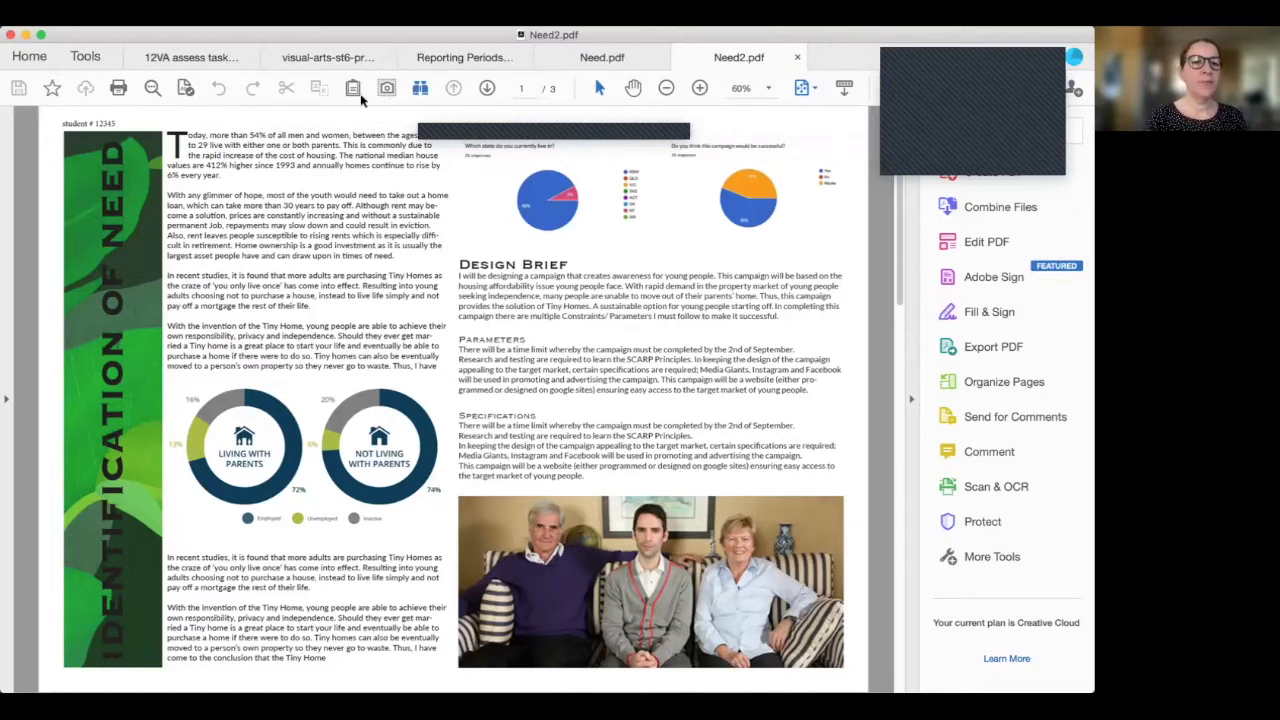
- Examine the vertical title, drop cap, and Design Brief and Parameters headings in the Need2.pdf and Need.pdf layouts
left_click_drag(110, 147, 129, 449)
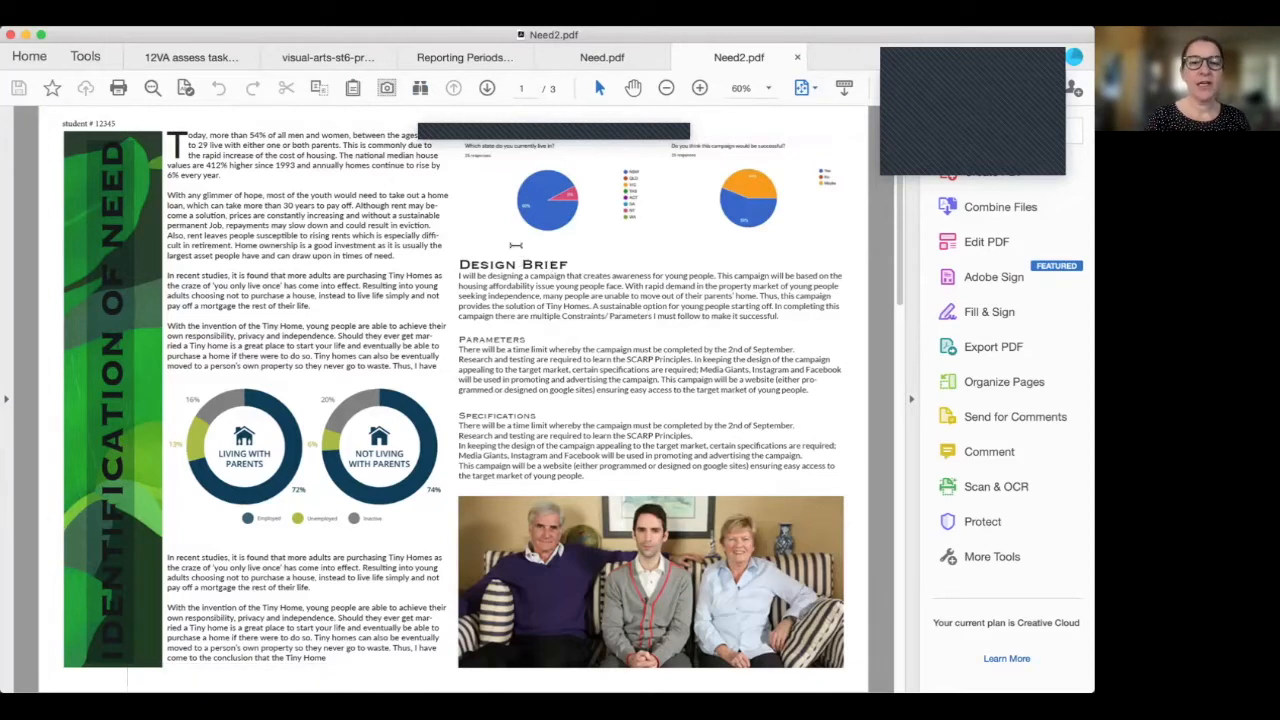
left_click_drag(458, 260, 568, 266)
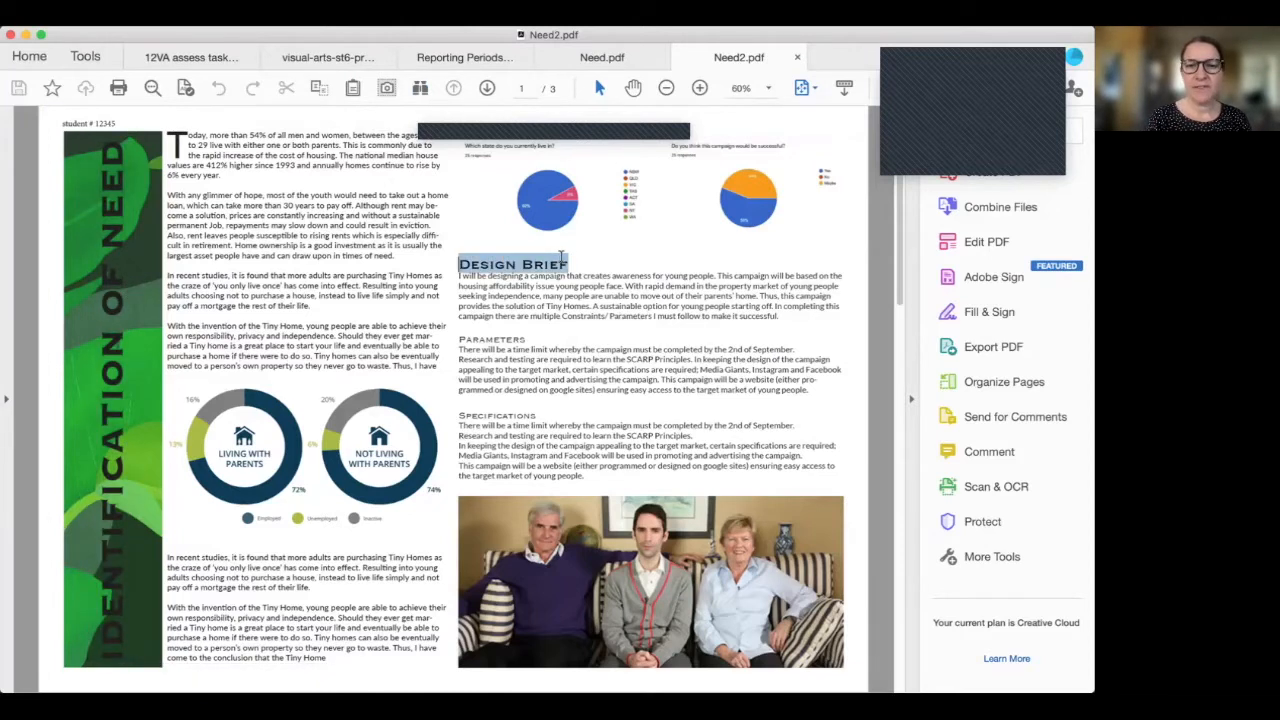
left_click_drag(458, 339, 521, 334)
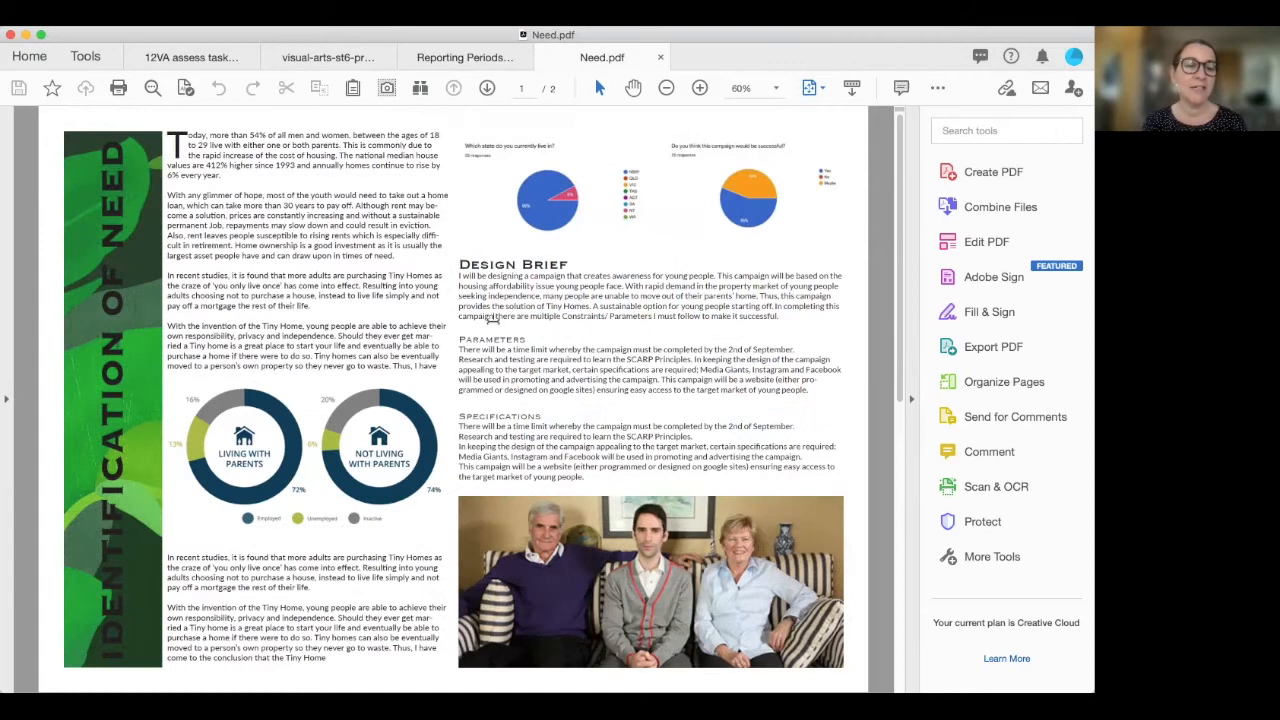
left_click_drag(188, 133, 171, 137)
left_click(212, 152)
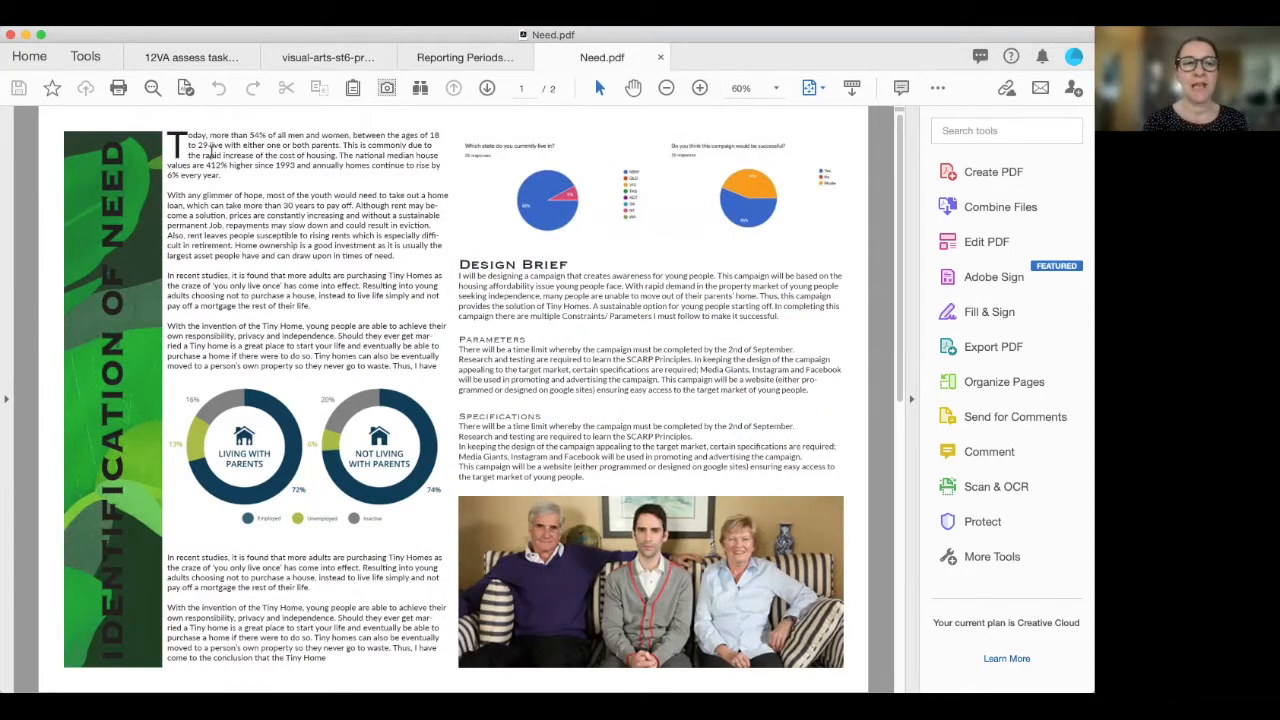
left_click(182, 140)
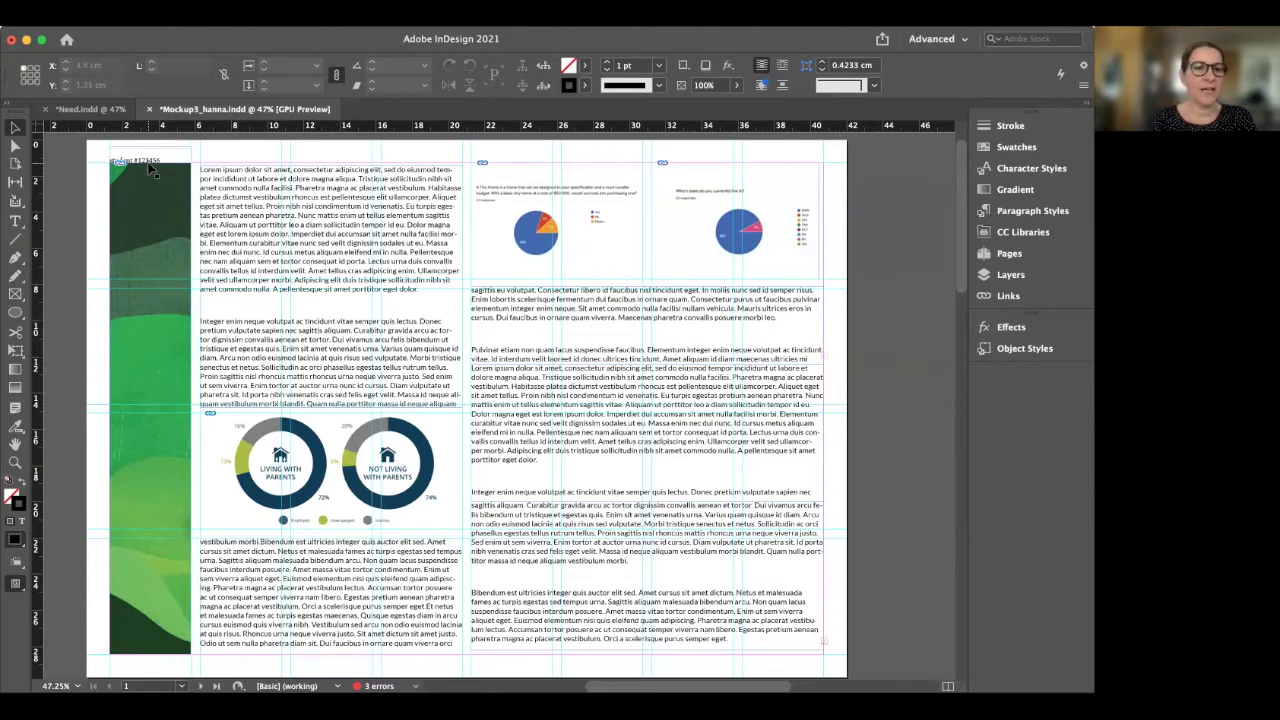
left_click(22, 231)
left_click_drag(22, 231, 57, 254)
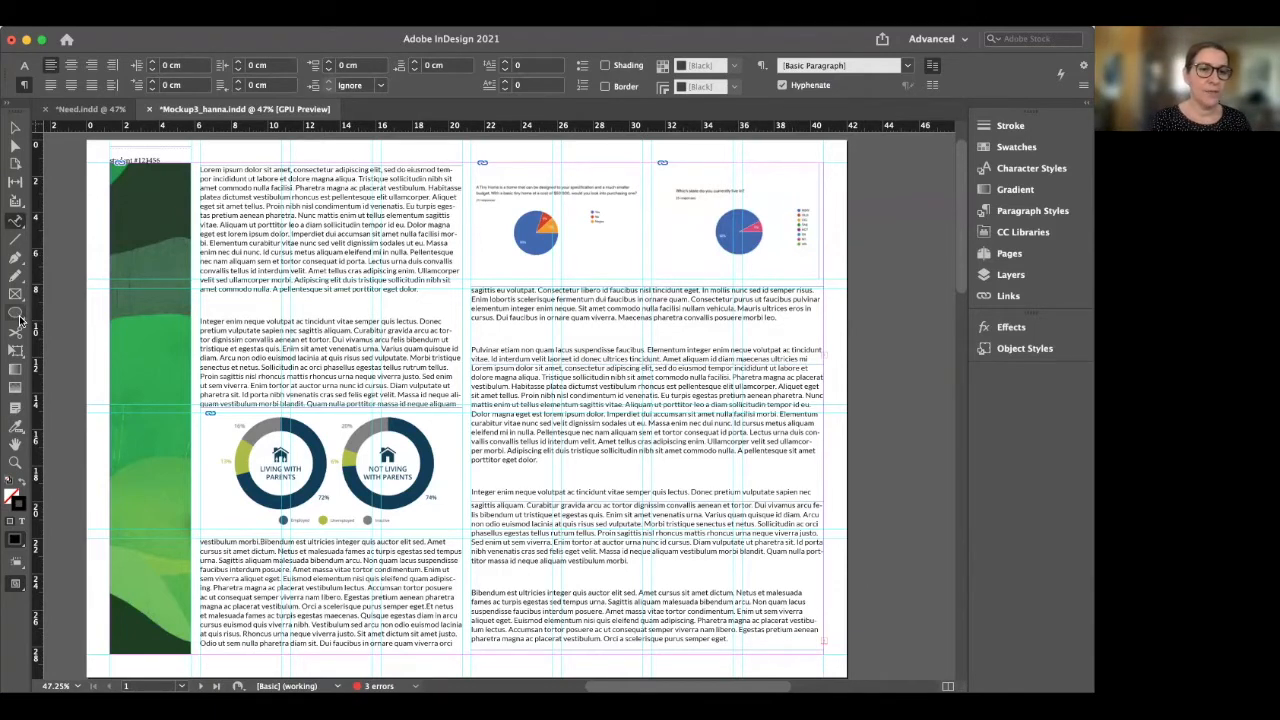
left_click_drag(24, 318, 24, 320)
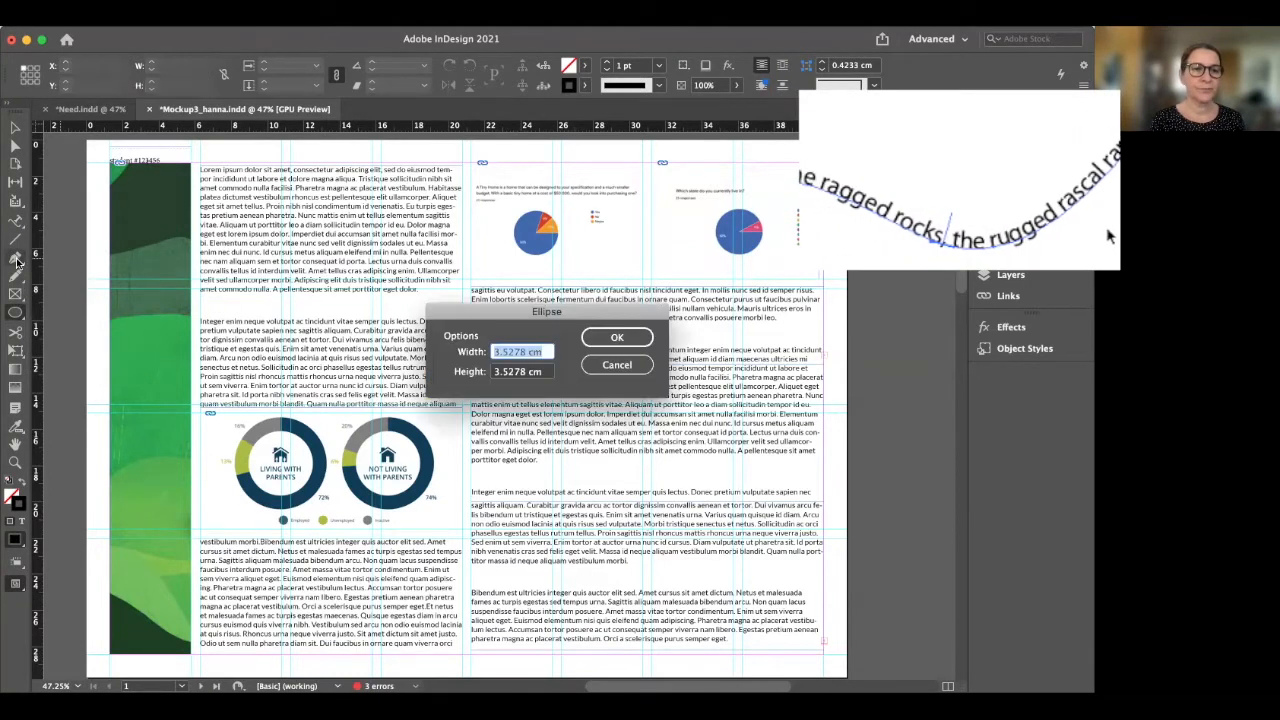
left_click(617, 365)
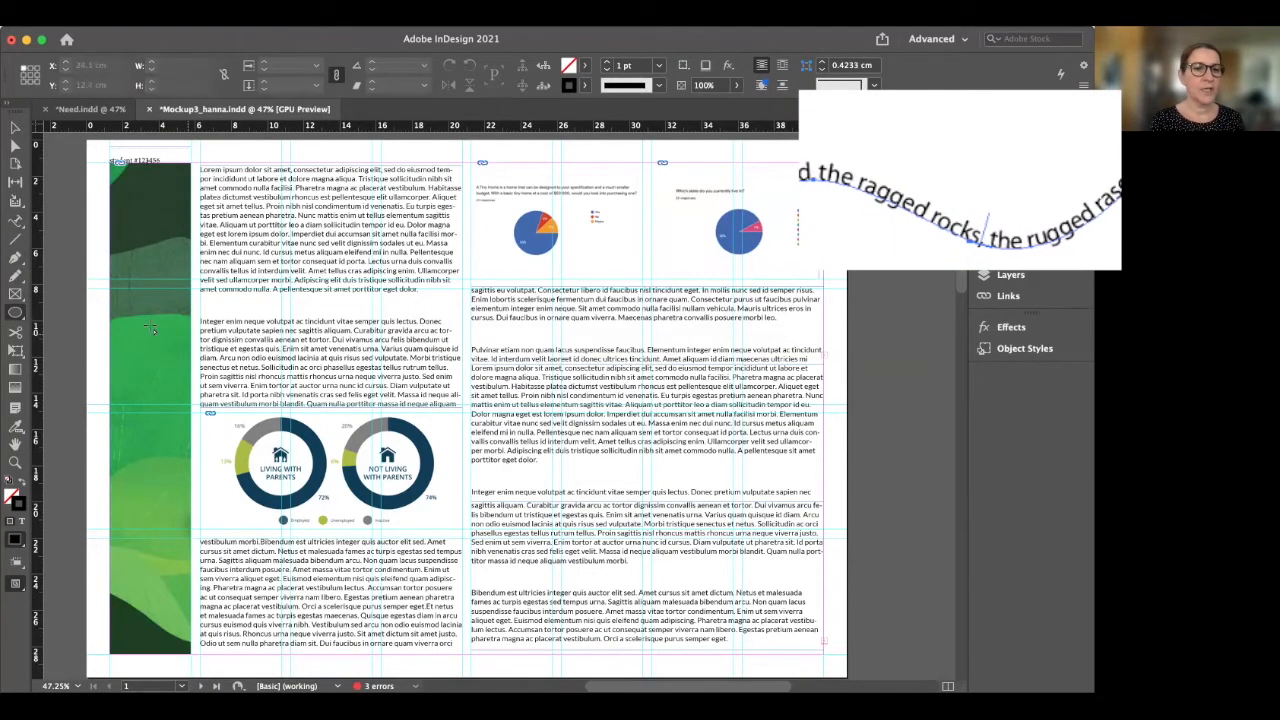
- Draw a straight vertical line about 27.4 cm long down the middle of the green leaf strip
left_click(15, 241)
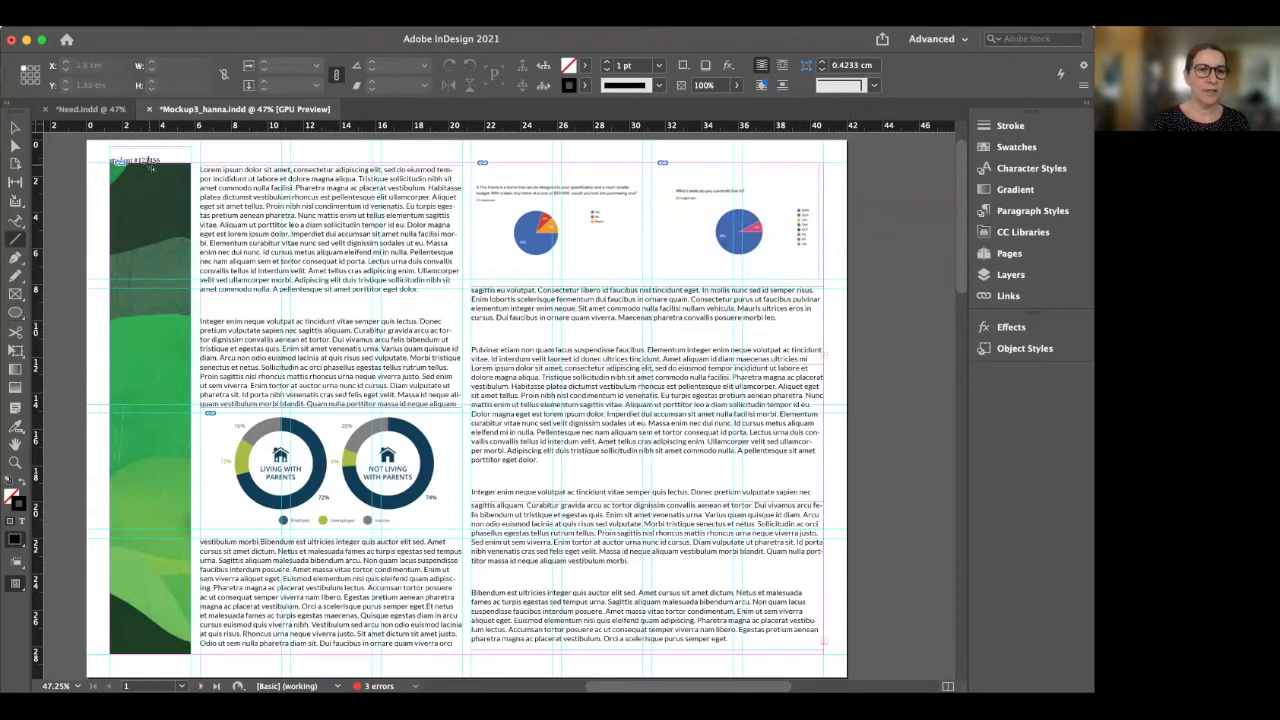
left_click_drag(141, 168, 143, 661)
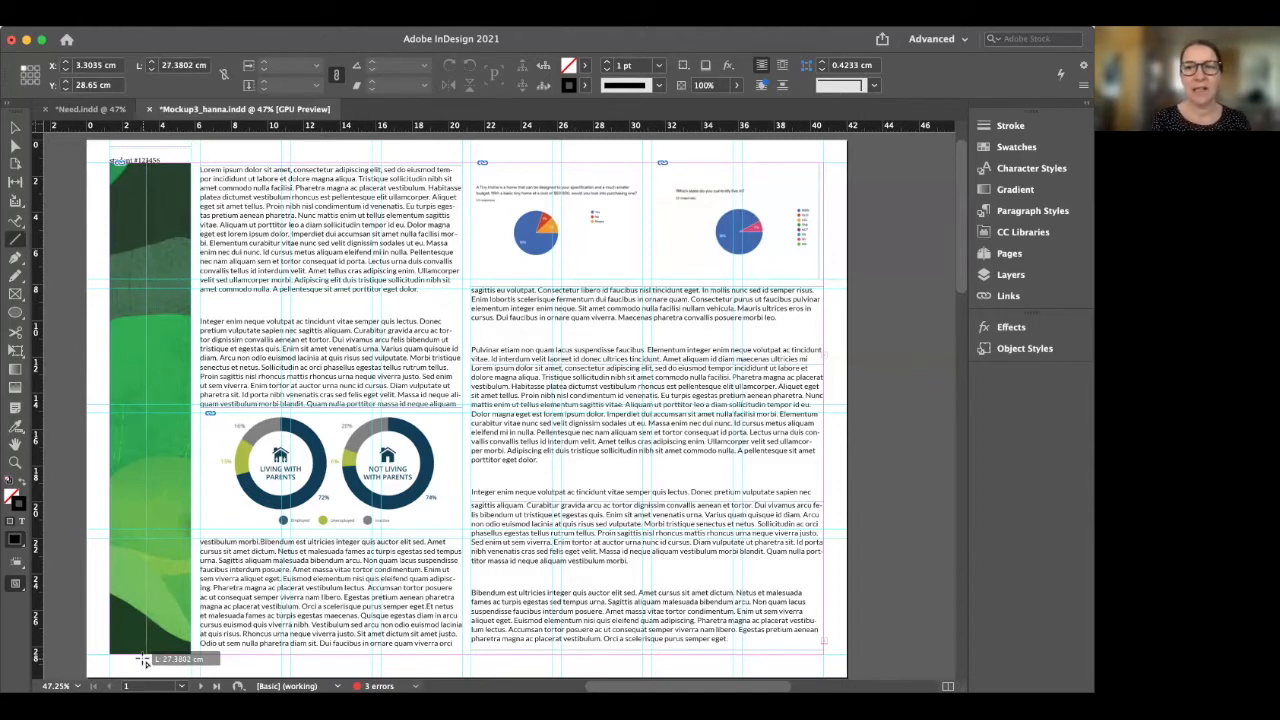
left_click_drag(143, 661, 143, 661)
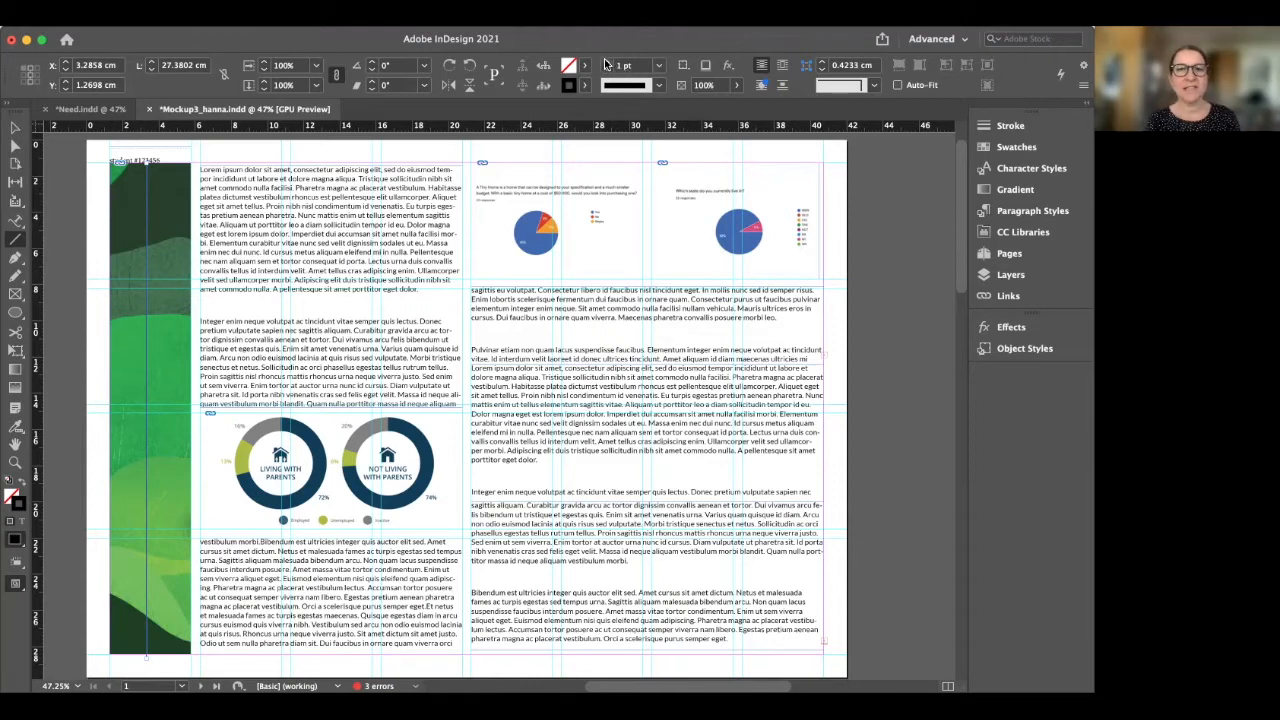
- Set the vertical line's stroke weight to 0 pt so that it has no visible stroke
left_click(606, 63)
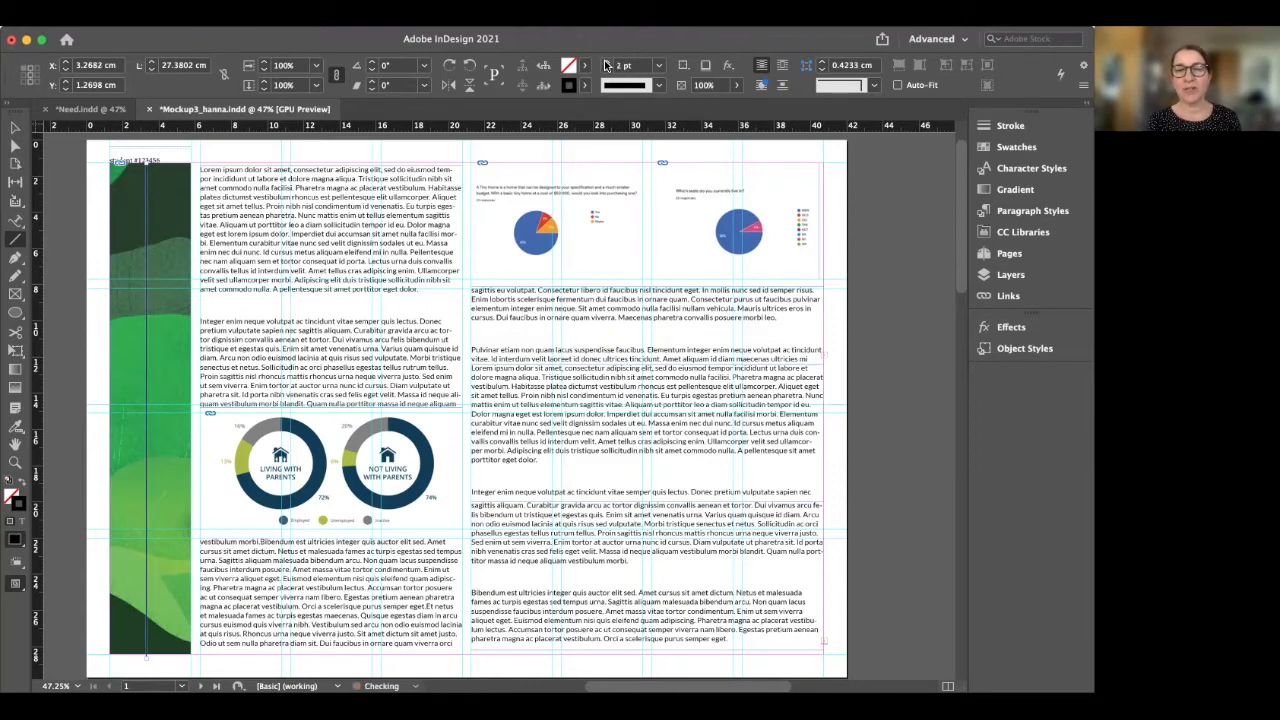
left_click(606, 63)
left_click(607, 69)
left_click(607, 69)
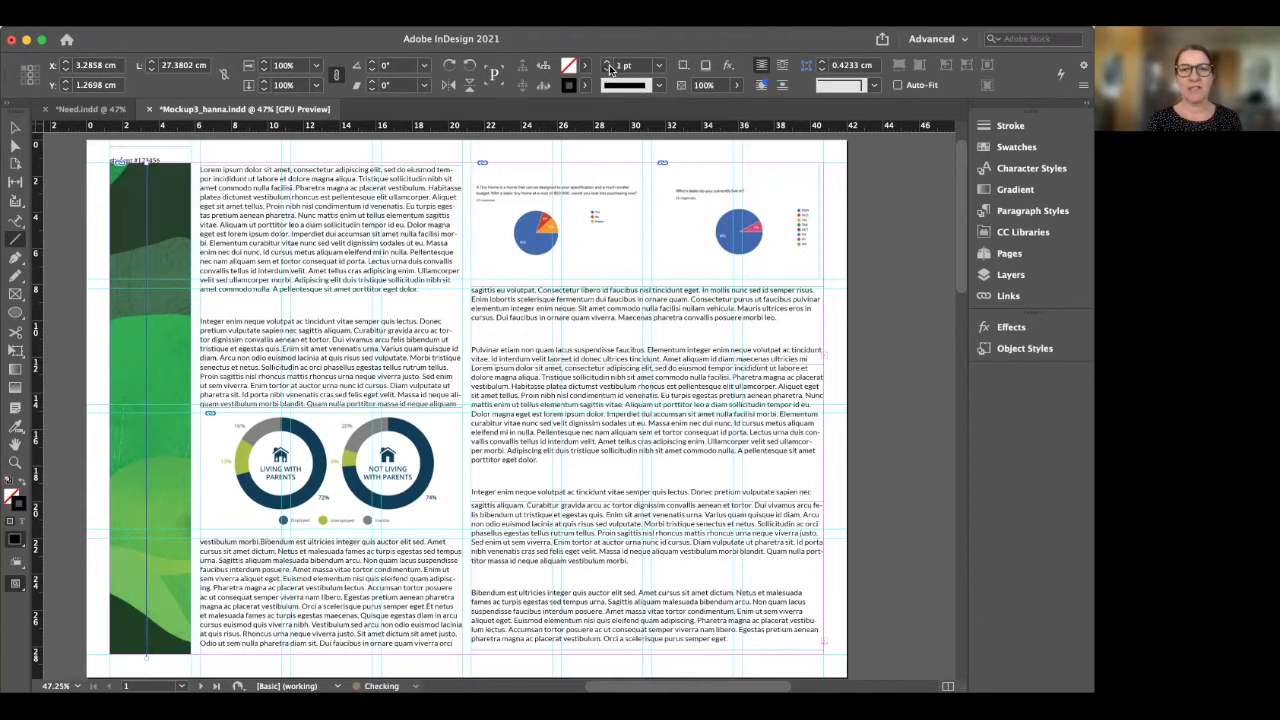
left_click(607, 69)
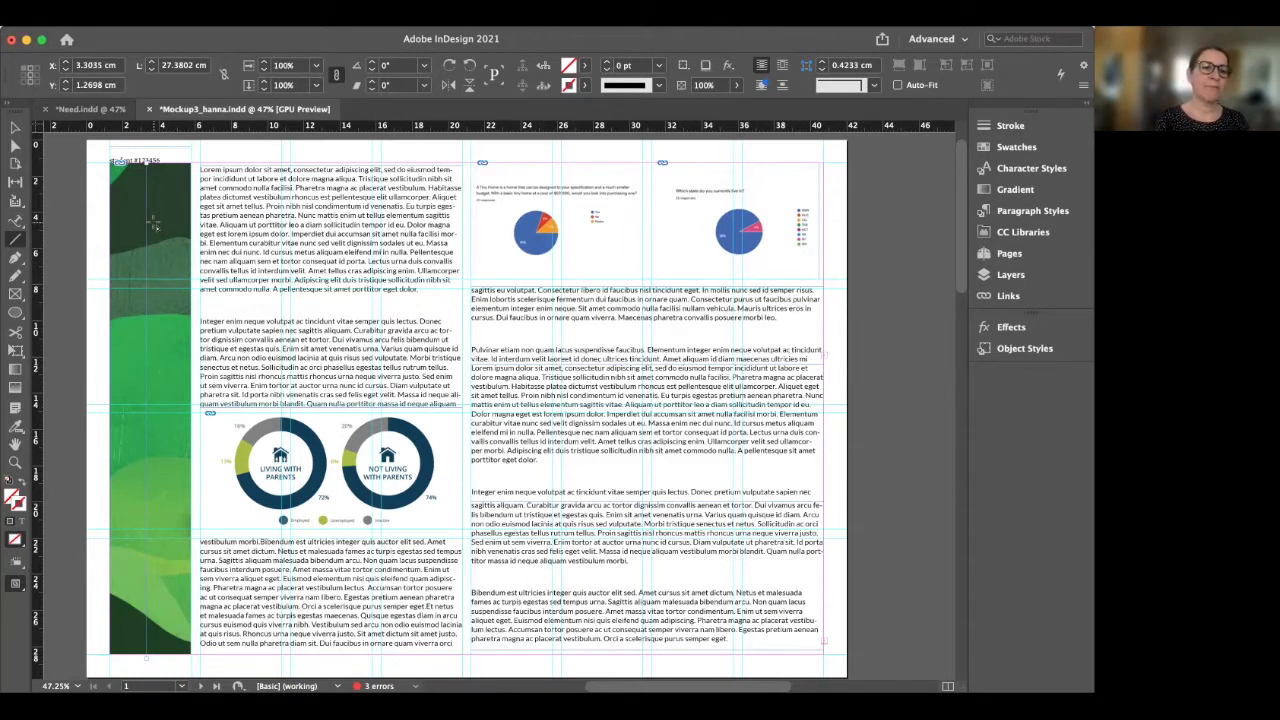
- Add the text "Identication of Need" along the vertical line with the Type on a Path tool
left_click(14, 224)
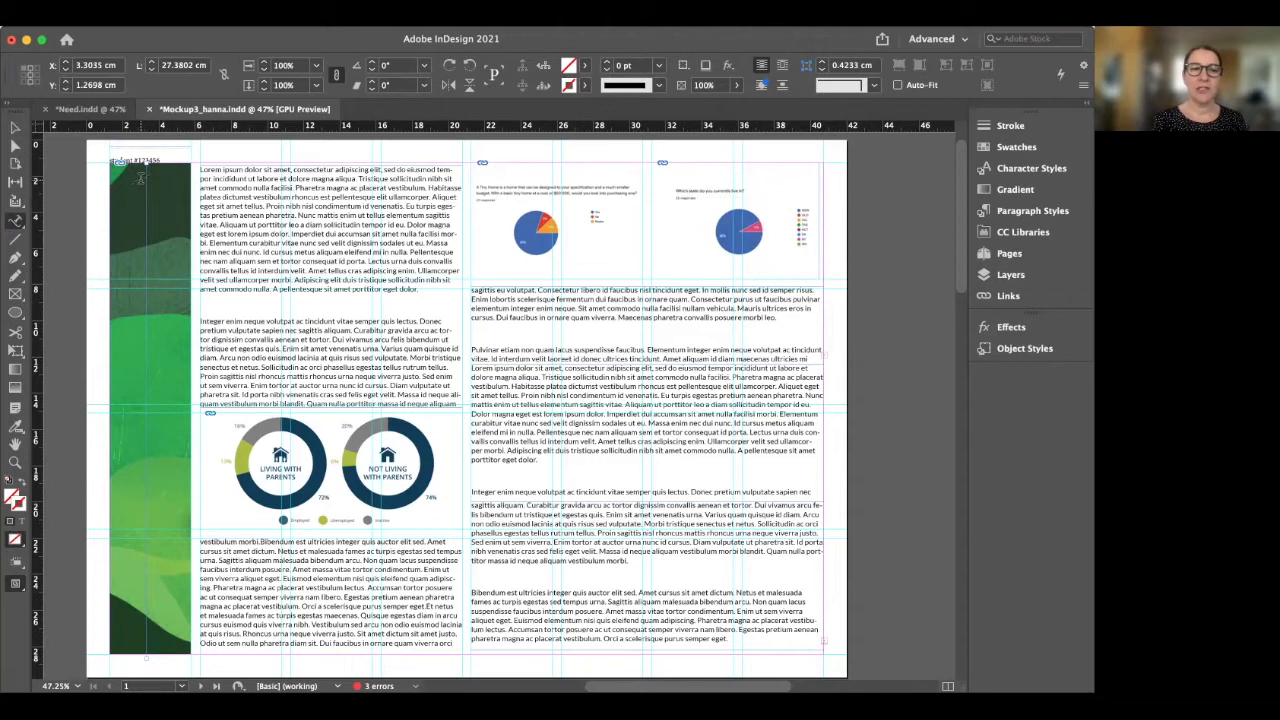
left_click(151, 183)
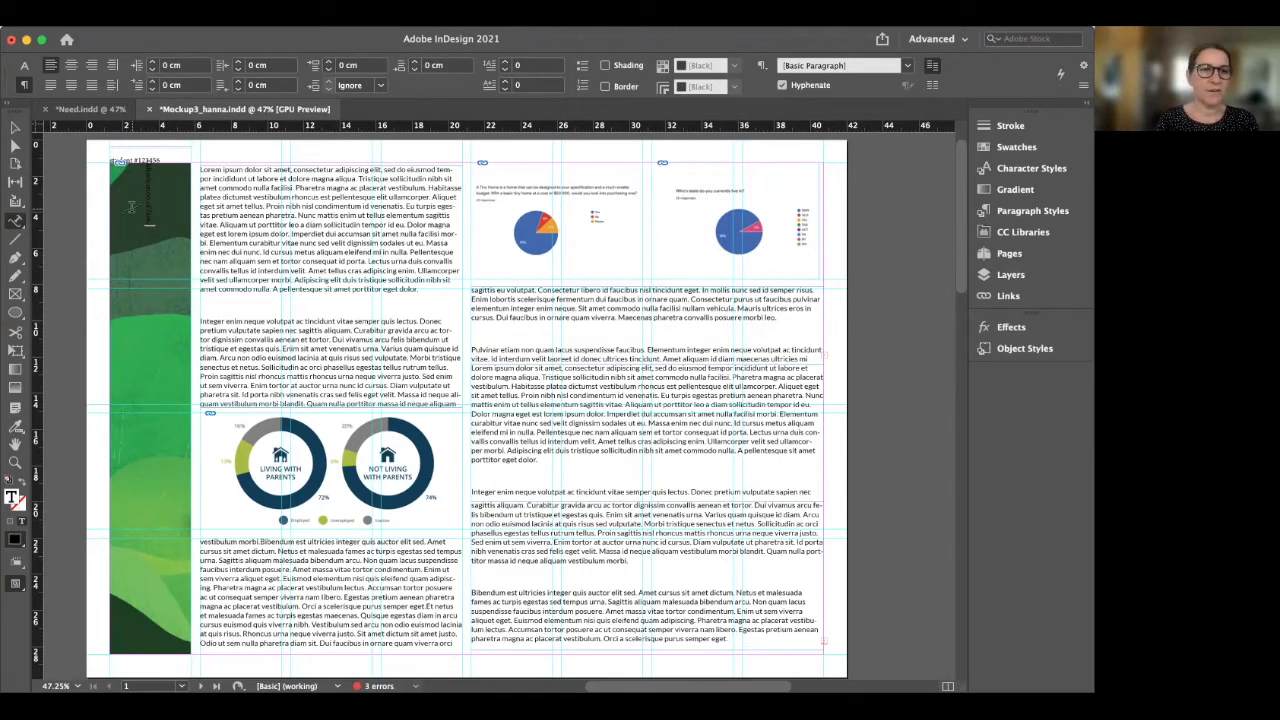
- Select the whole vertical title and set its font to Copperplate Bold
left_click_drag(148, 228, 150, 148)
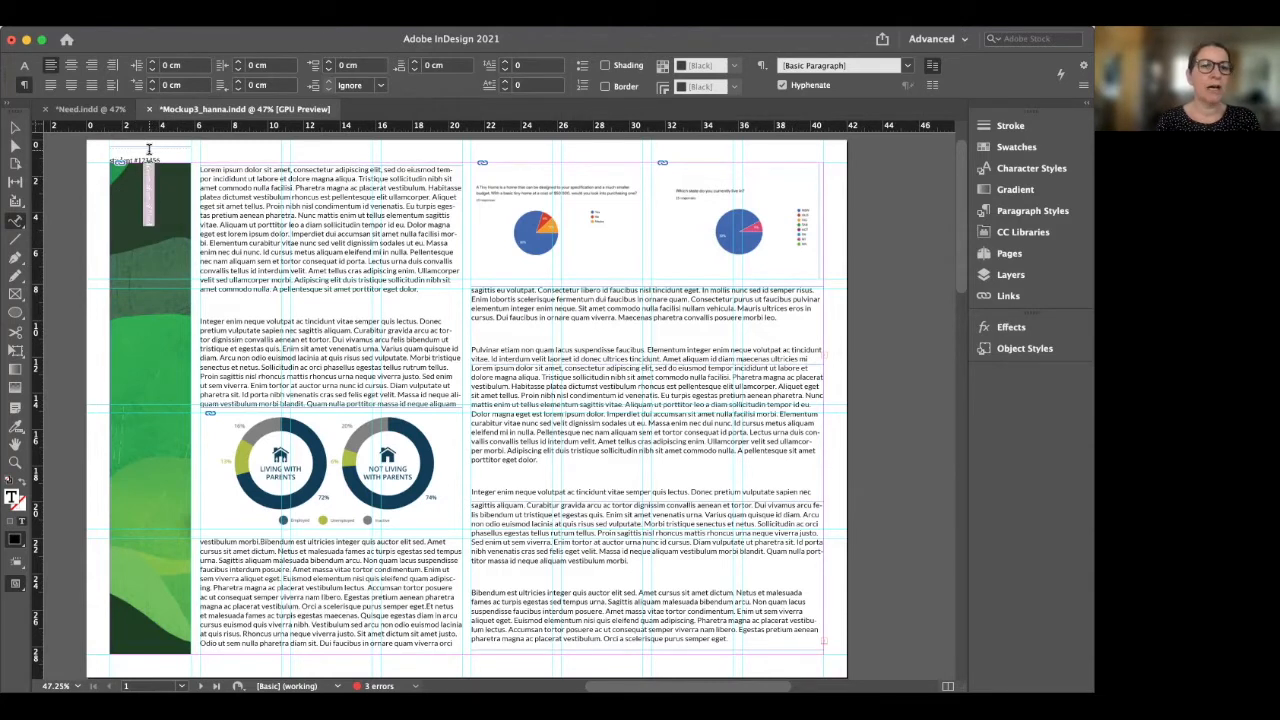
left_click(24, 65)
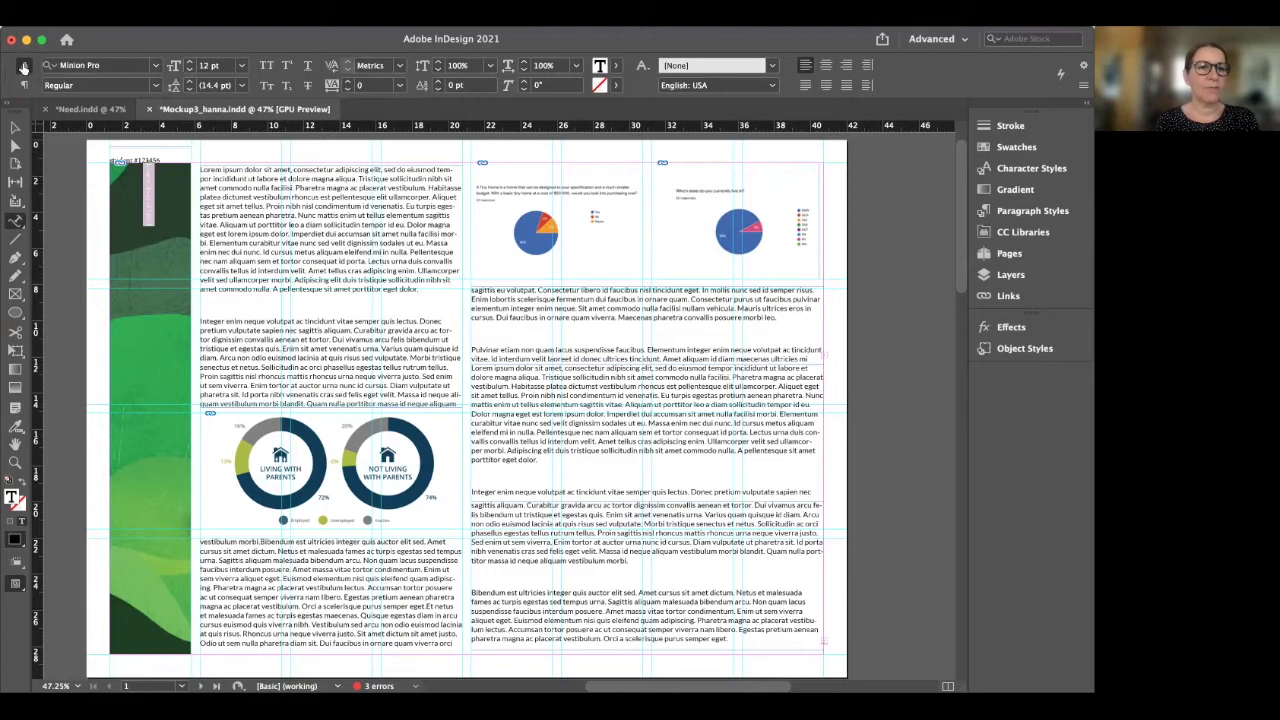
left_click(155, 65)
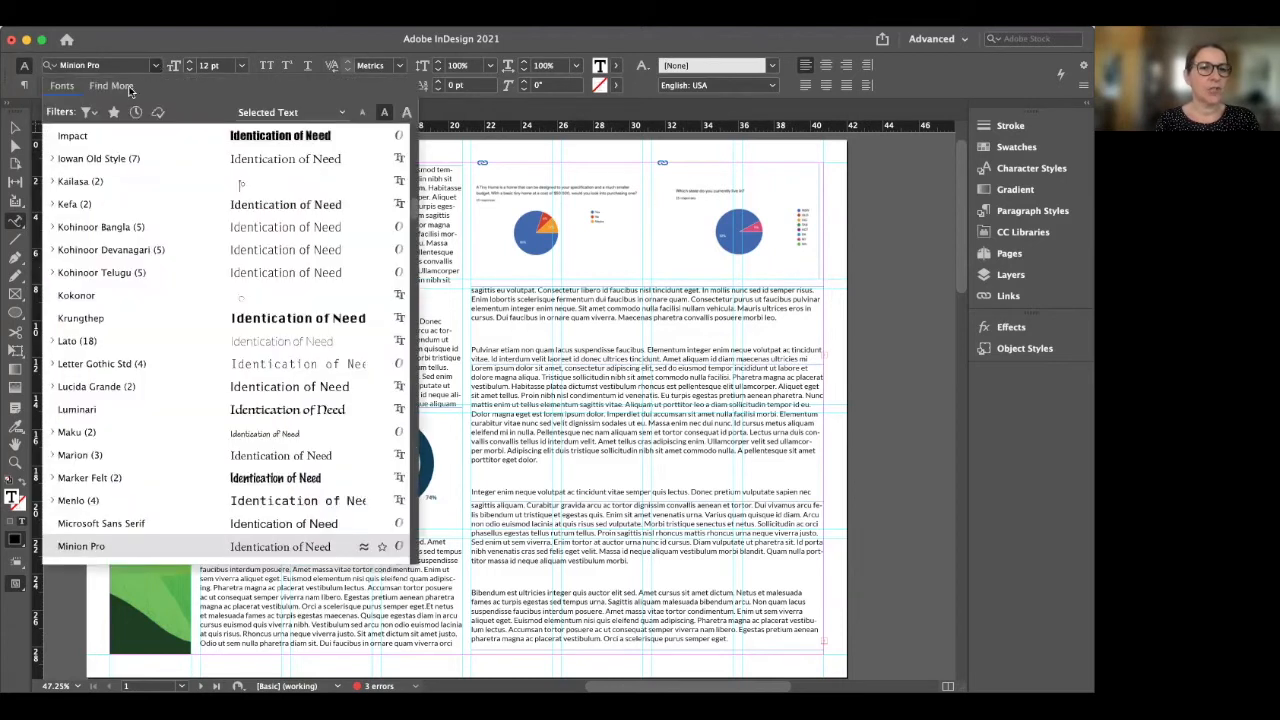
scroll(100, 168, "up", 15)
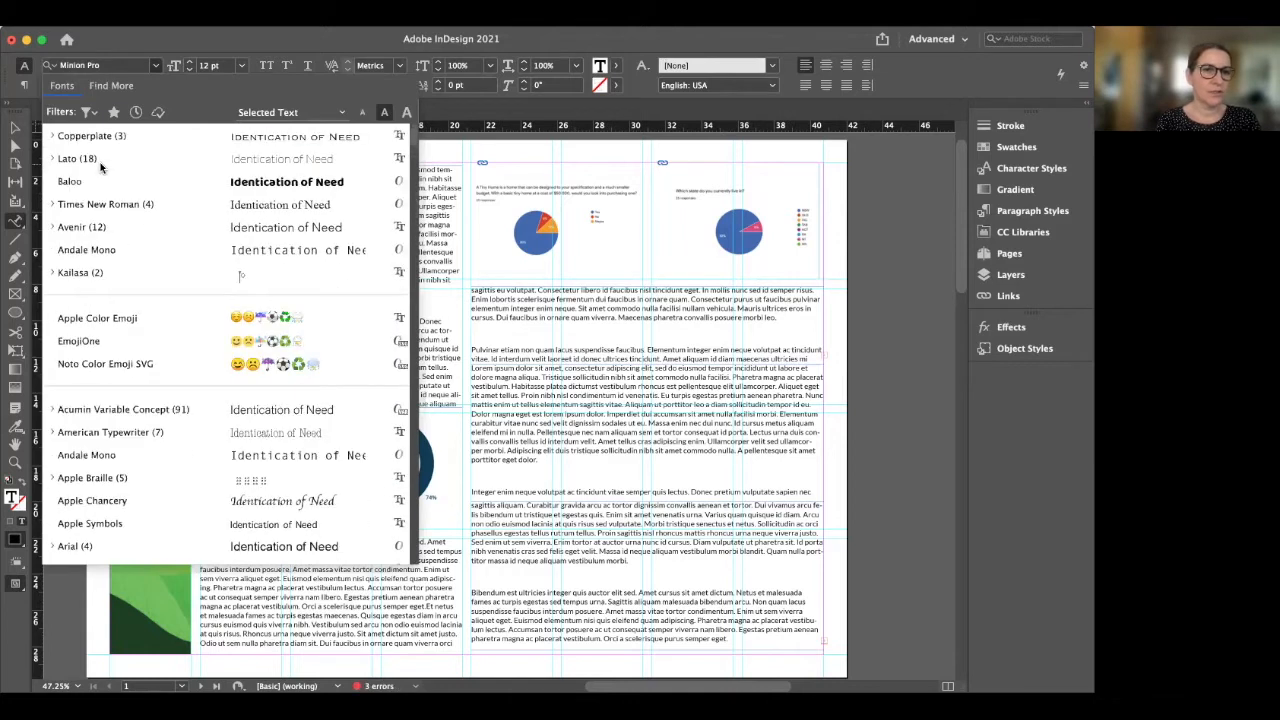
left_click(89, 135)
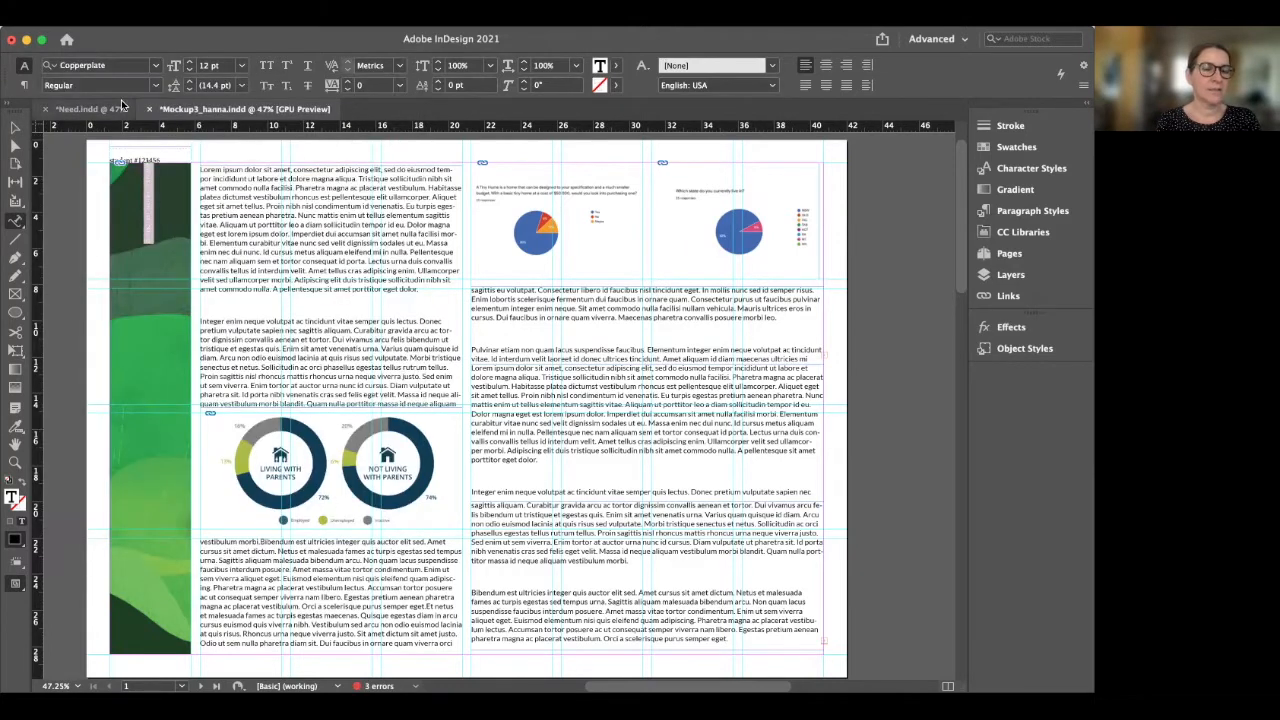
left_click(157, 88)
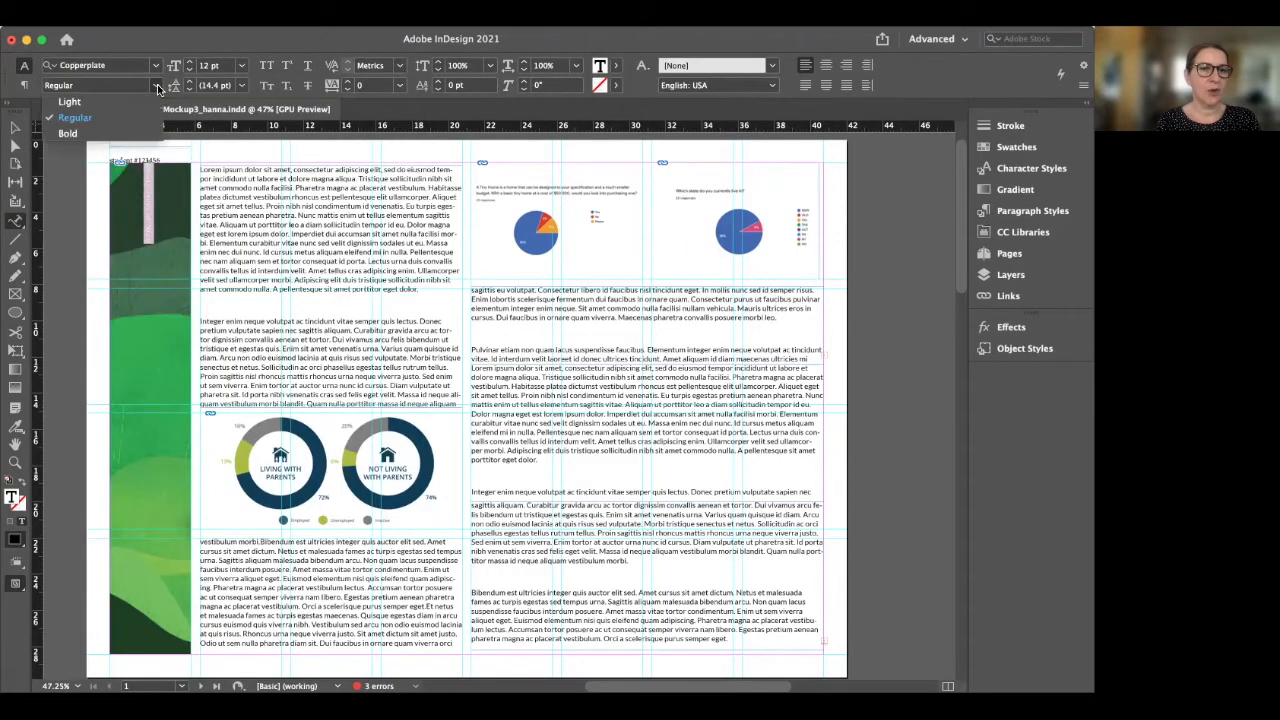
left_click(89, 132)
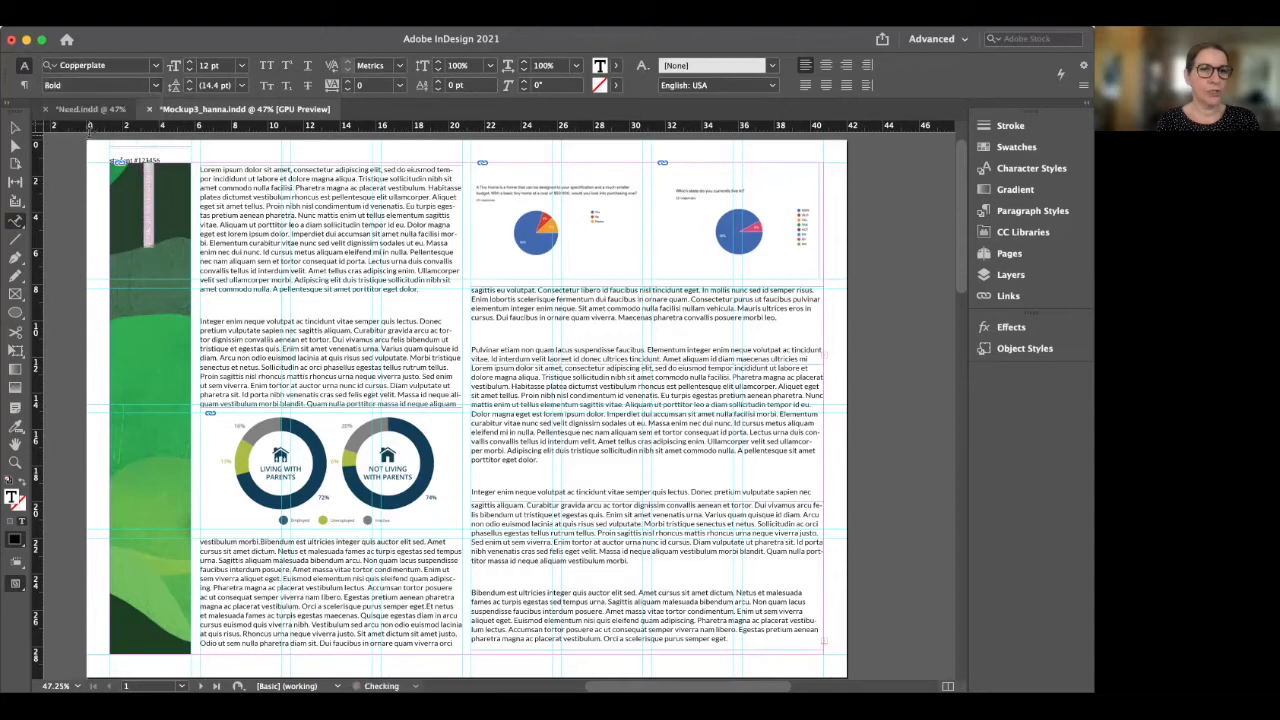
- Enlarge the vertical title through 48 pt and 60 pt to a font size of 67 pt
left_click(242, 66)
left_click(220, 277)
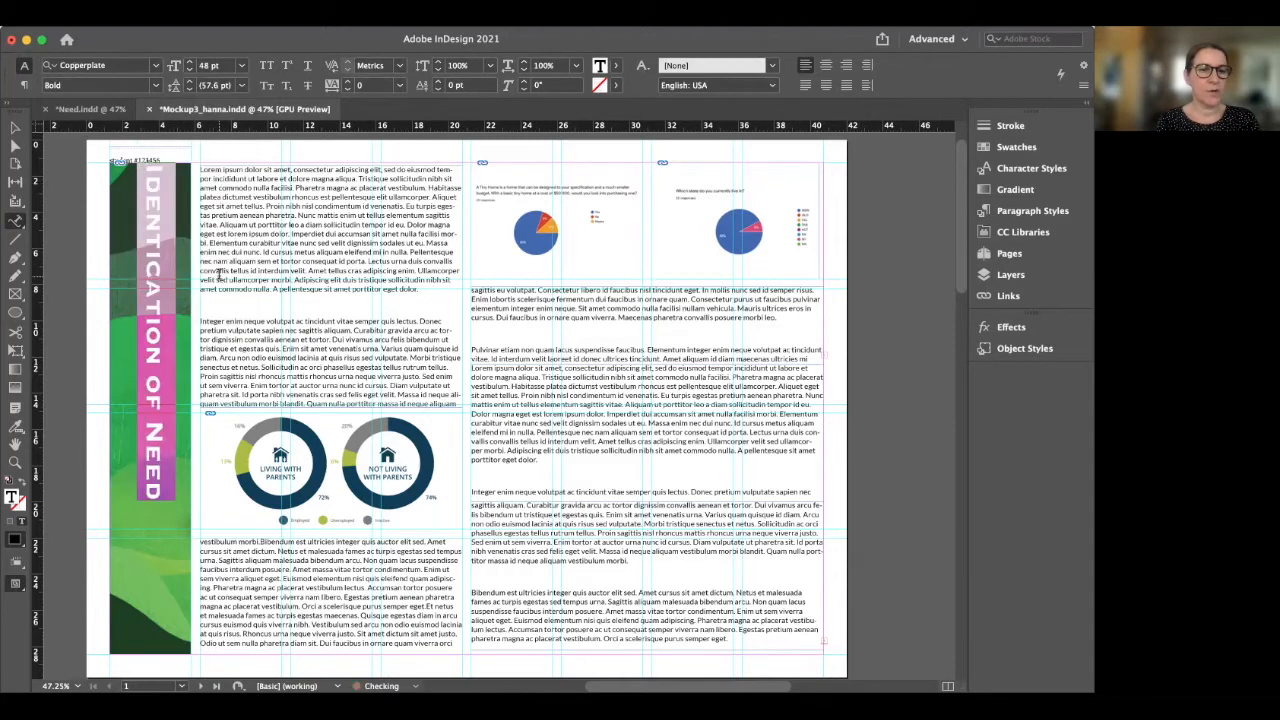
left_click(241, 66)
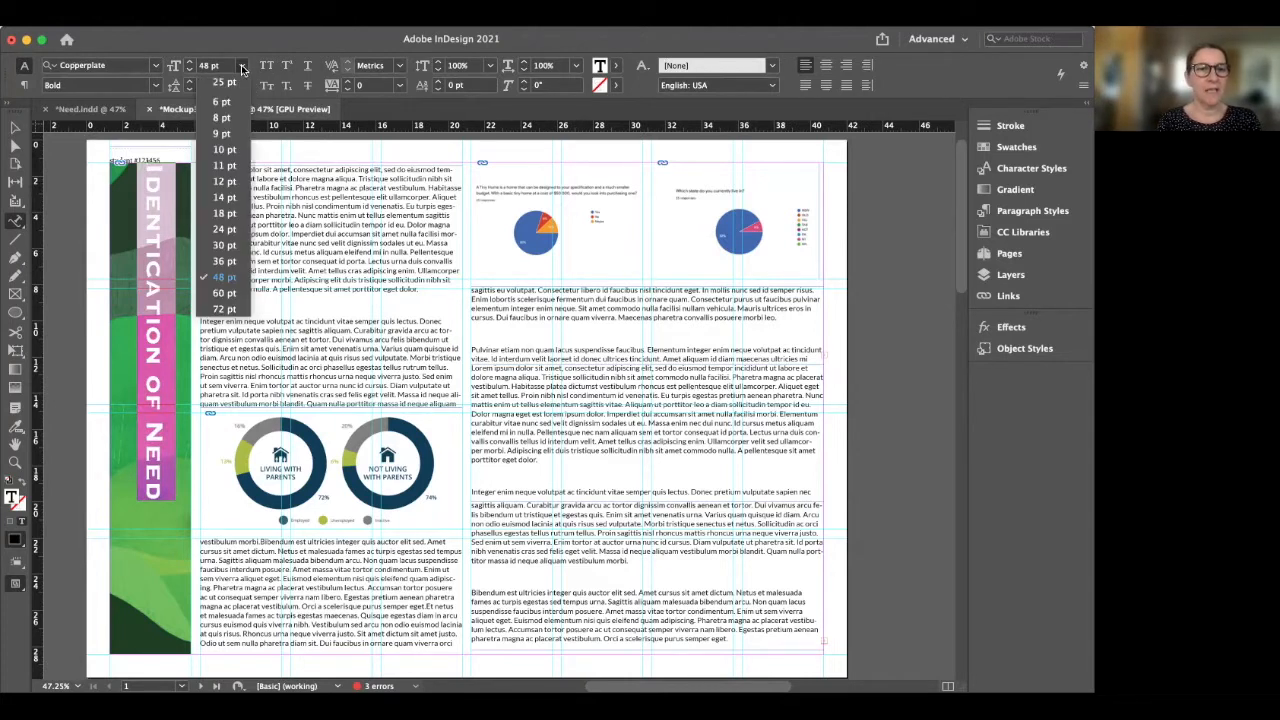
left_click(226, 292)
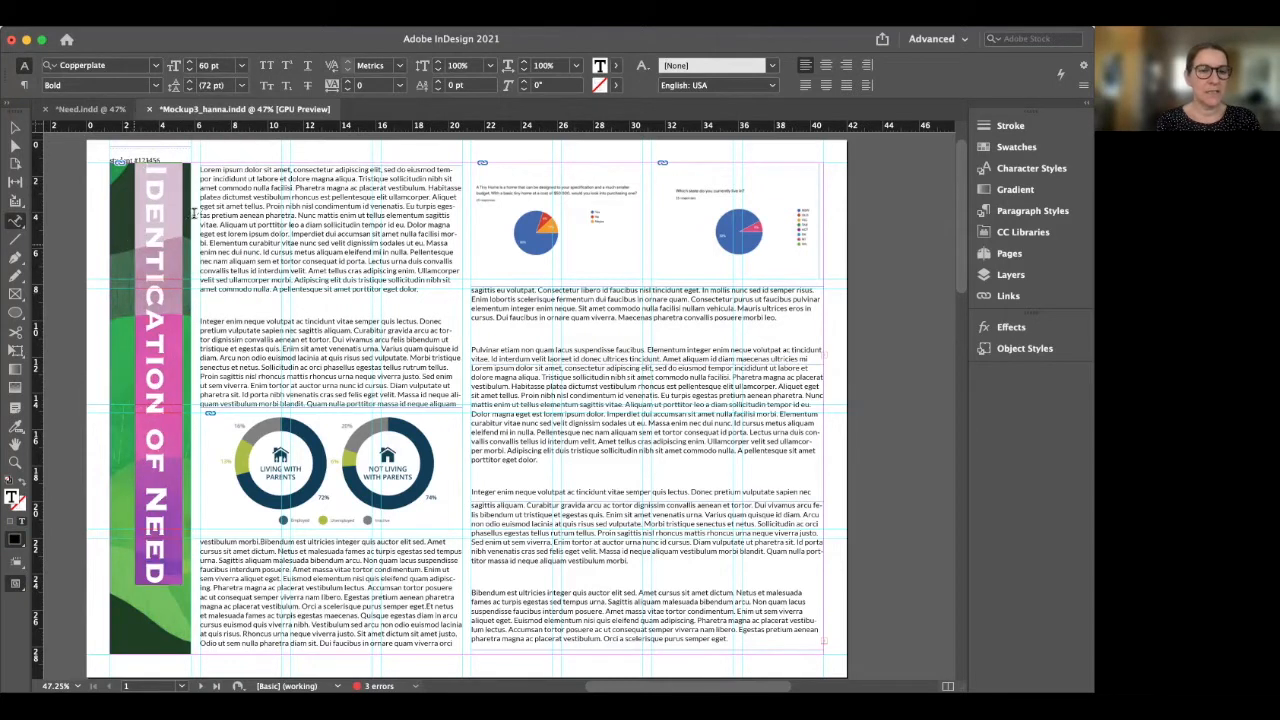
triple_click(210, 65)
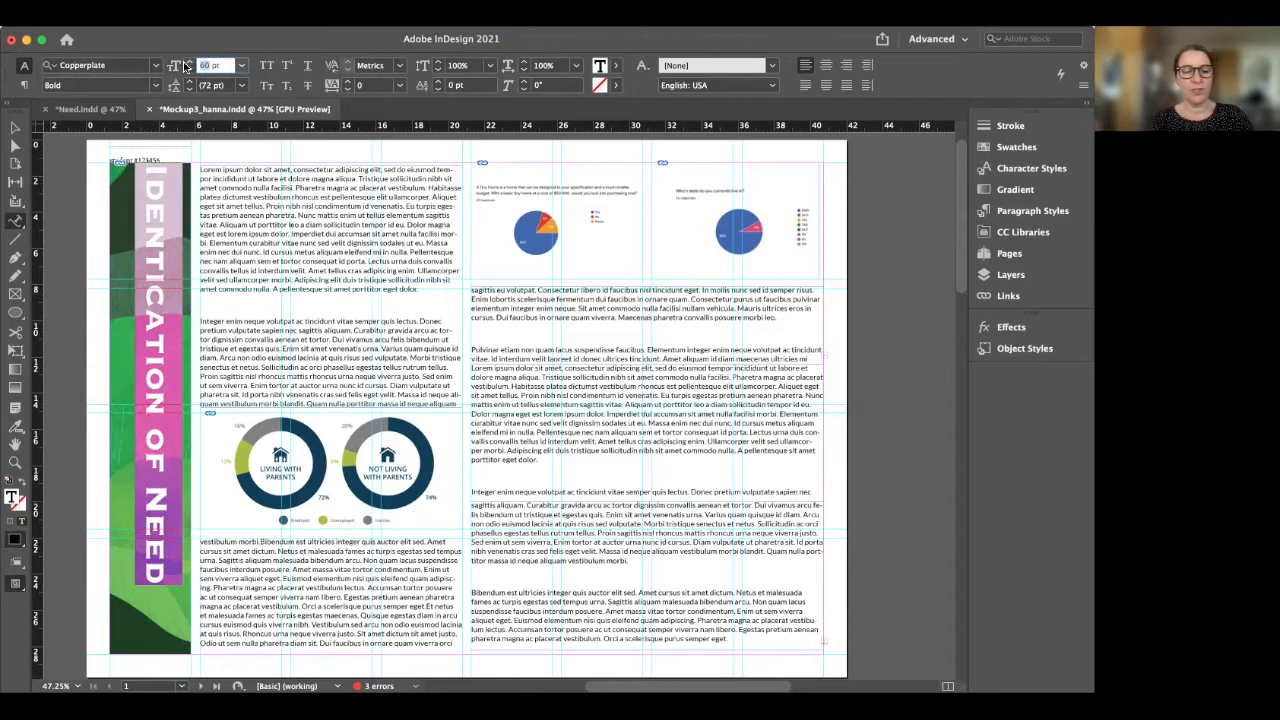
type("67")
key("Return")
left_click(258, 163)
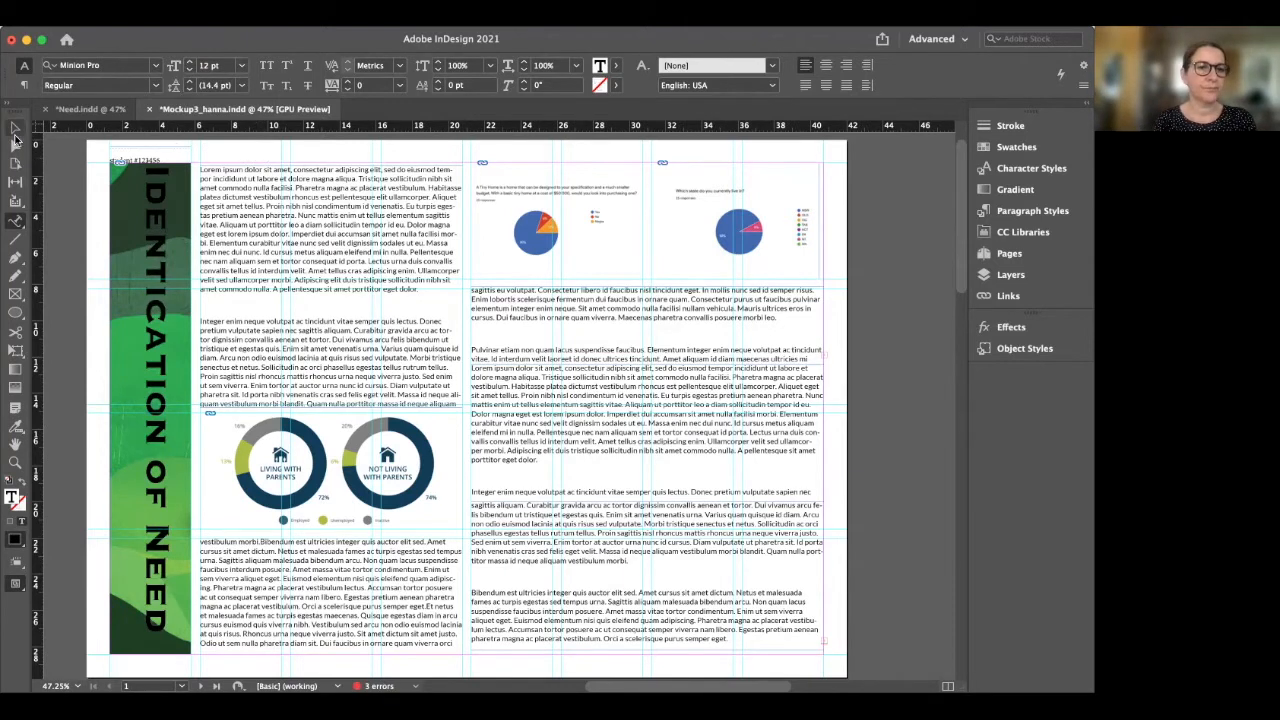
- Move the vertical title sideways on the green strip to an X position of about 2.9 cm
left_click(15, 128)
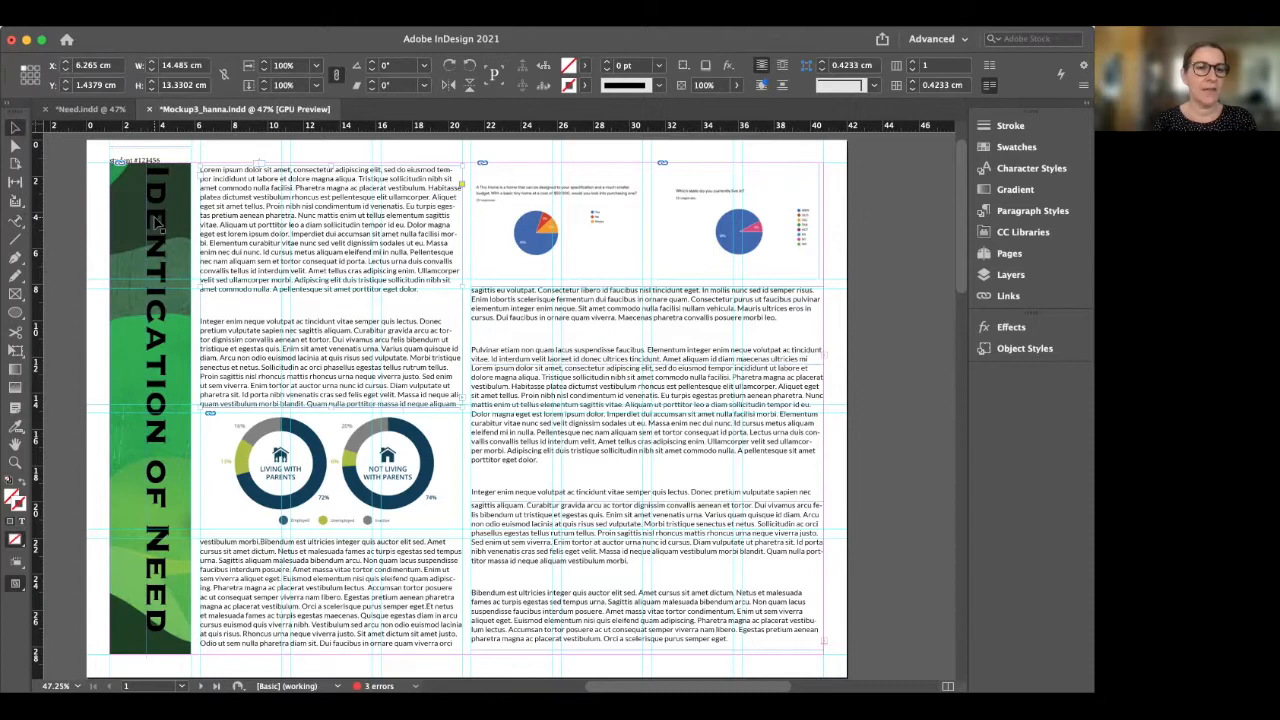
left_click(153, 226)
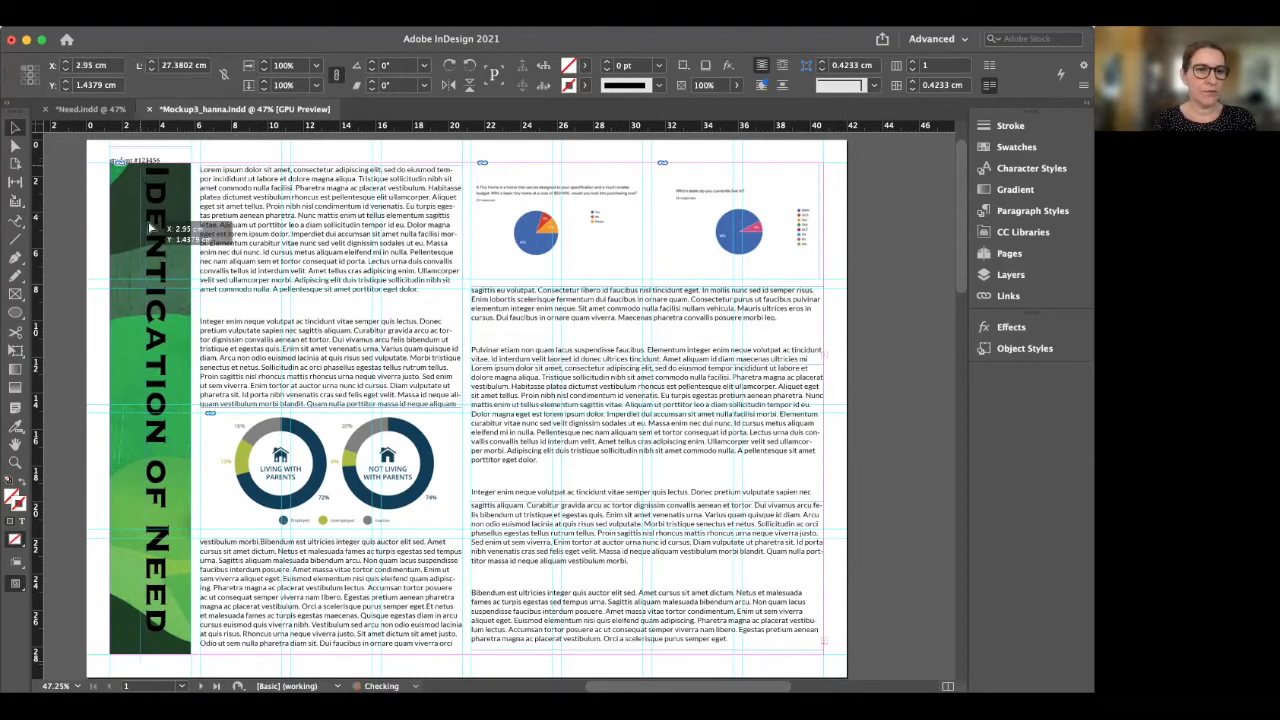
left_click_drag(153, 226, 152, 226)
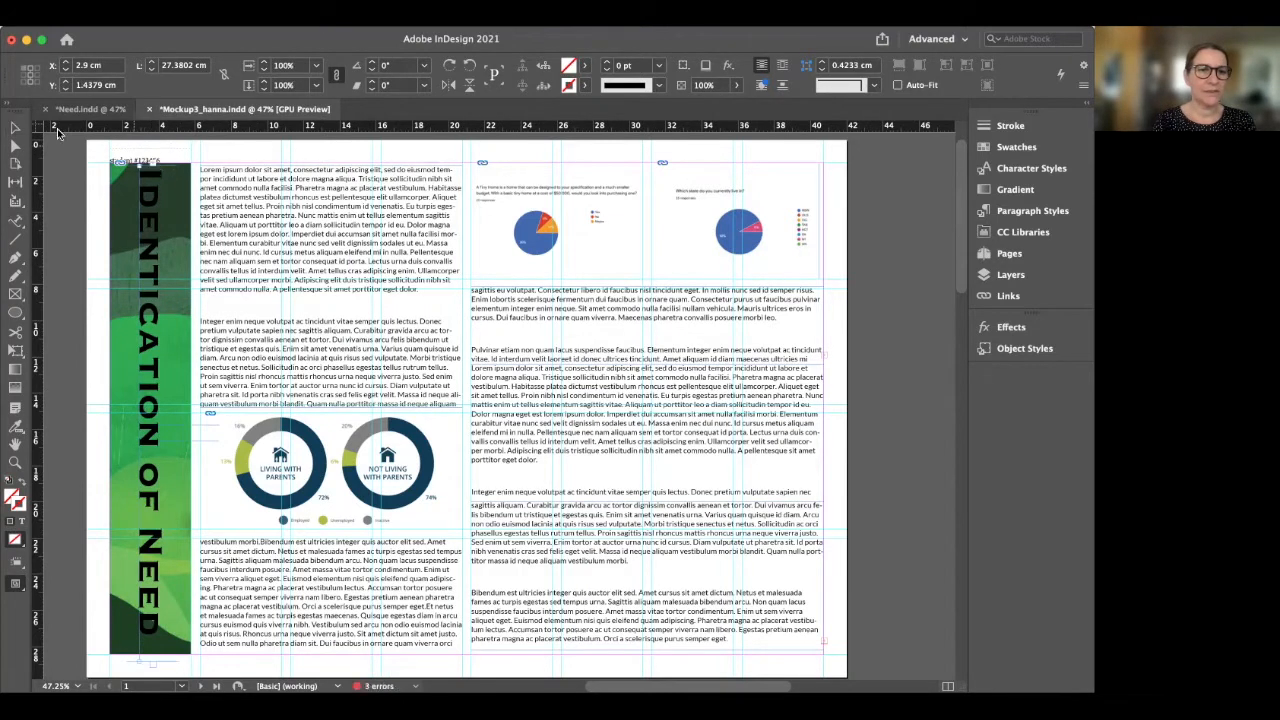
- Rotate the title's path to about 177.5° so the text reads from the page's bottom upward
left_click(15, 127)
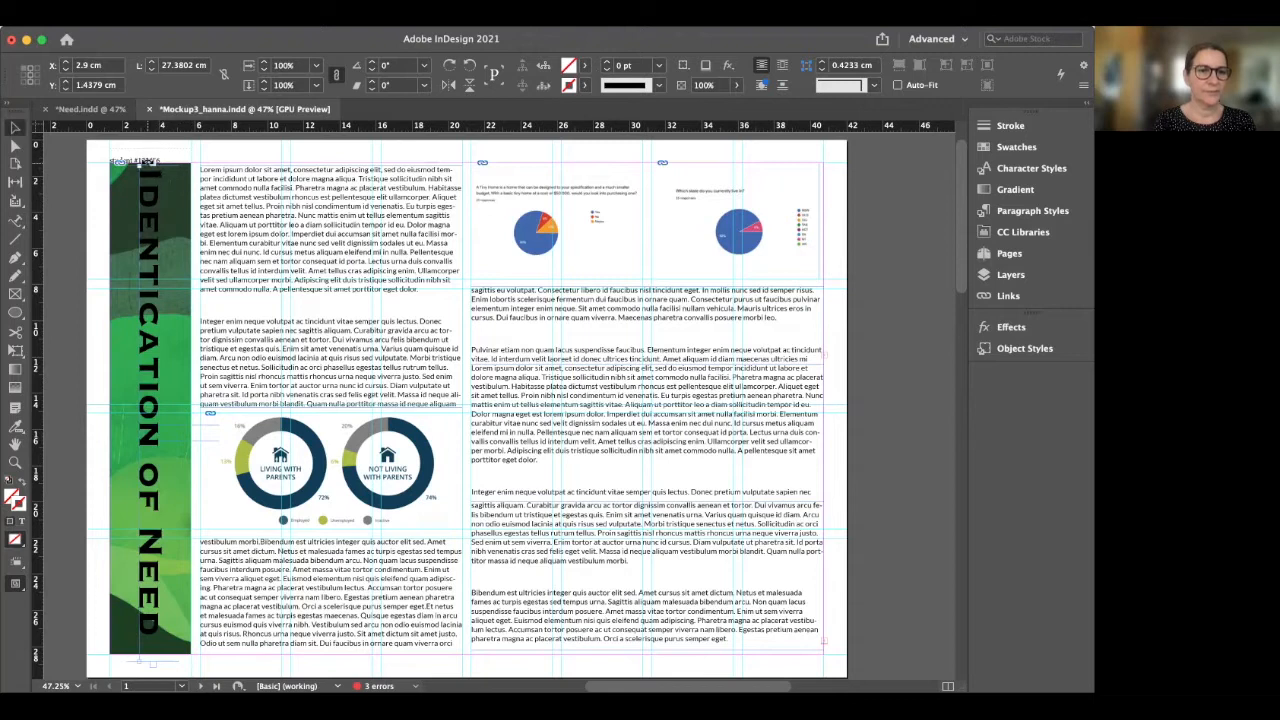
left_click_drag(148, 160, 116, 604)
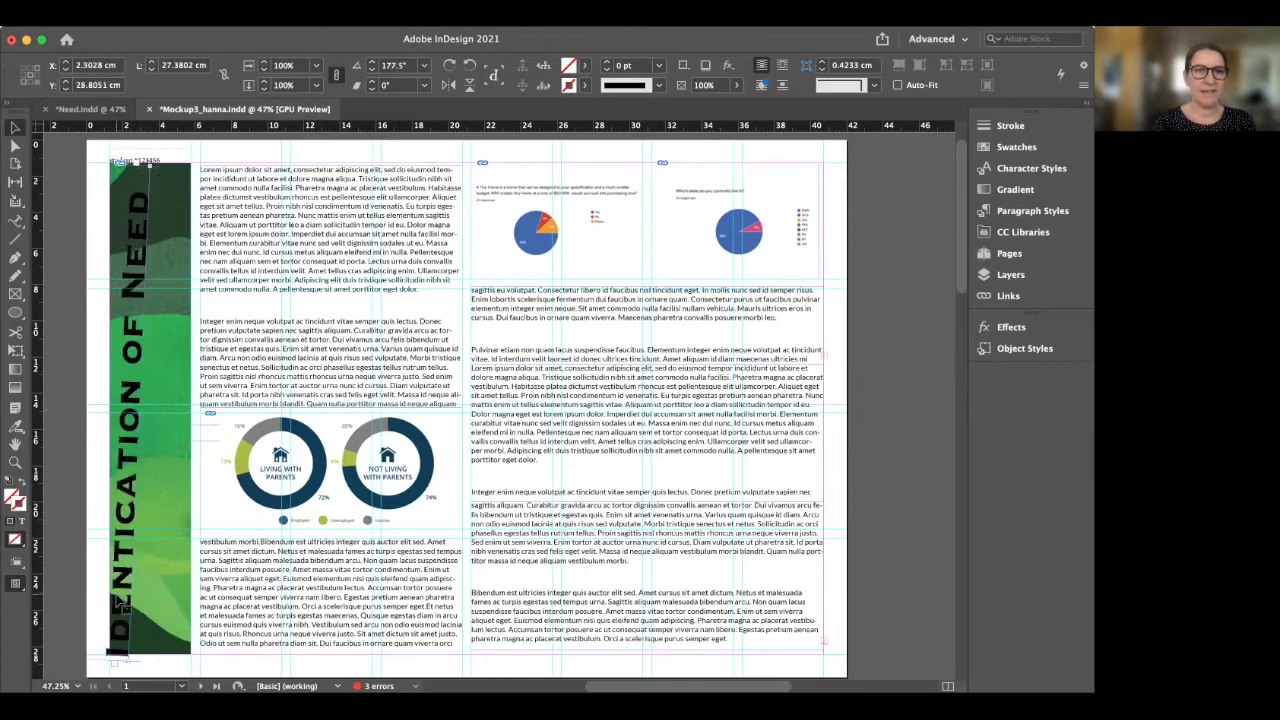
- Set the vertical title path's rotation to 180° and move the title onto the middle of the green strip
left_click(408, 66)
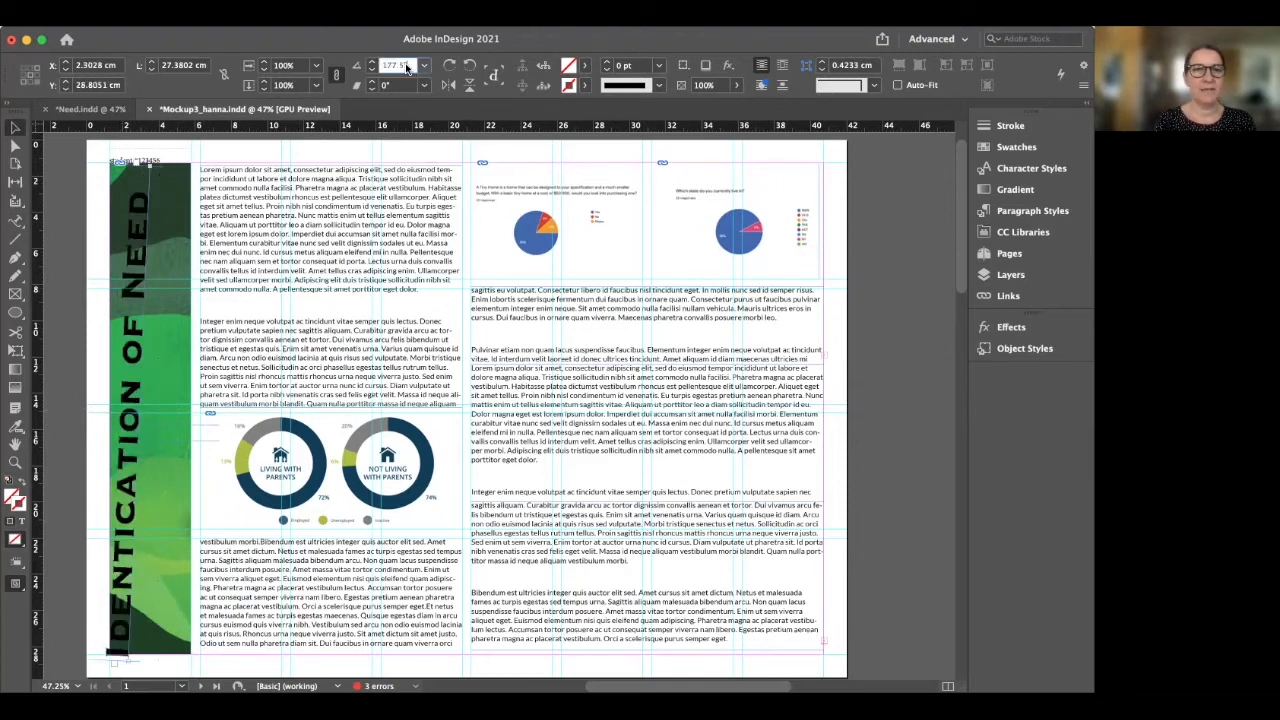
left_click(423, 66)
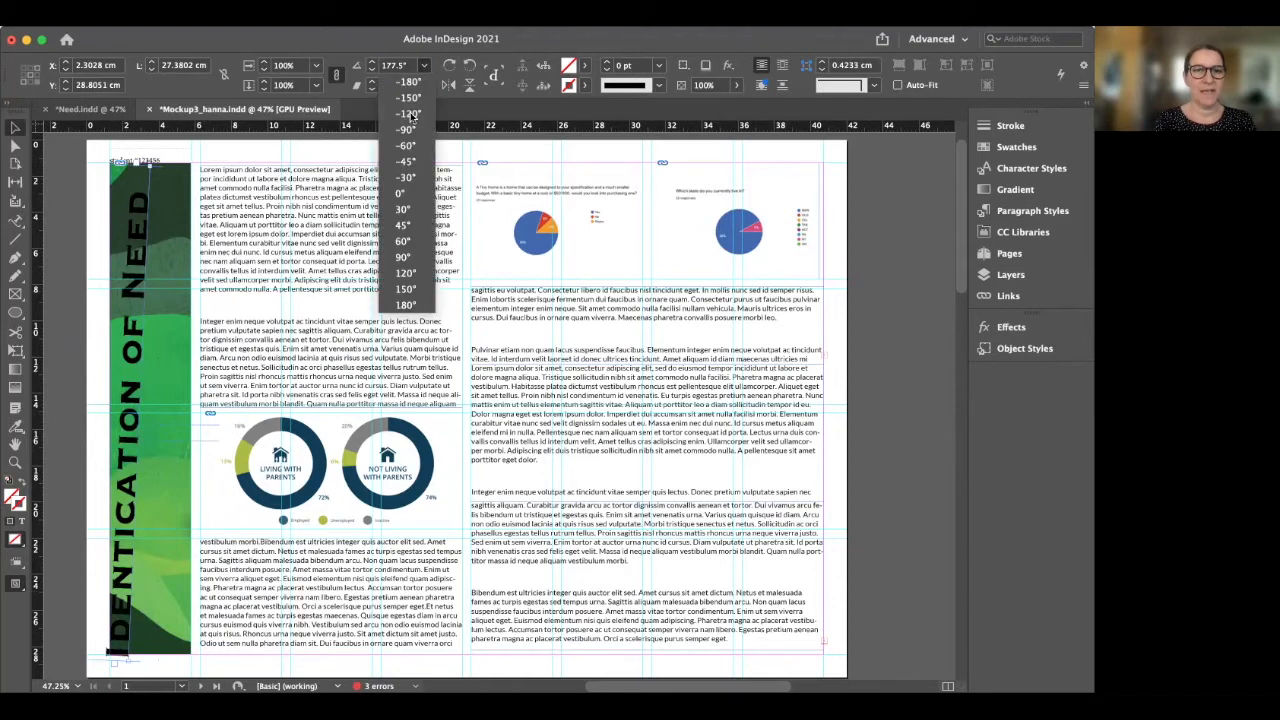
left_click(404, 305)
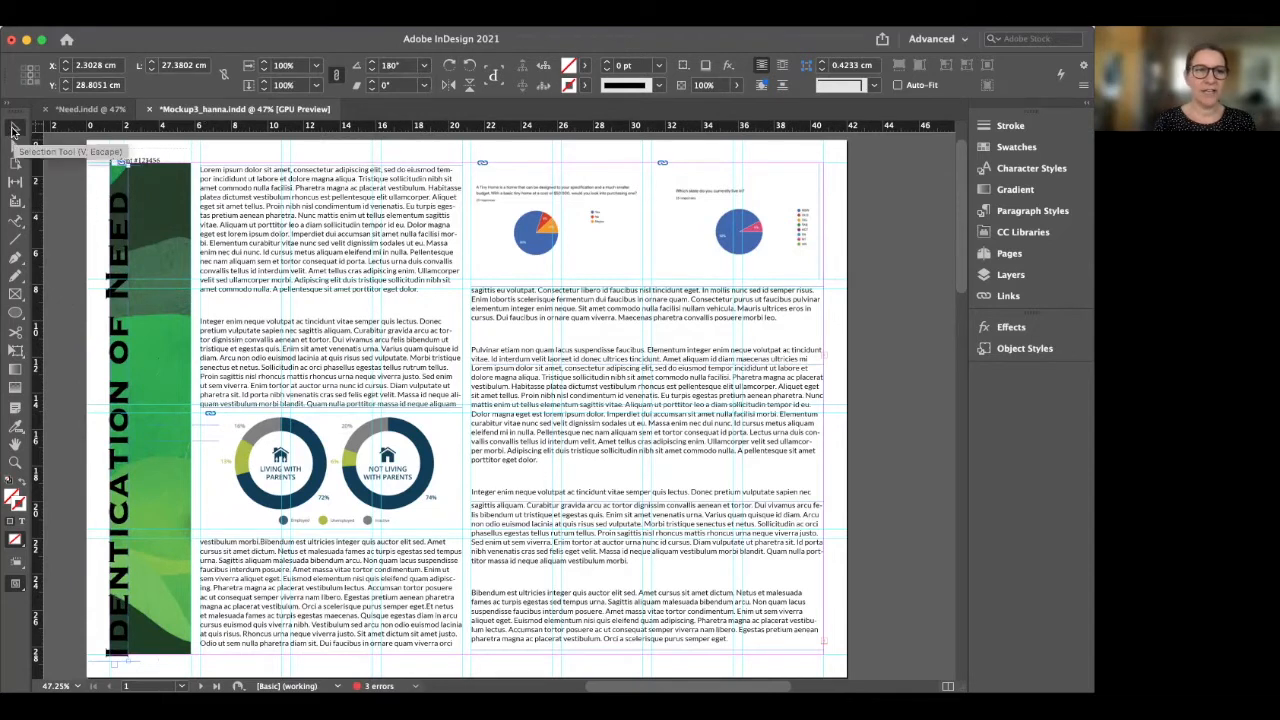
left_click(14, 130)
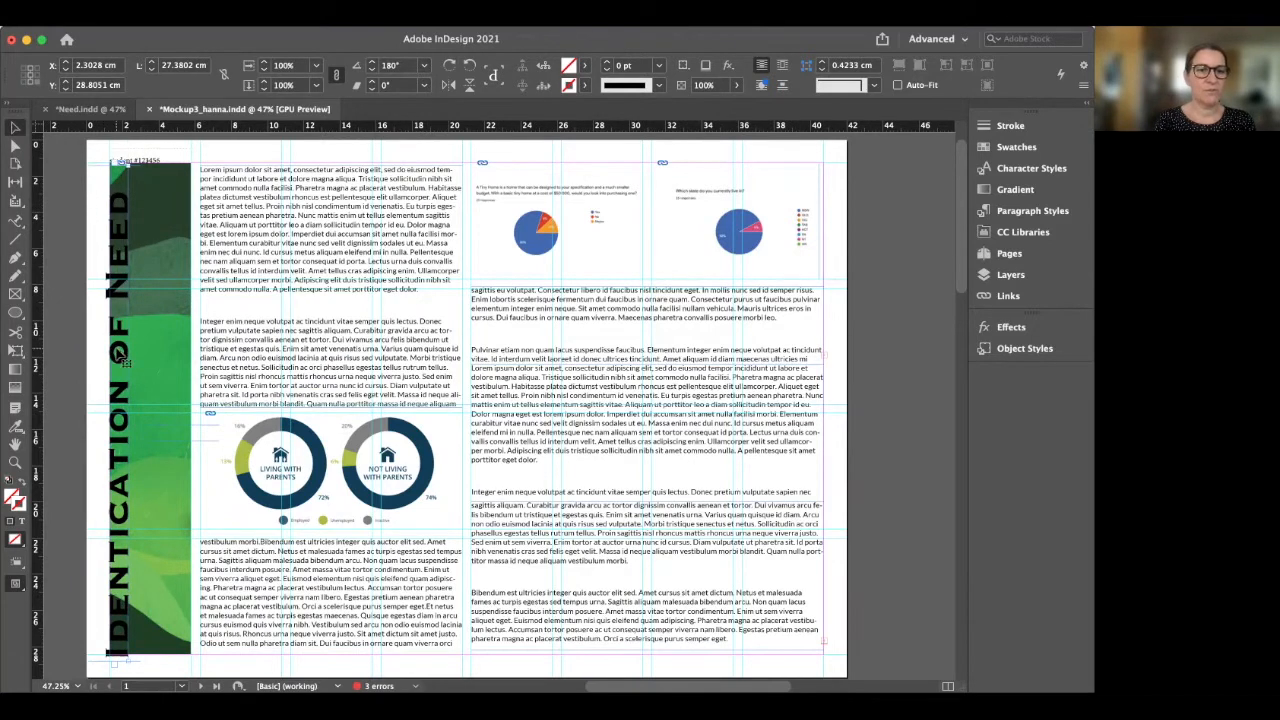
left_click_drag(133, 353, 144, 341)
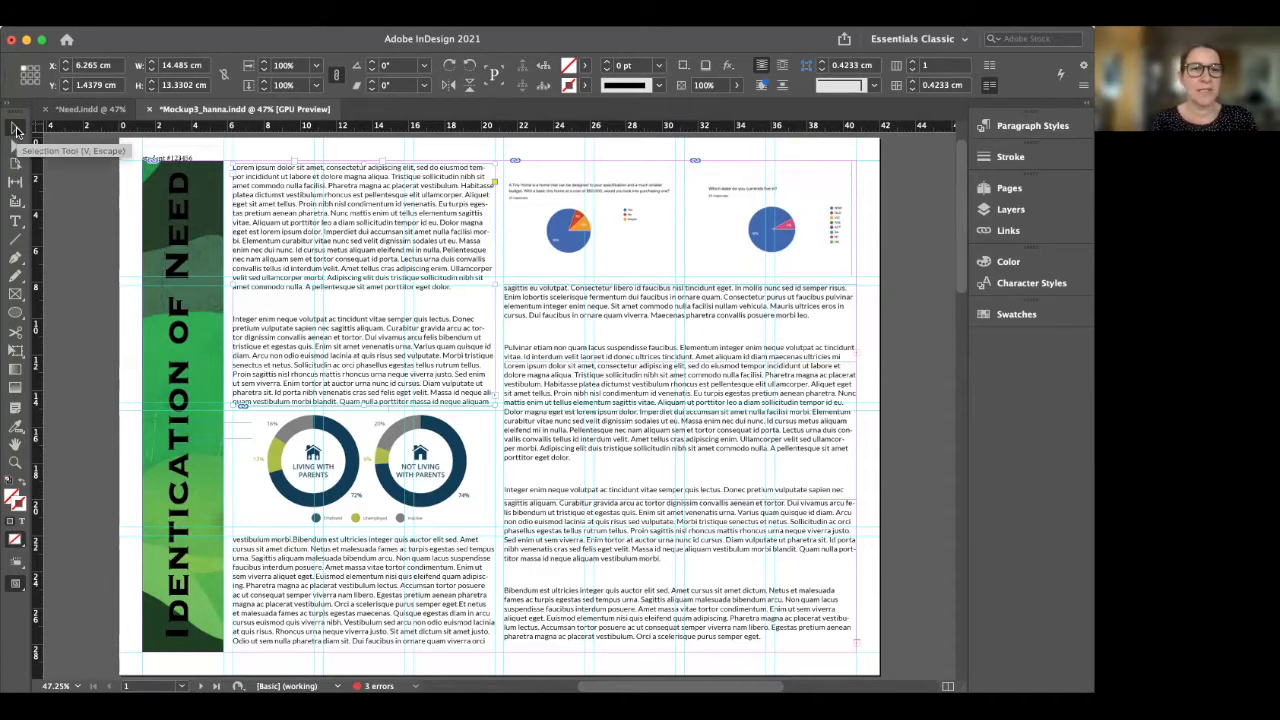
- Lower the top edge of the first column's text frame to Y 2.85 cm and add a "Design Situation" heading in a new frame above it
left_click_drag(362, 160, 362, 189)
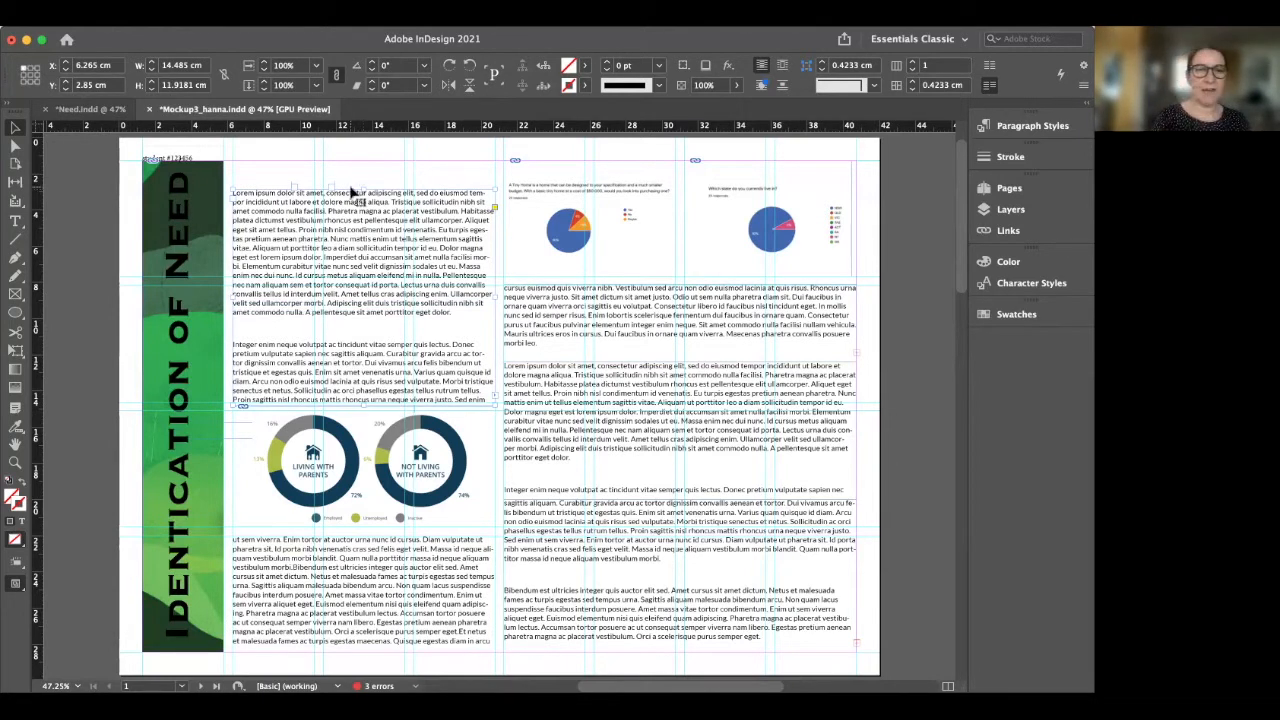
left_click(857, 355)
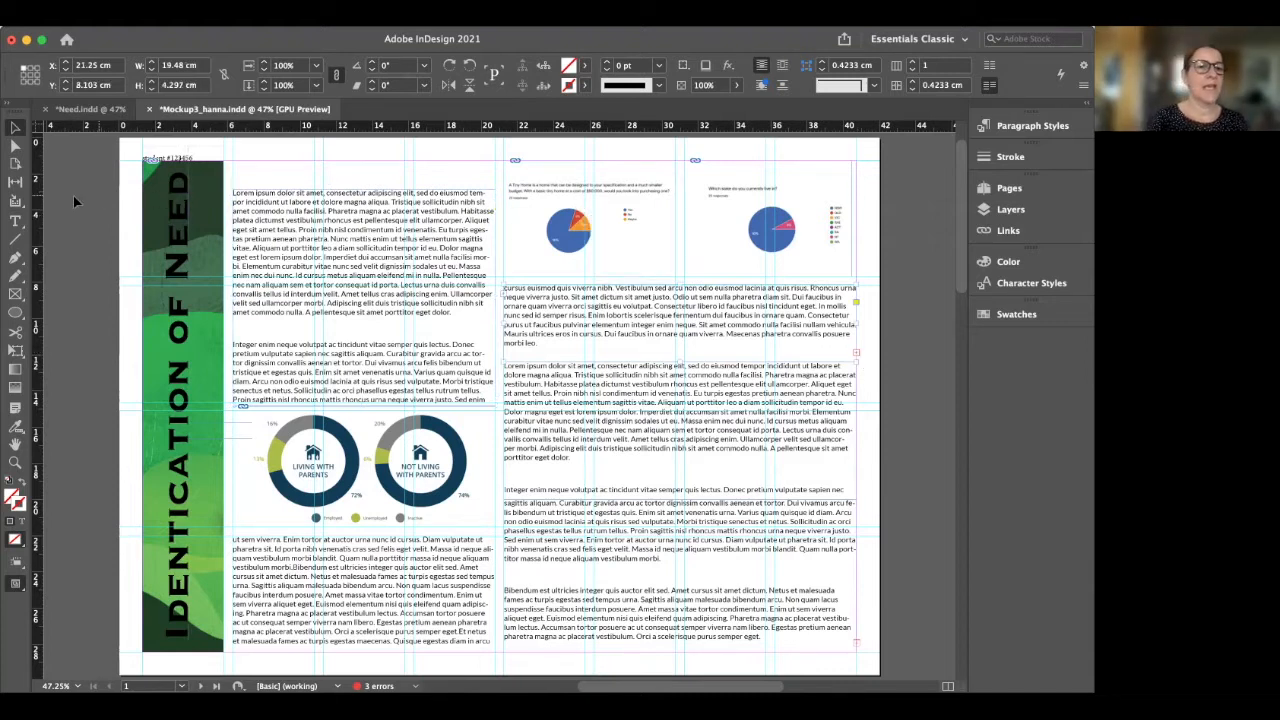
left_click(15, 221)
left_click_drag(236, 164, 500, 193)
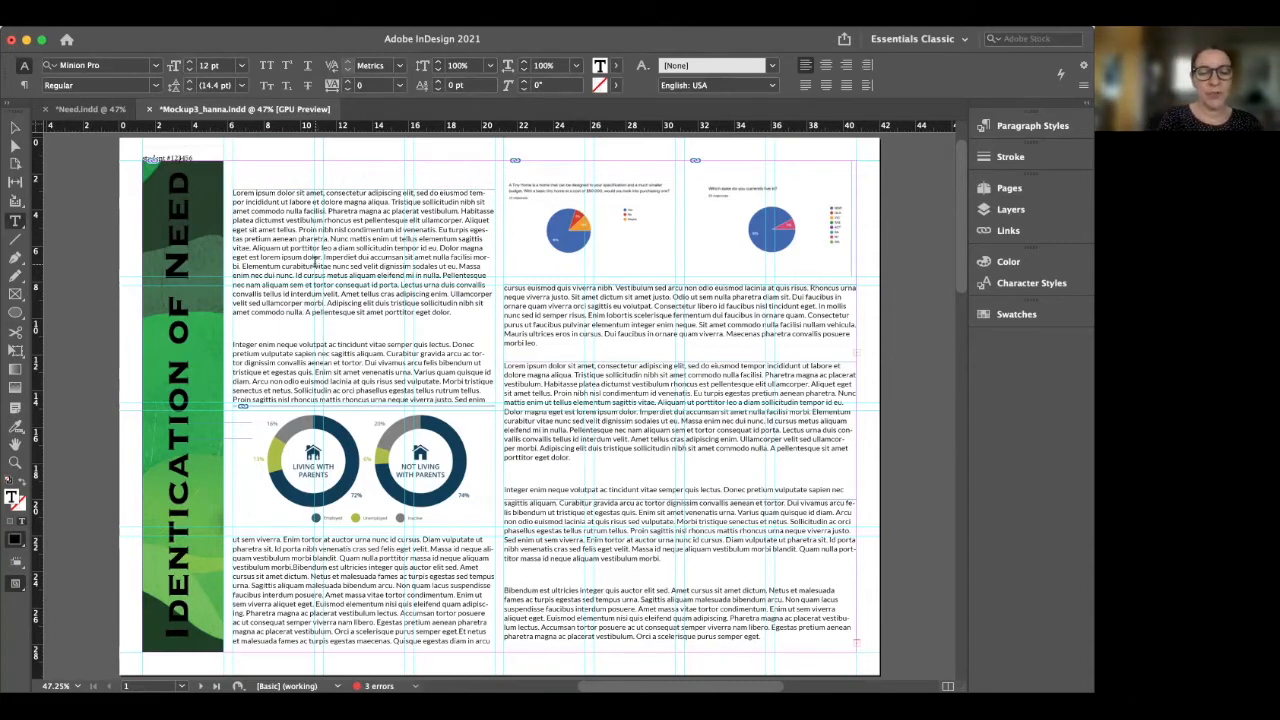
type("E")
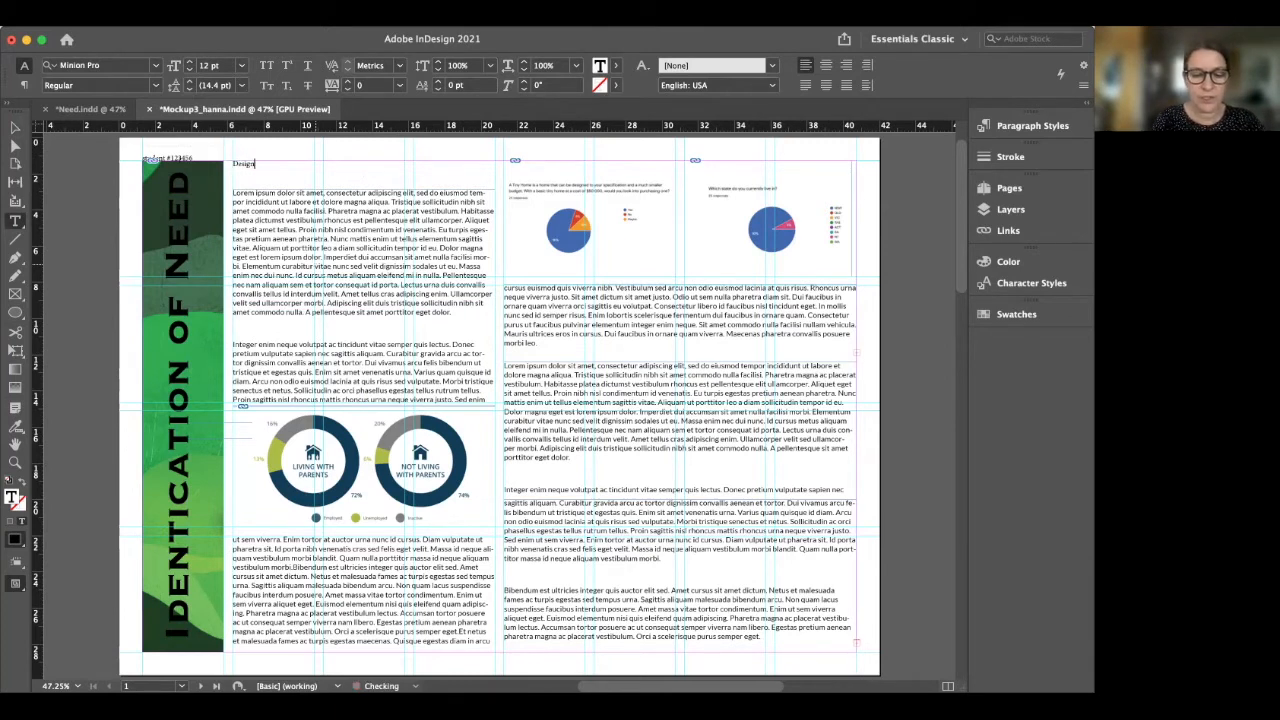
type("esign Situation")
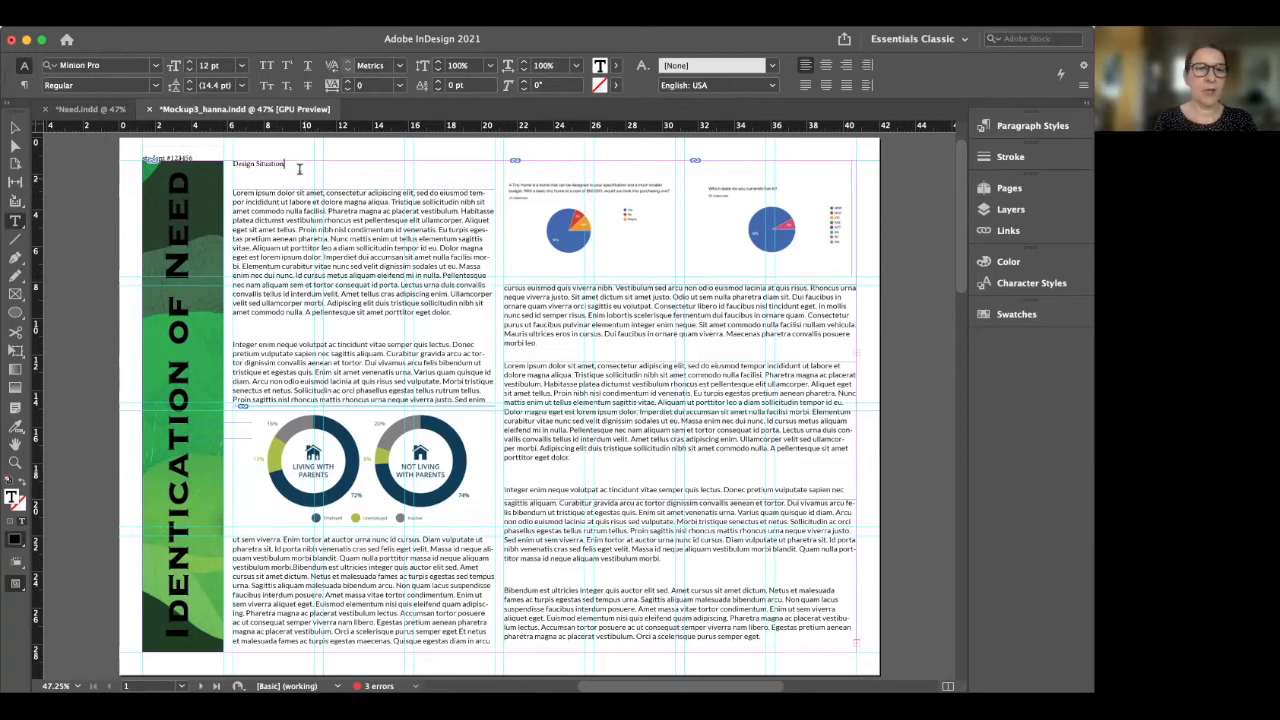
- Format the "Design Situation" heading in Copperplate at 24 pt
left_click_drag(290, 165, 216, 158)
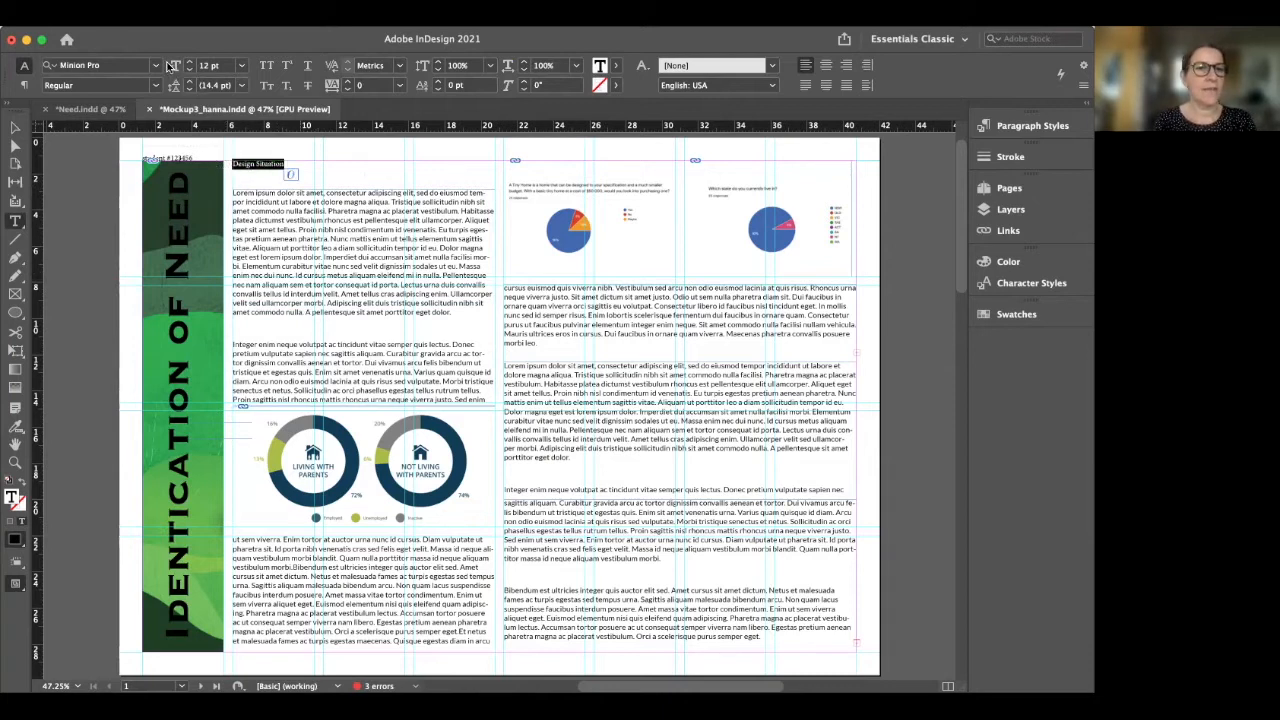
left_click(156, 67)
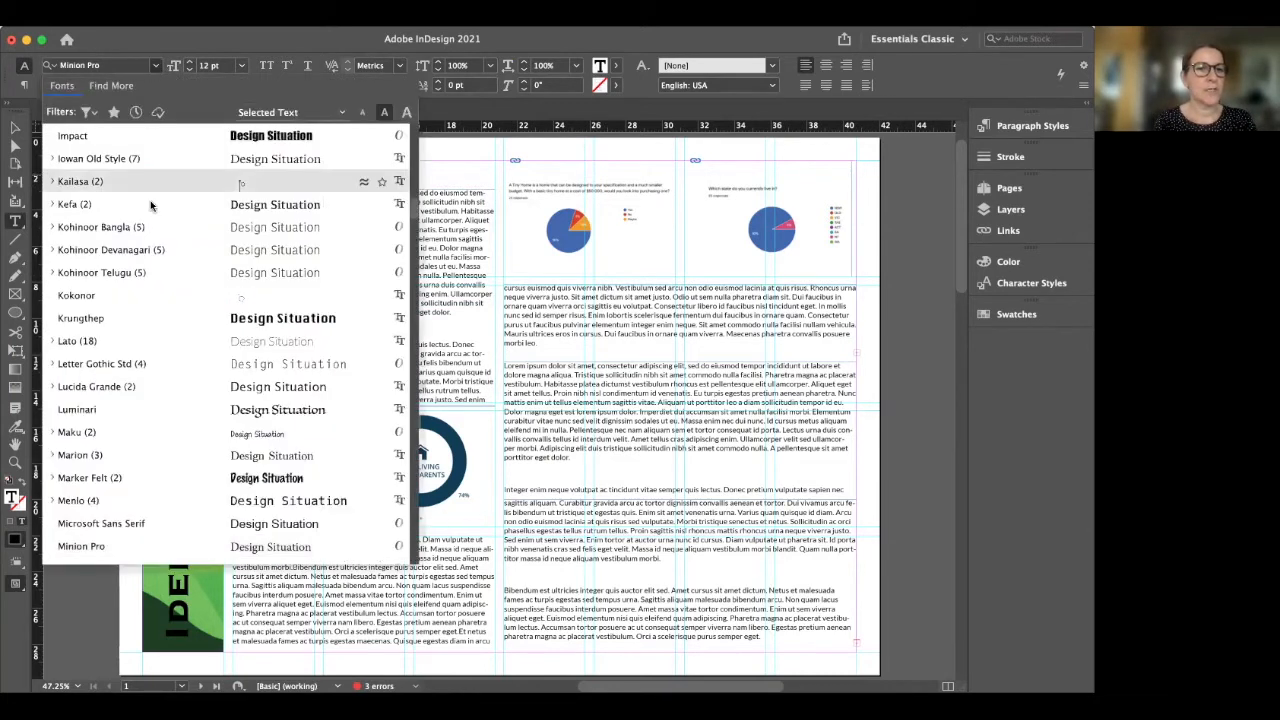
scroll(150, 204, "up", 15)
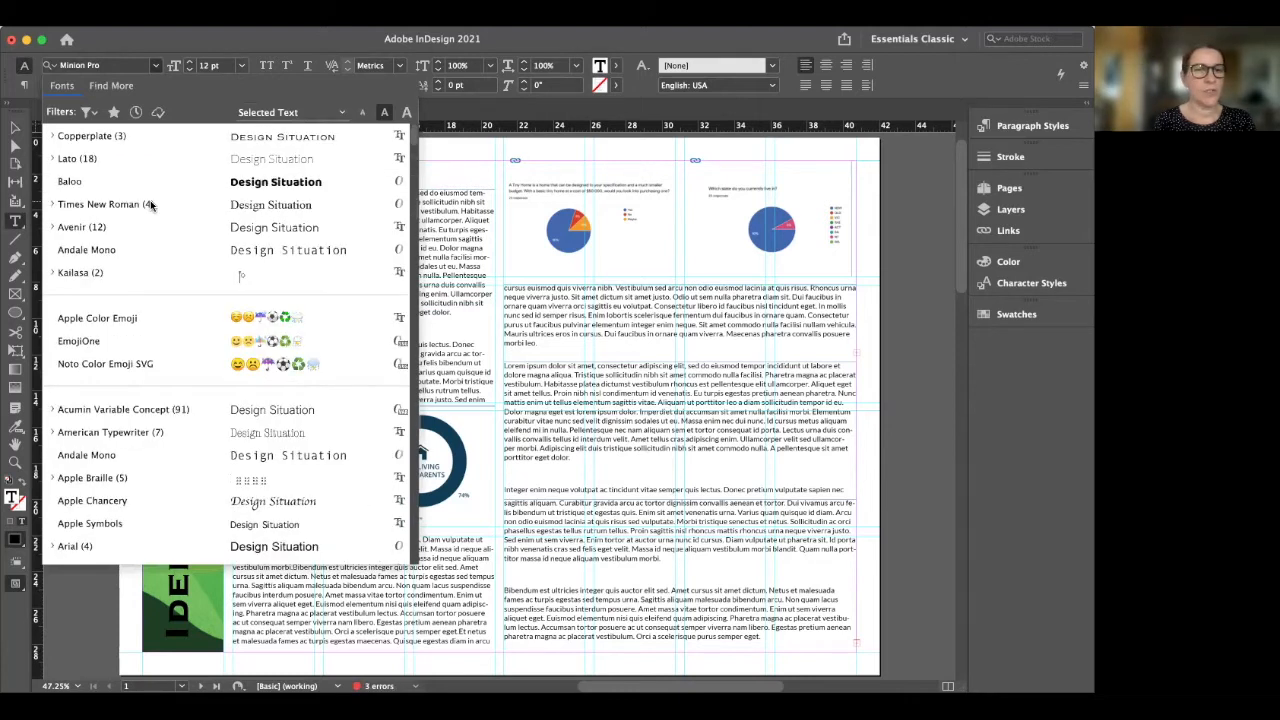
left_click(99, 137)
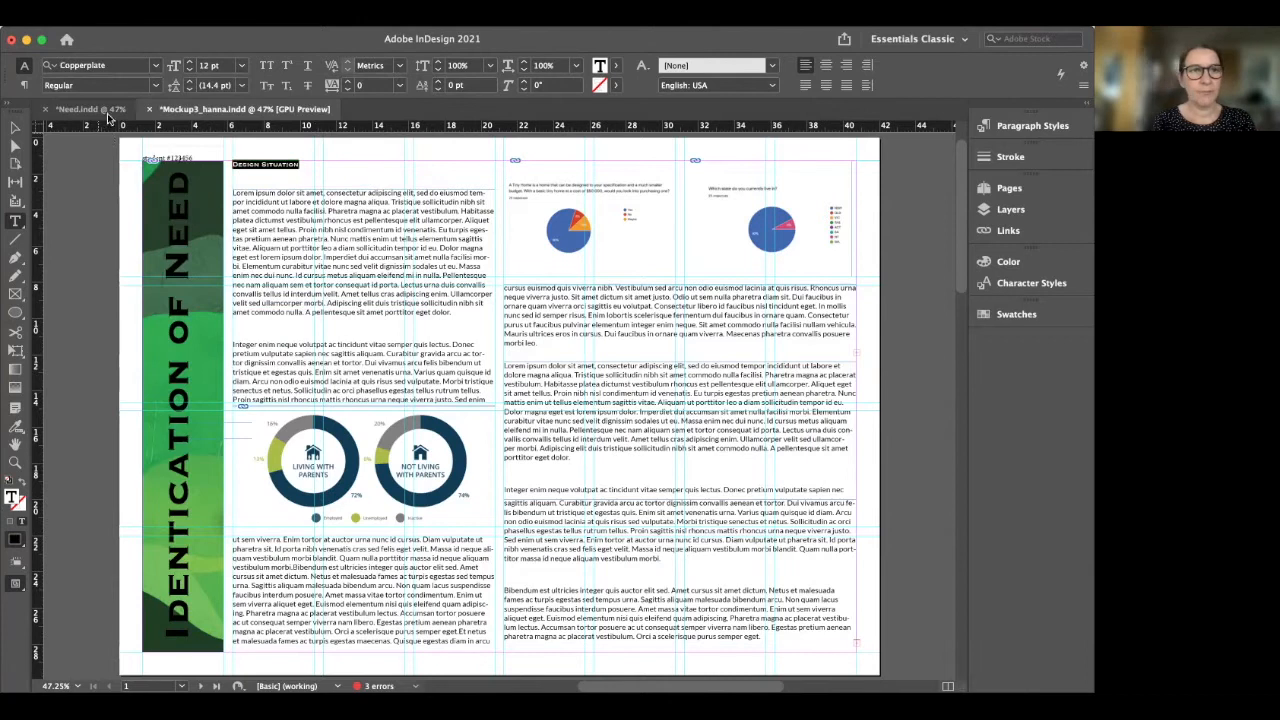
left_click(241, 65)
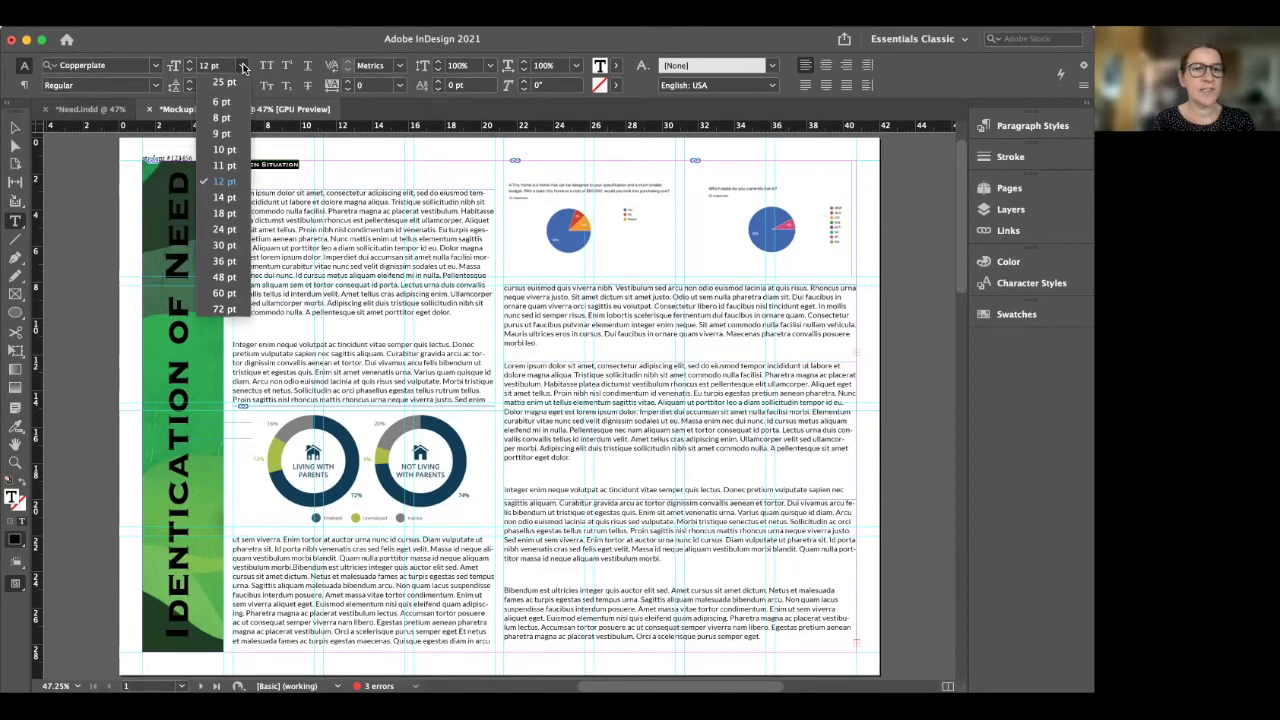
left_click(226, 229)
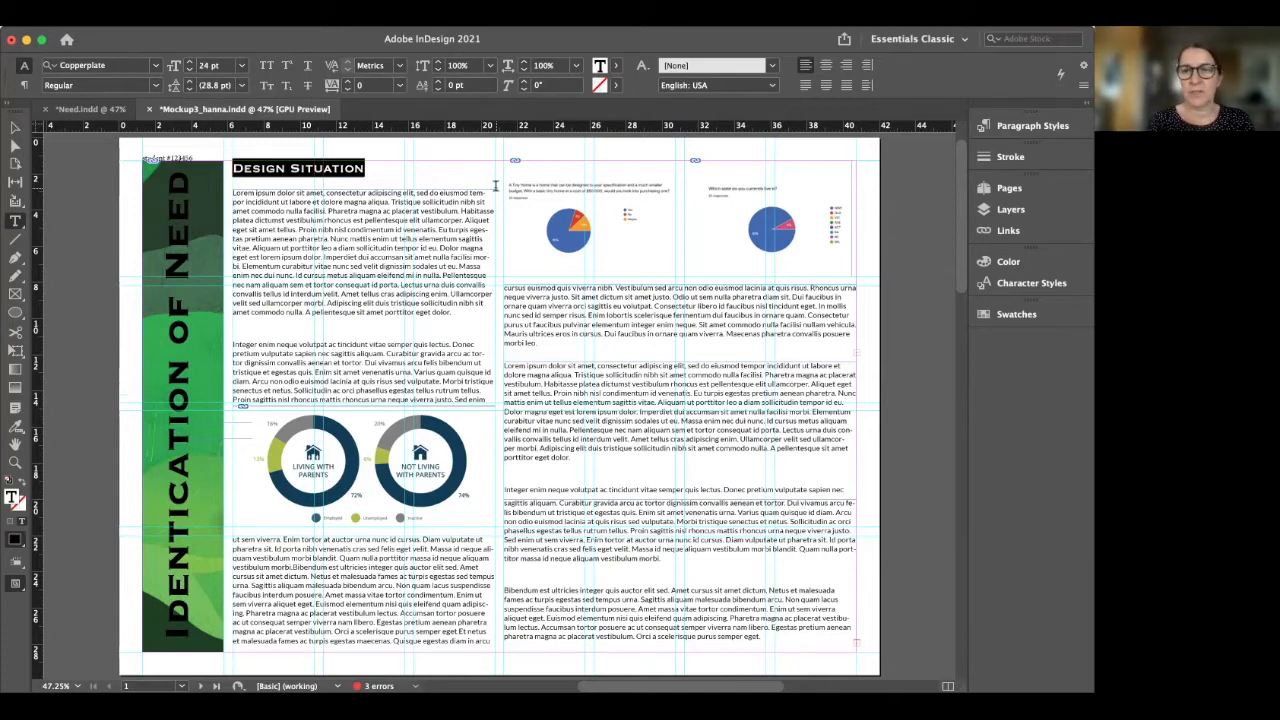
- Create a character style named "Heading" from the selected heading, checking its basic character formats
left_click(1000, 286)
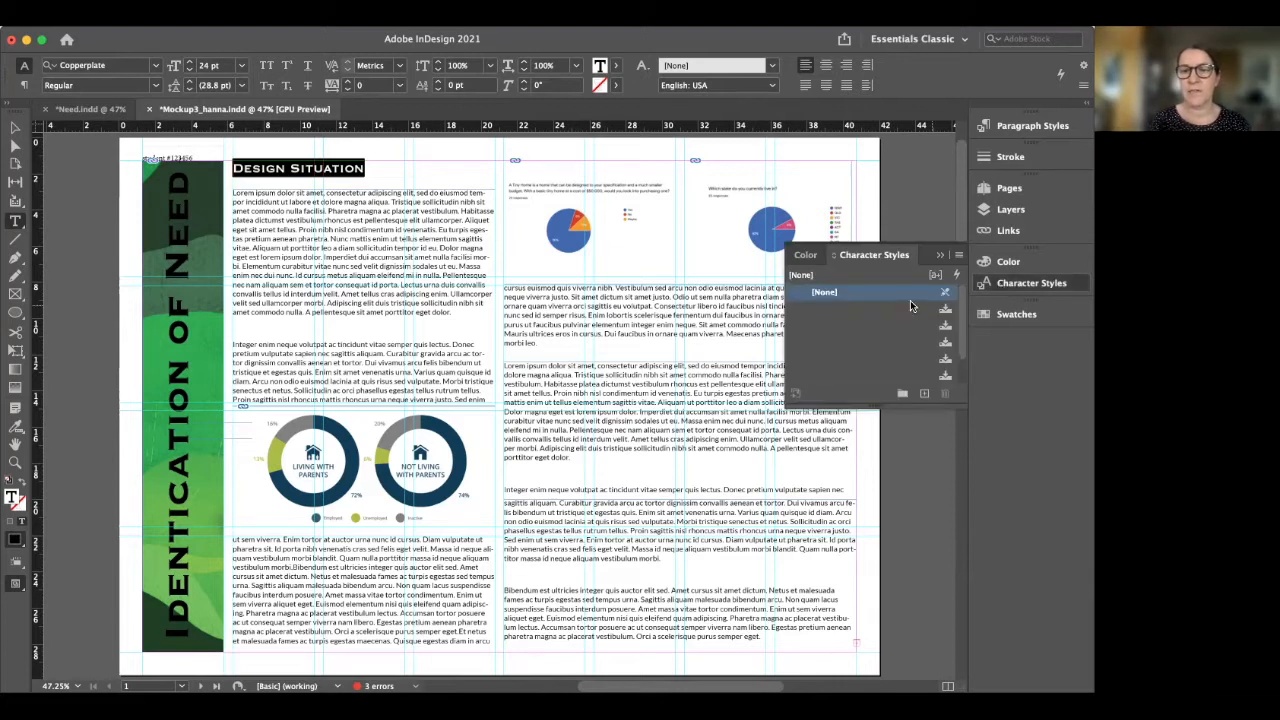
left_click(924, 394)
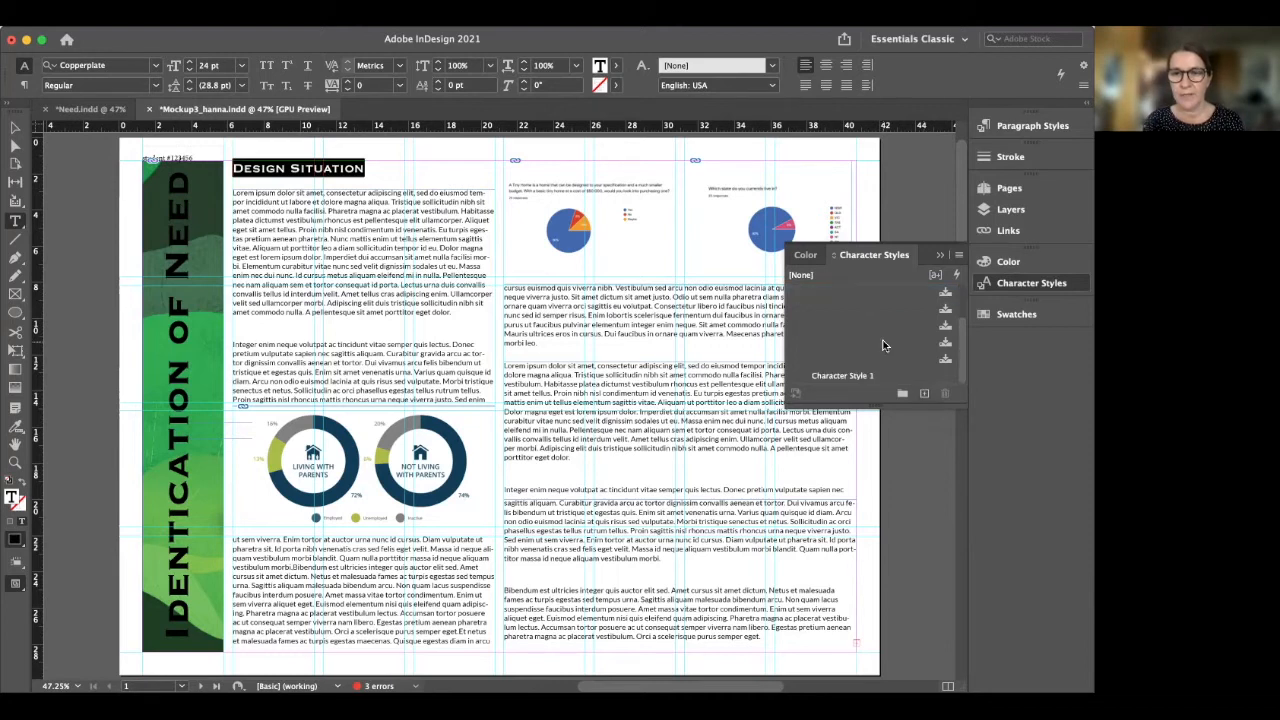
double_click(840, 378)
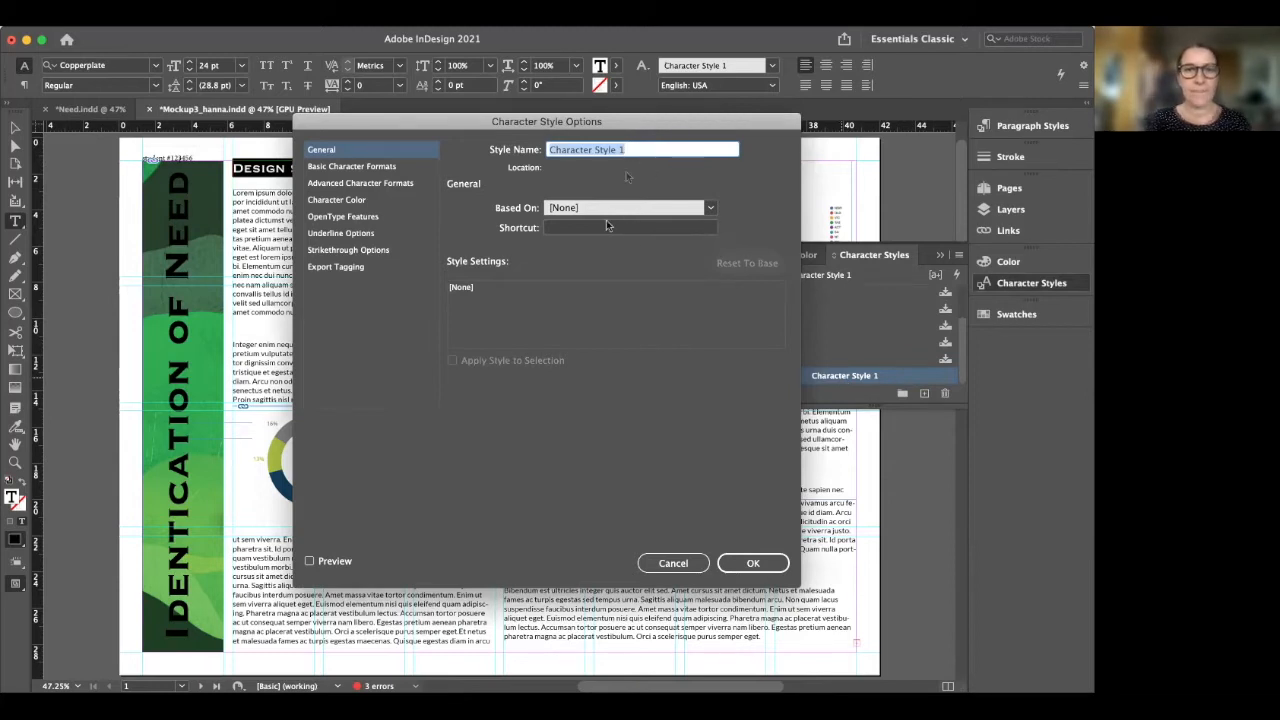
type("Heading")
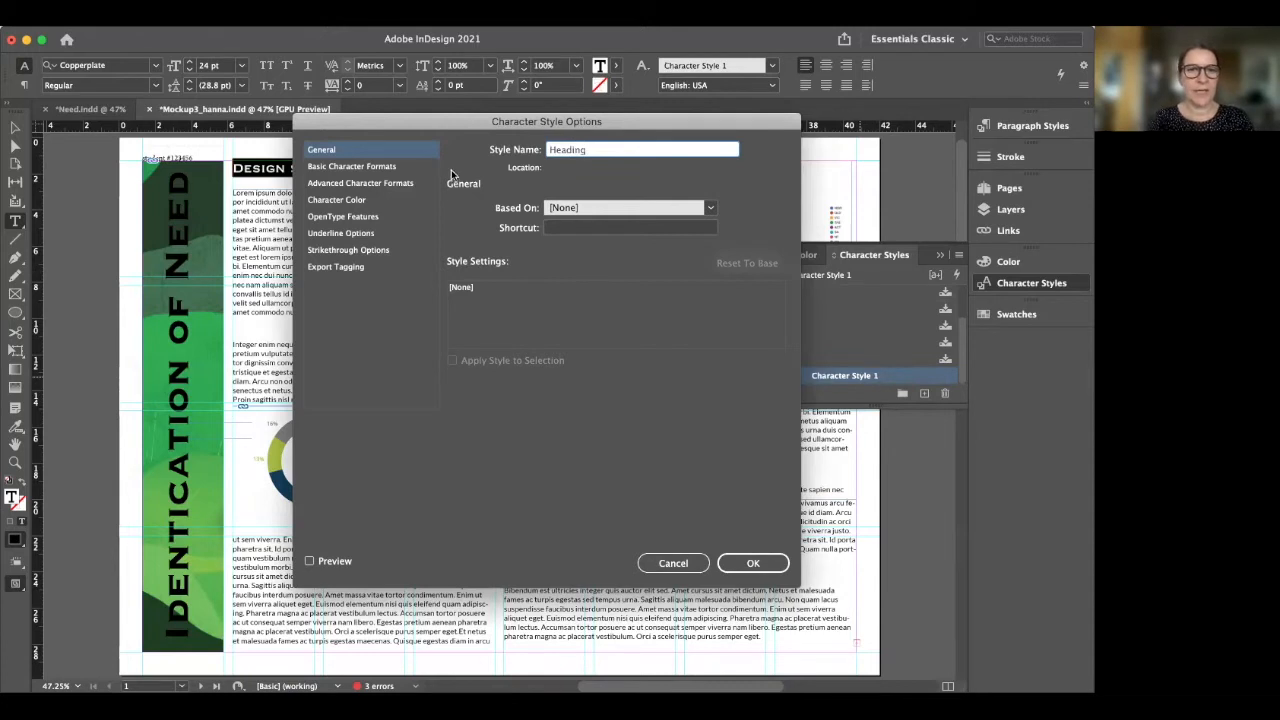
left_click(360, 168)
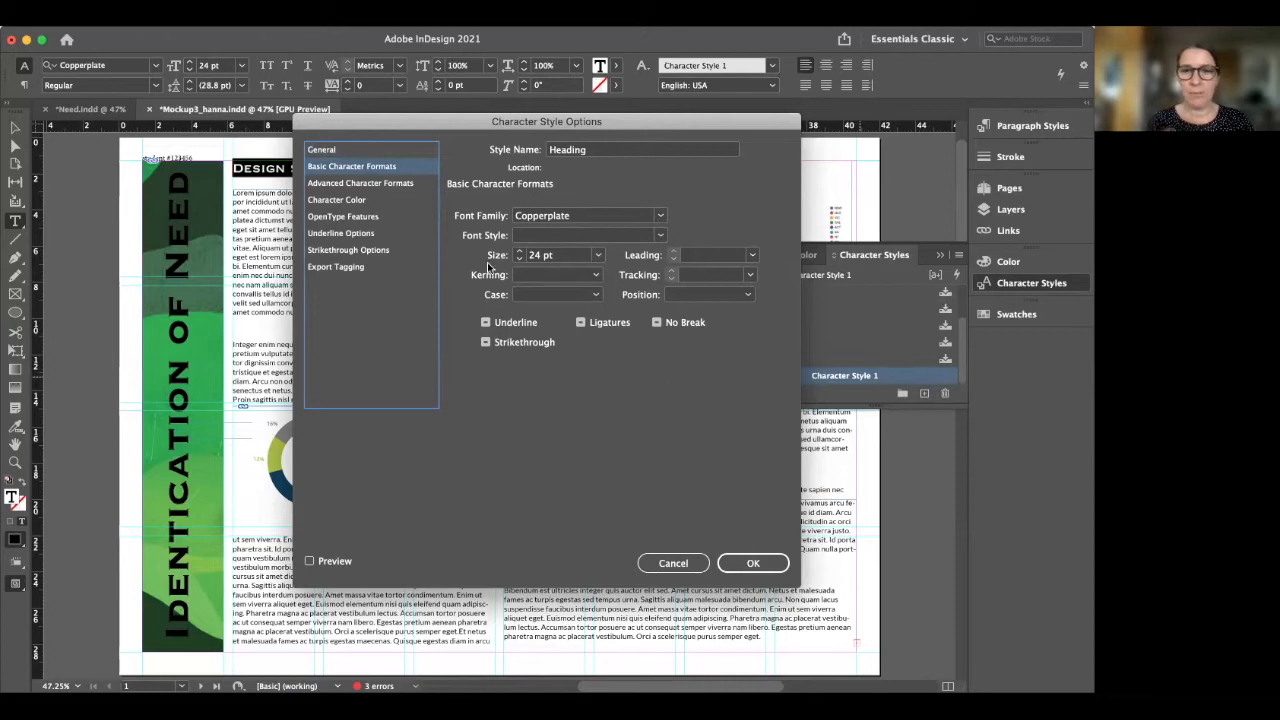
left_click(752, 566)
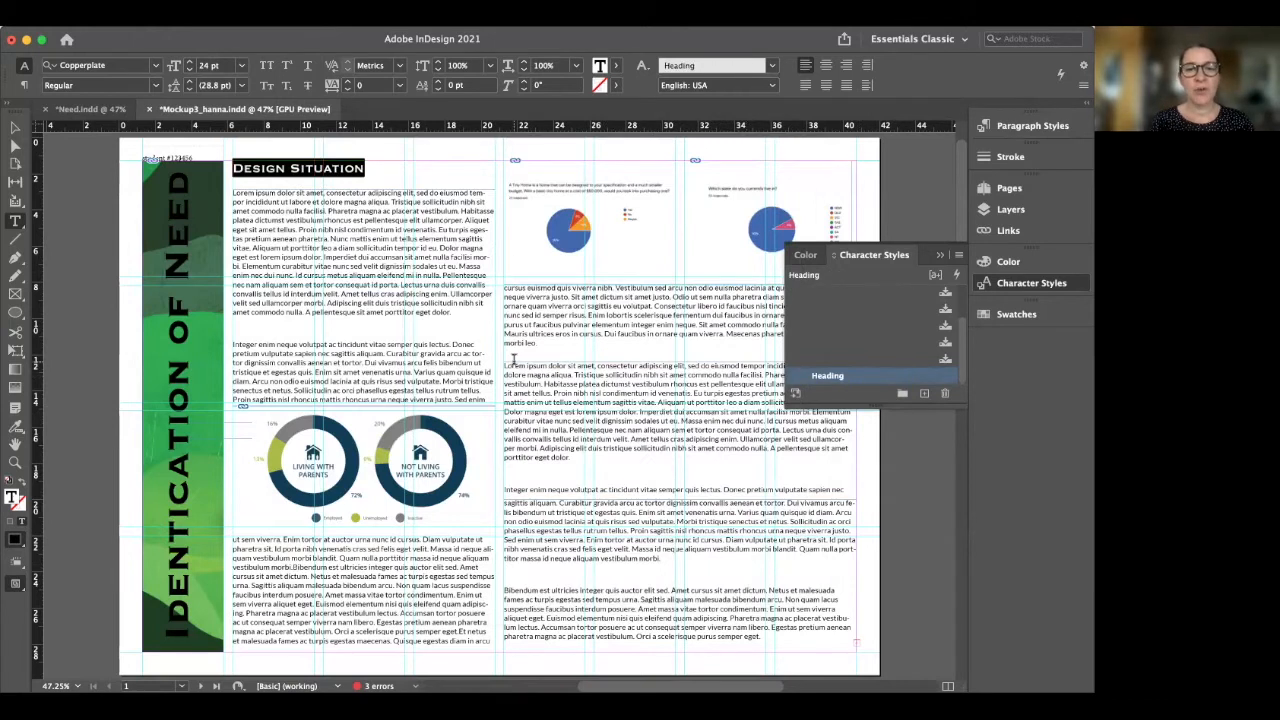
- Try the Heading character style on the words "Integer enim neque" in the first column, then undo it
left_click(234, 339)
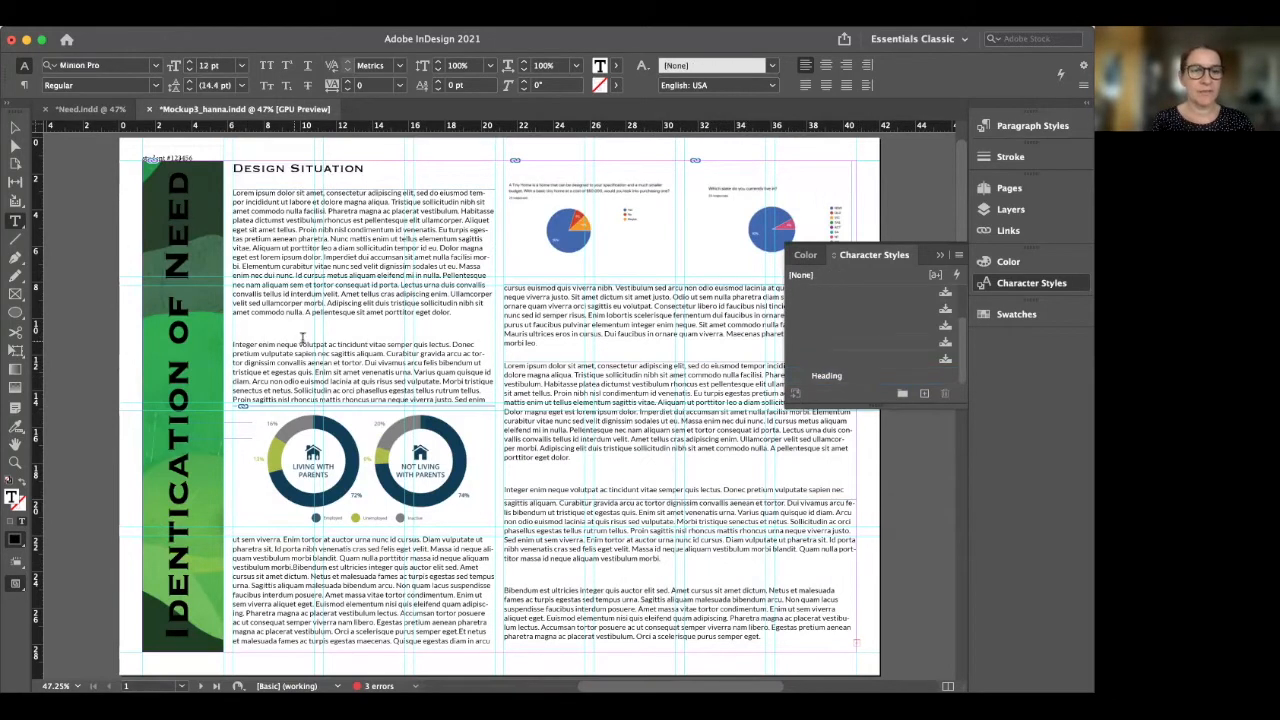
left_click_drag(301, 343, 222, 344)
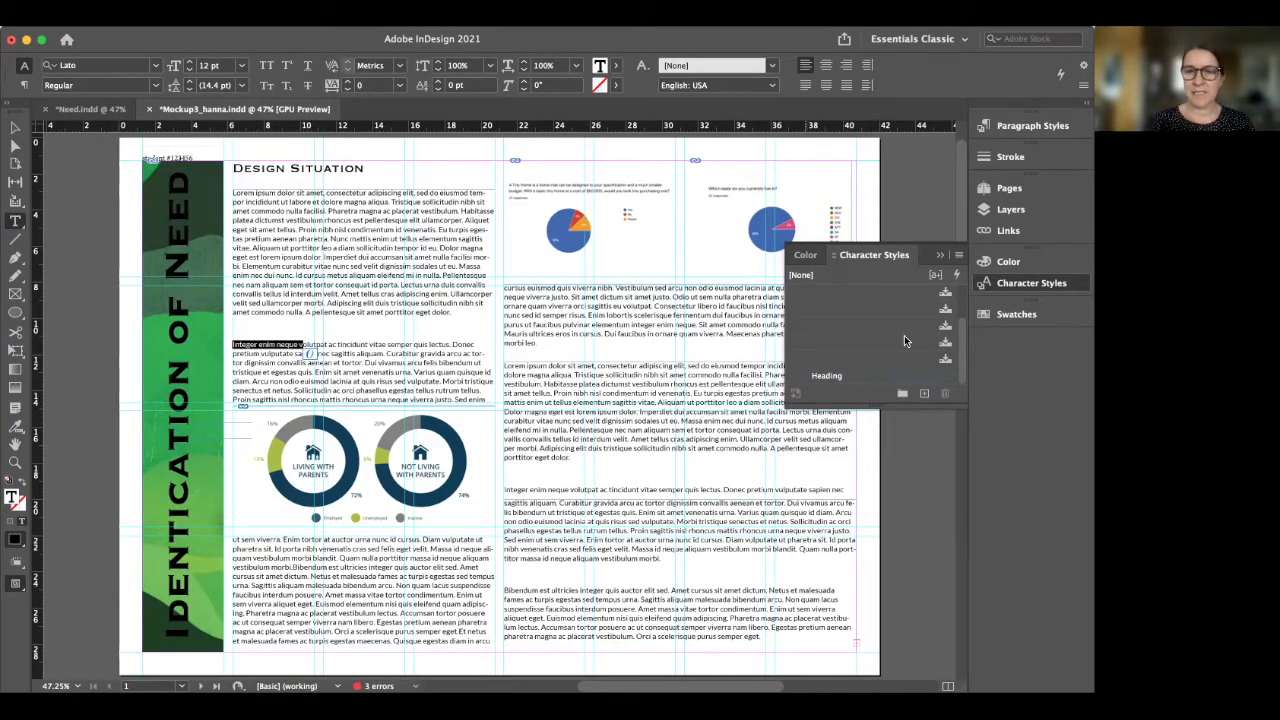
left_click(828, 376)
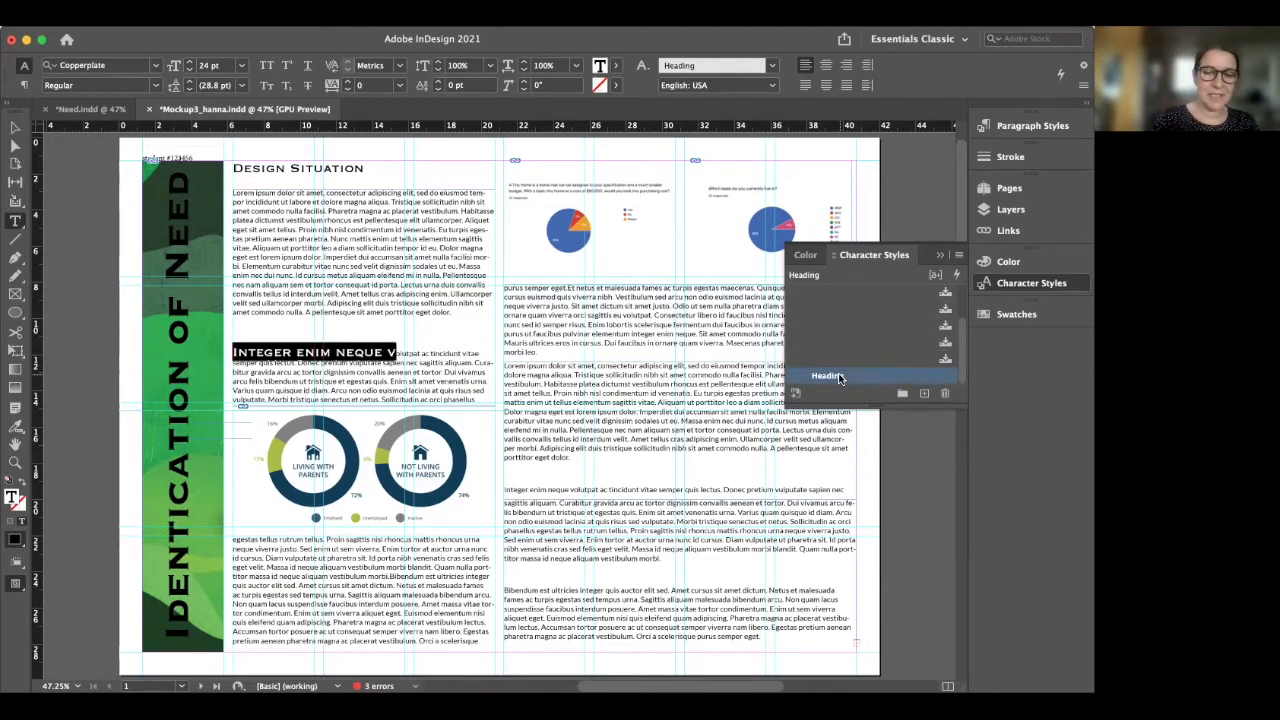
key("ctrl+z")
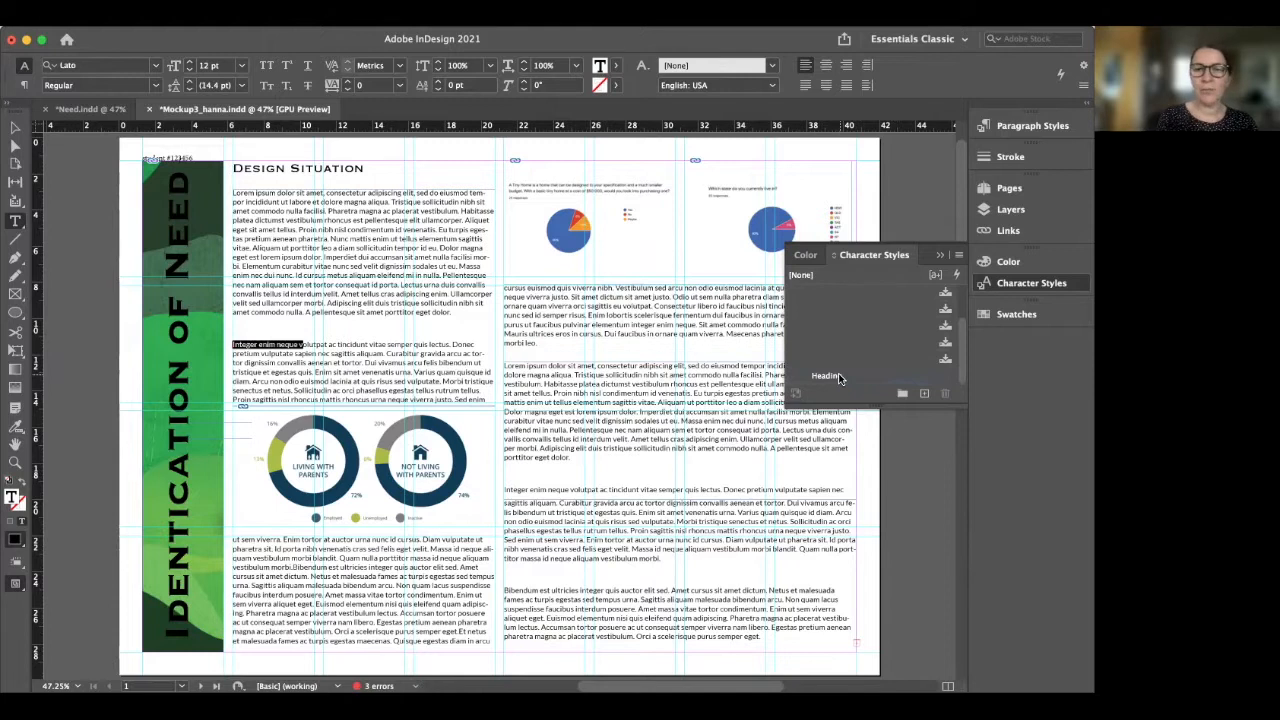
left_click(424, 289)
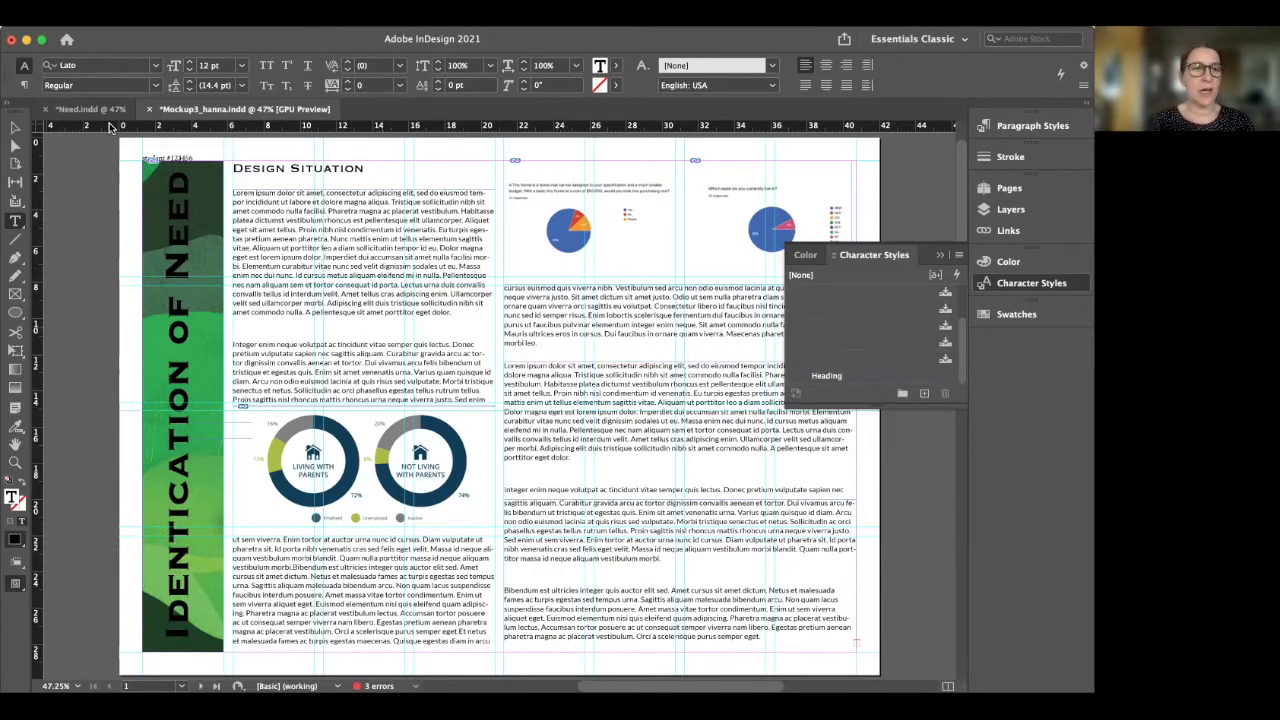
- Shorten the middle text frame in the wide text column from its bottom edge to a height of about 6 cm
left_click(15, 128)
left_click(662, 452)
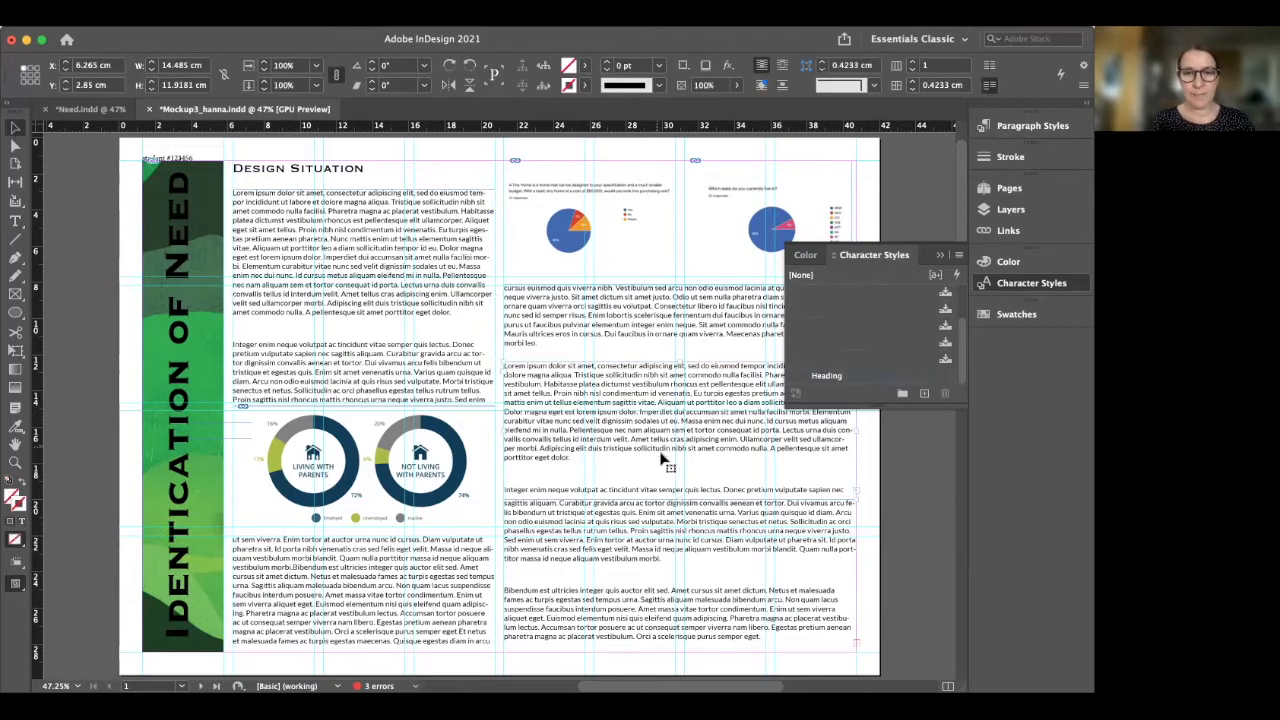
left_click_drag(679, 490, 679, 471)
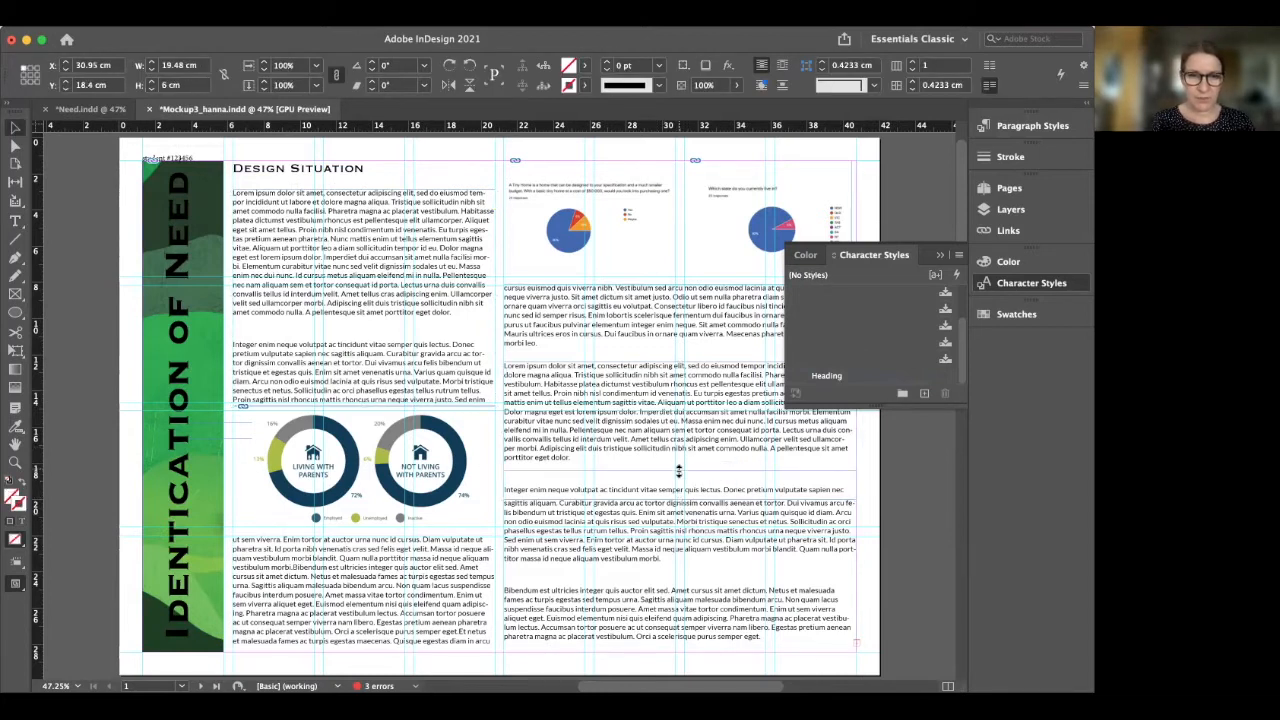
- Draw a new text frame in the gap below the shortened frame and enter the heading "Research"
left_click(15, 221)
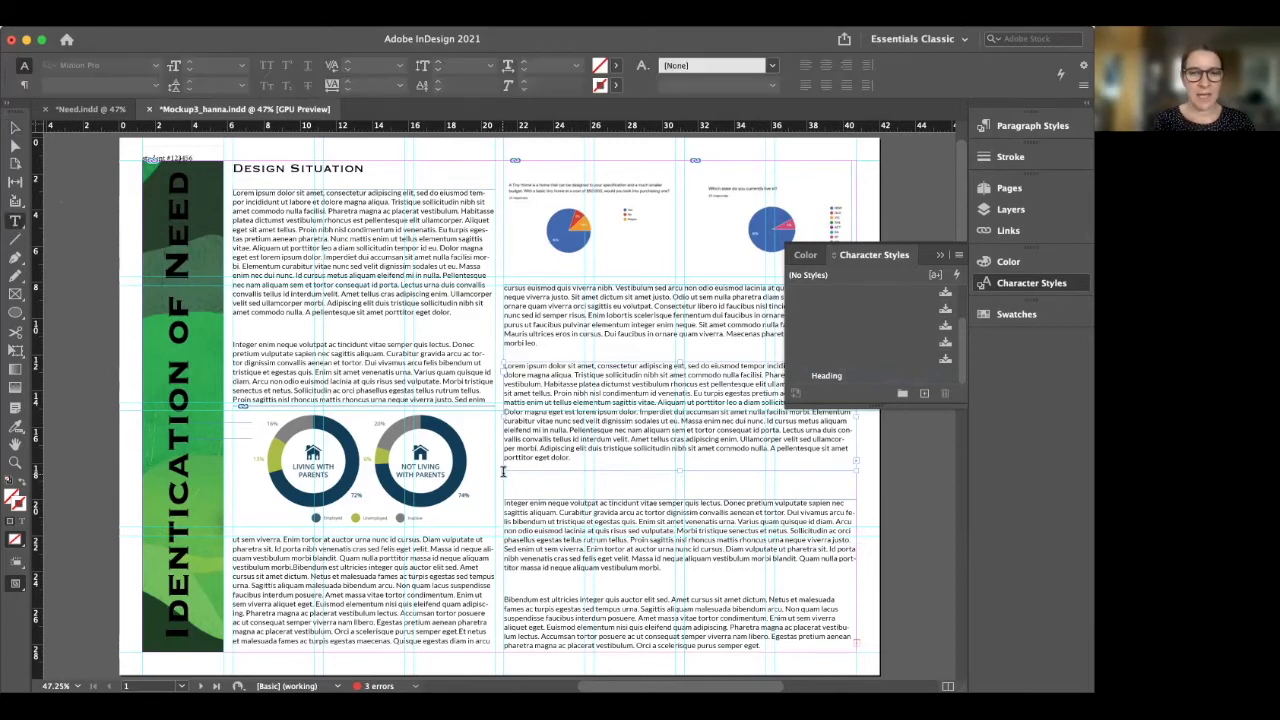
left_click_drag(512, 479, 731, 494)
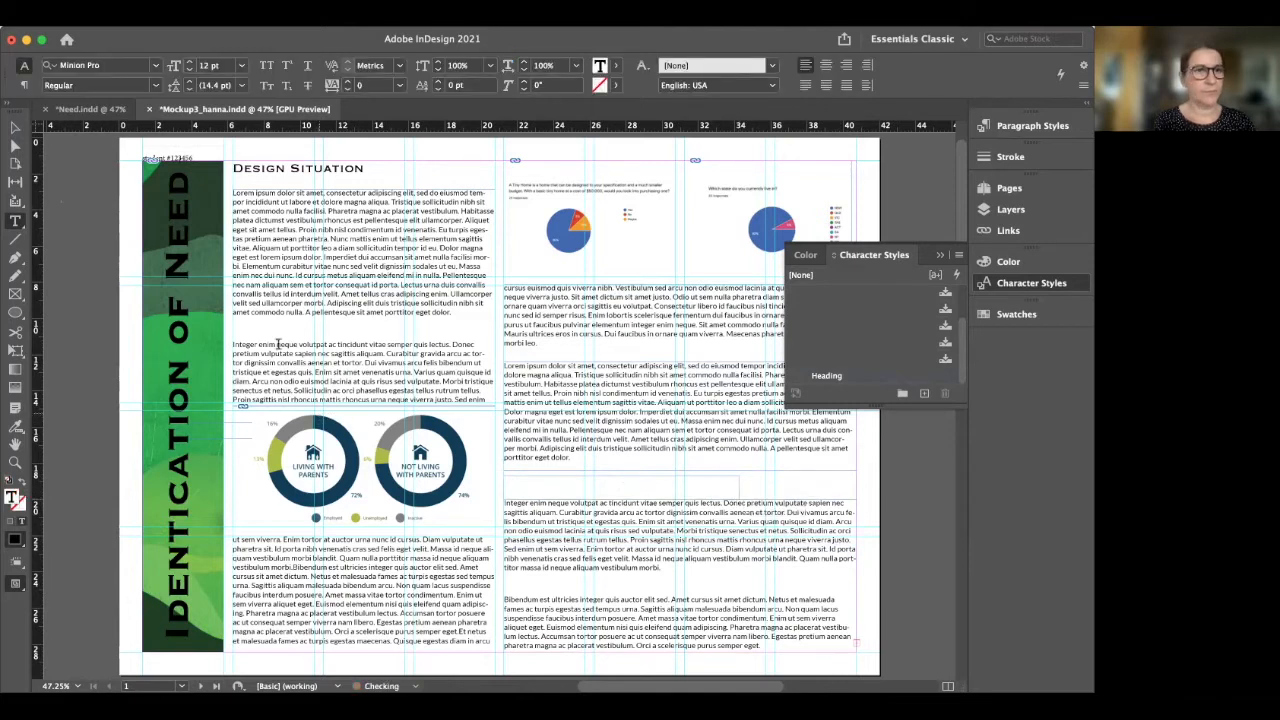
type("Resol")
type("rch")
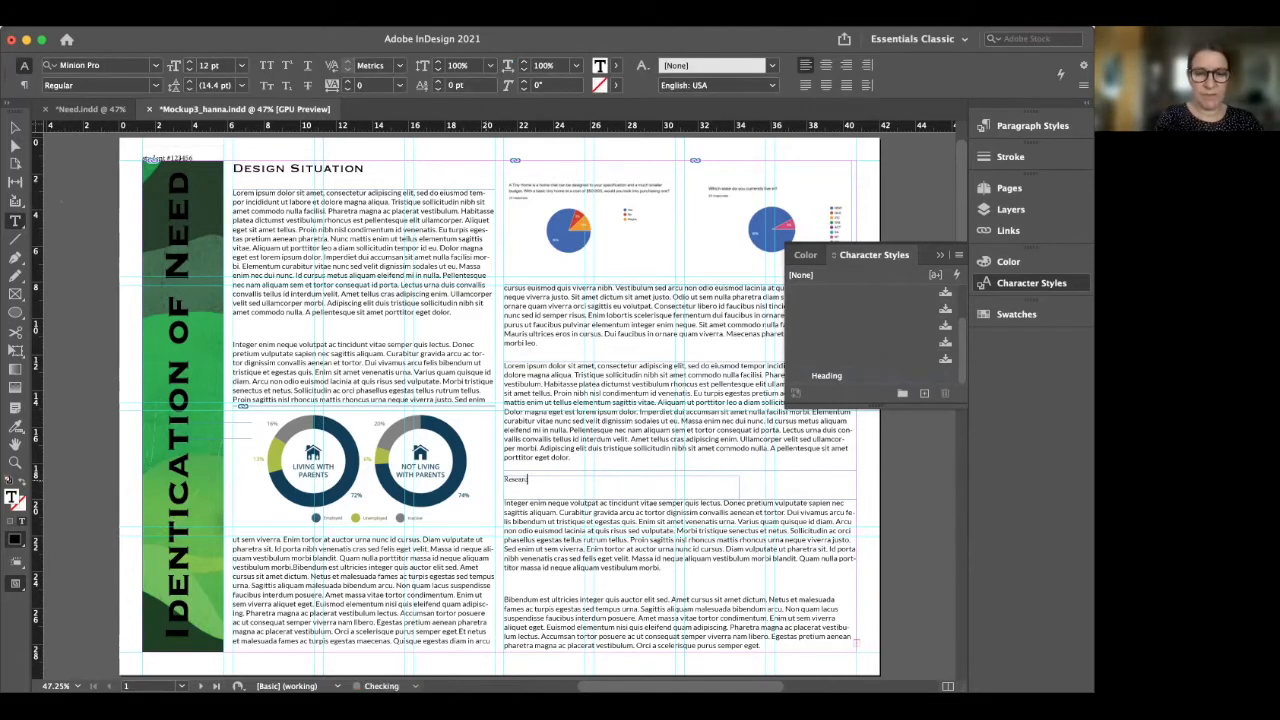
- Set the "Research" heading in Copperplate at 18 pt
left_click_drag(562, 477, 473, 480)
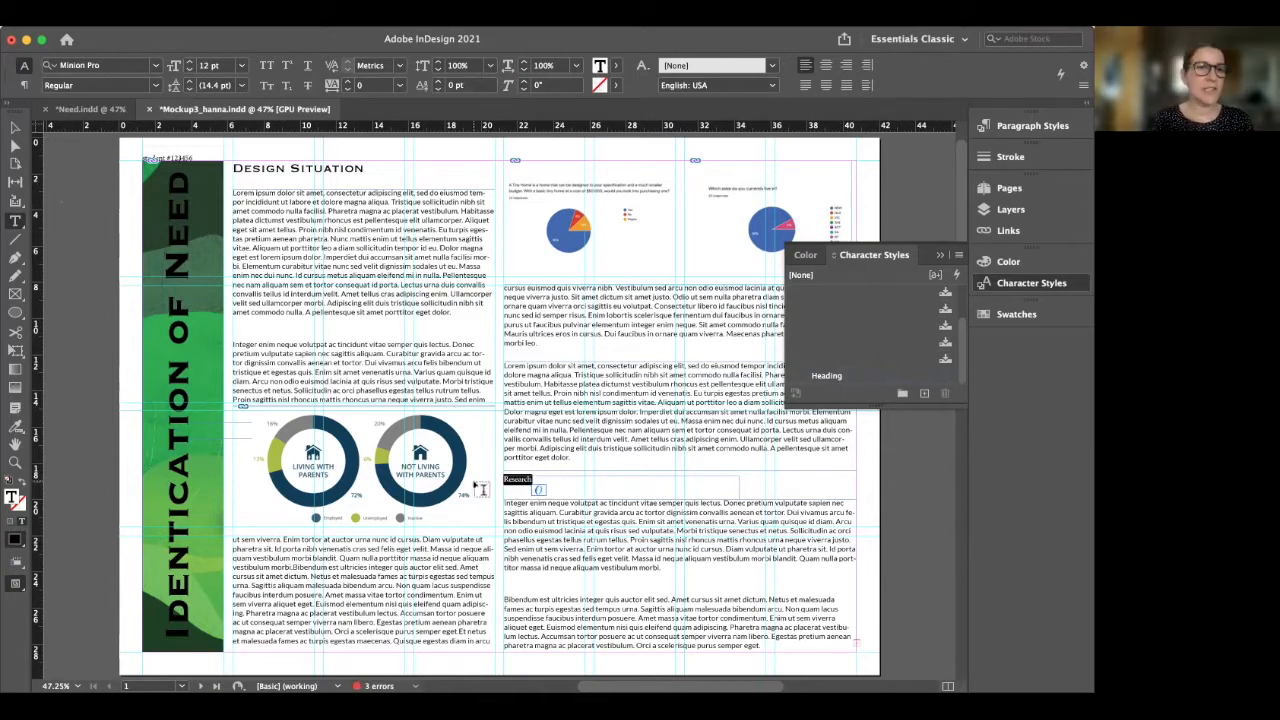
left_click(155, 65)
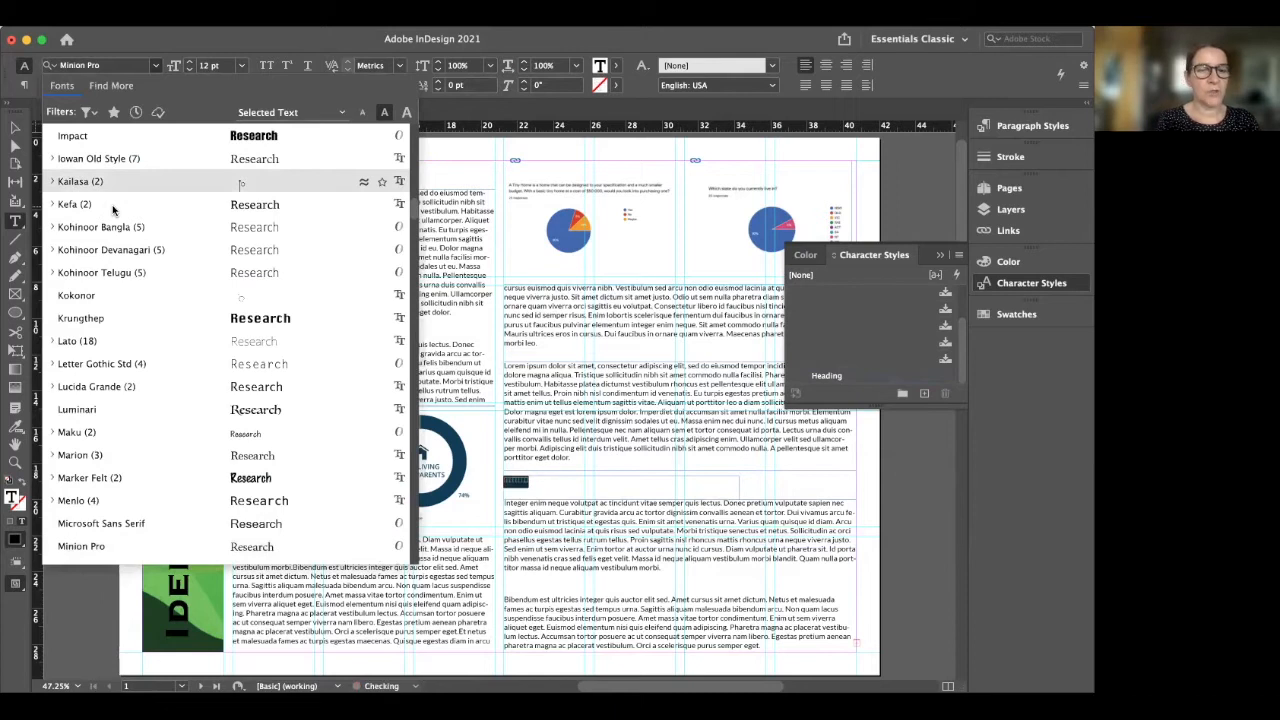
scroll(113, 209, "up", 15)
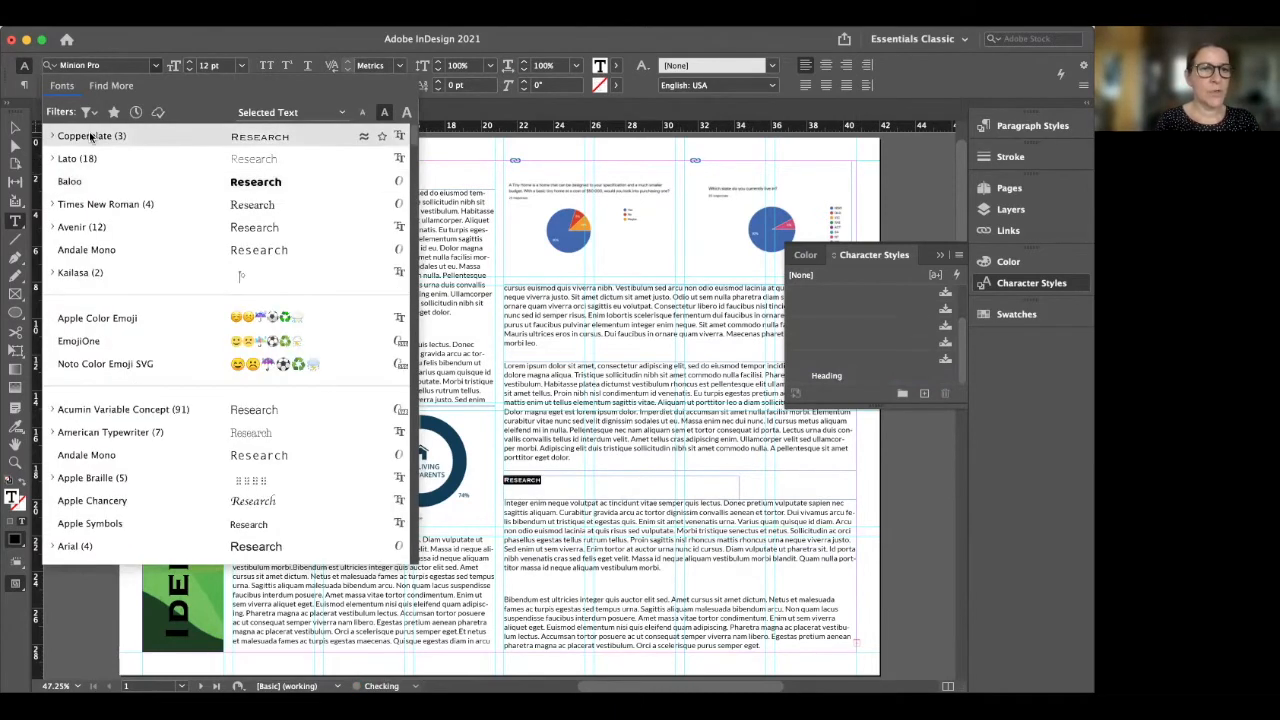
left_click(91, 136)
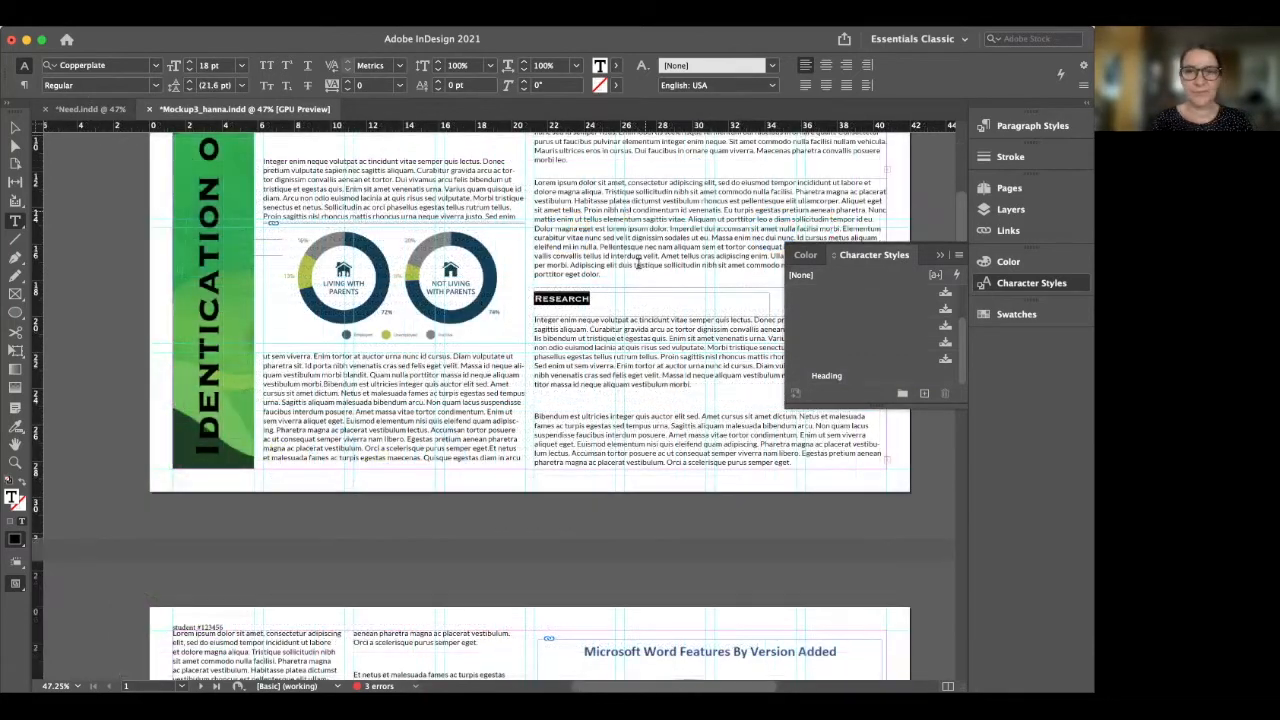
- Create a character style named "Sub-Heading" from the "Research" heading, with Copperplate at 18 pt as its basic character formats
left_click_drag(537, 300, 597, 300)
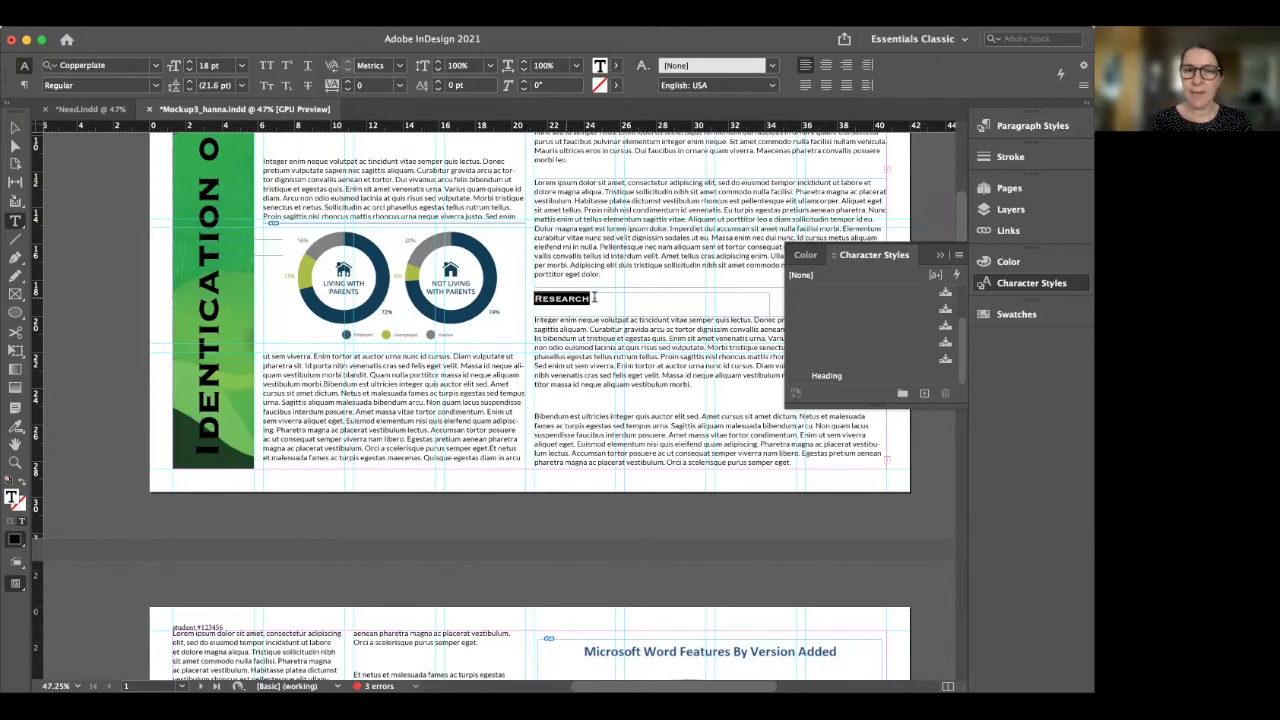
left_click(924, 396)
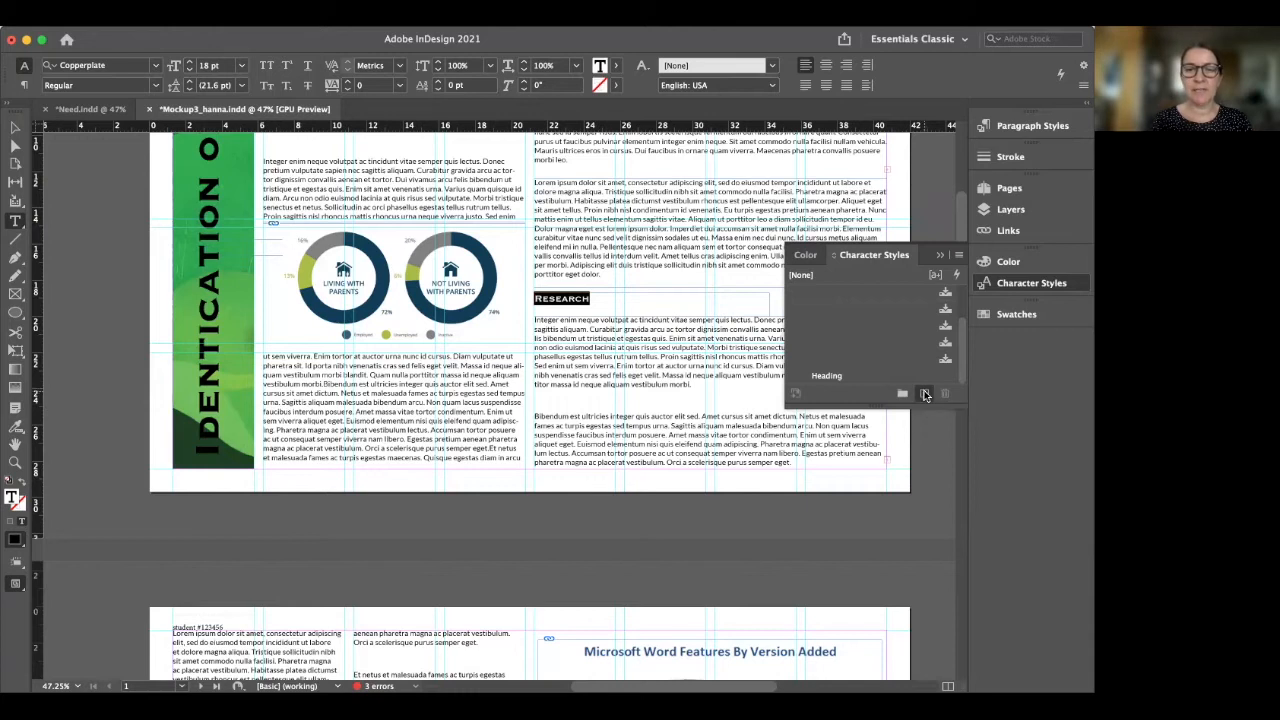
scroll(884, 362, "down", 1)
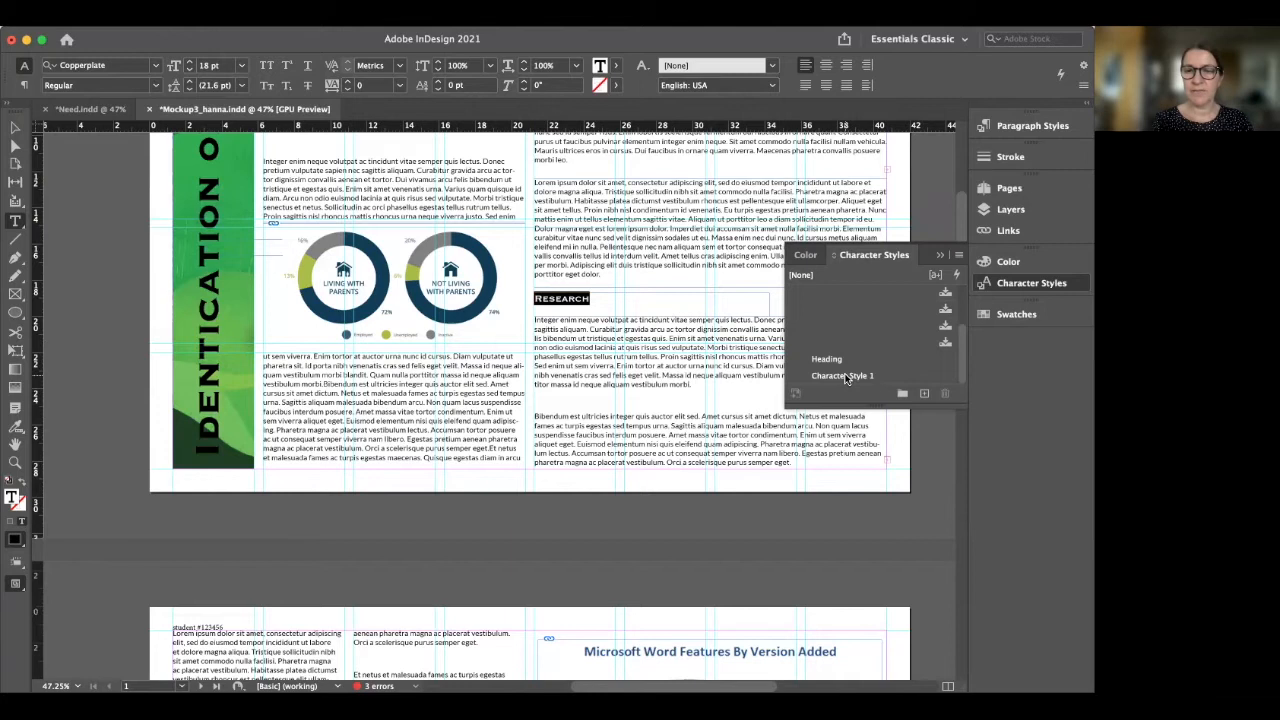
double_click(847, 377)
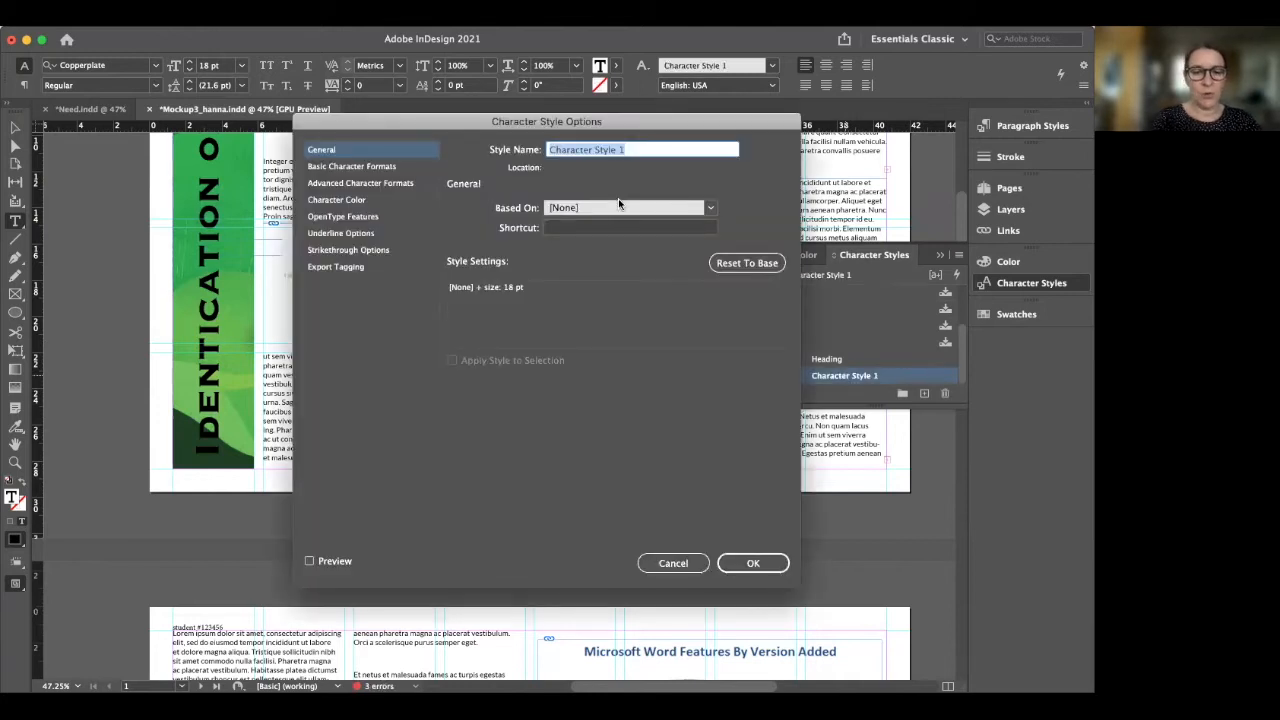
type("Heading")
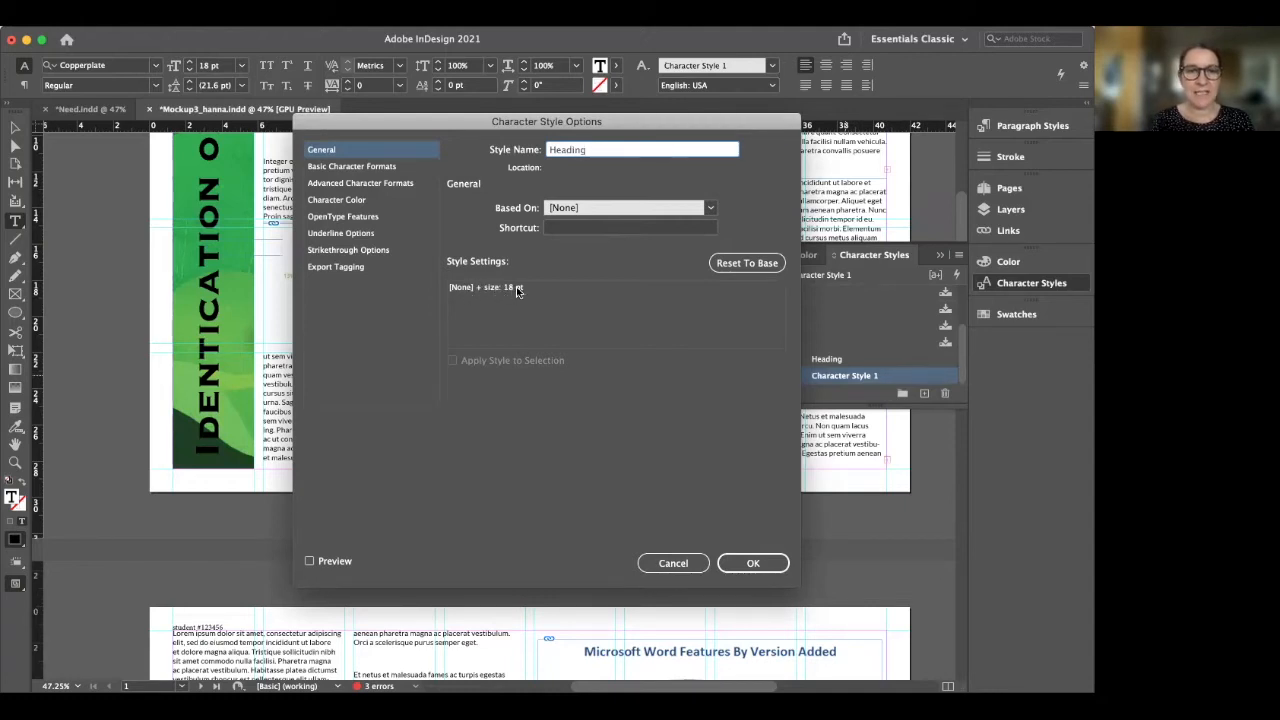
left_click(350, 167)
left_click(659, 379)
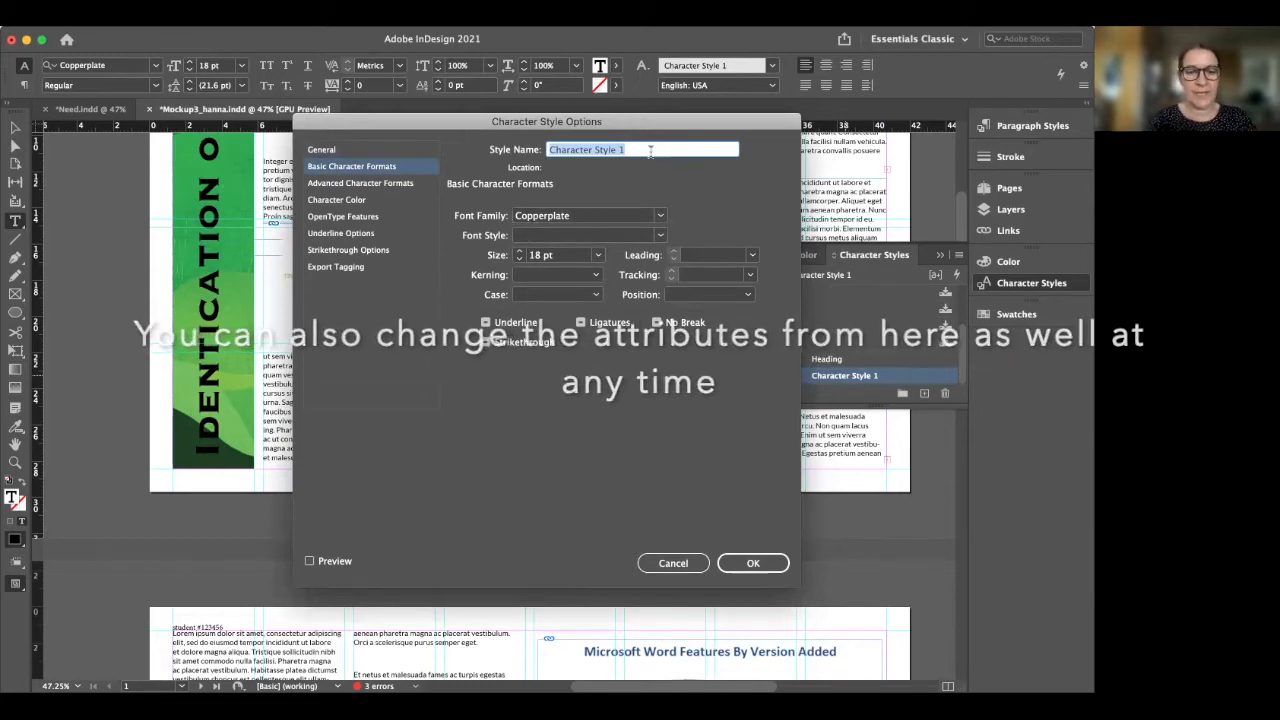
type("Sub-Heading")
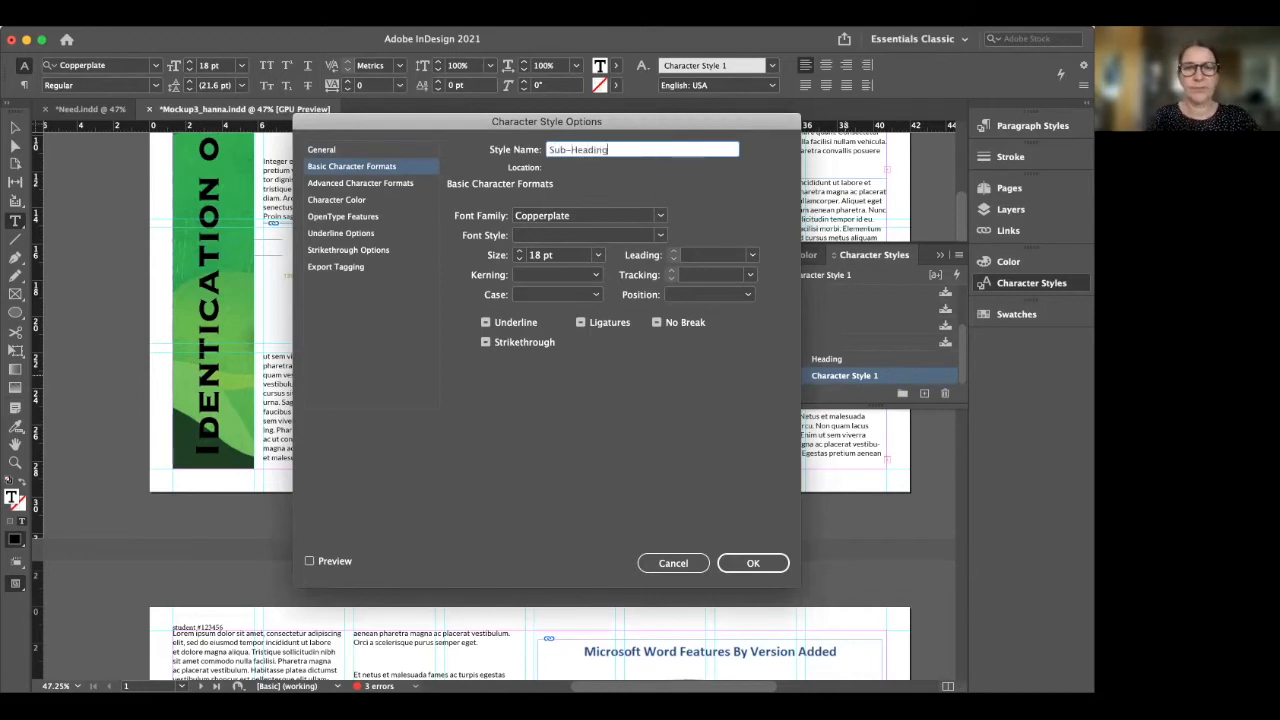
left_click(748, 566)
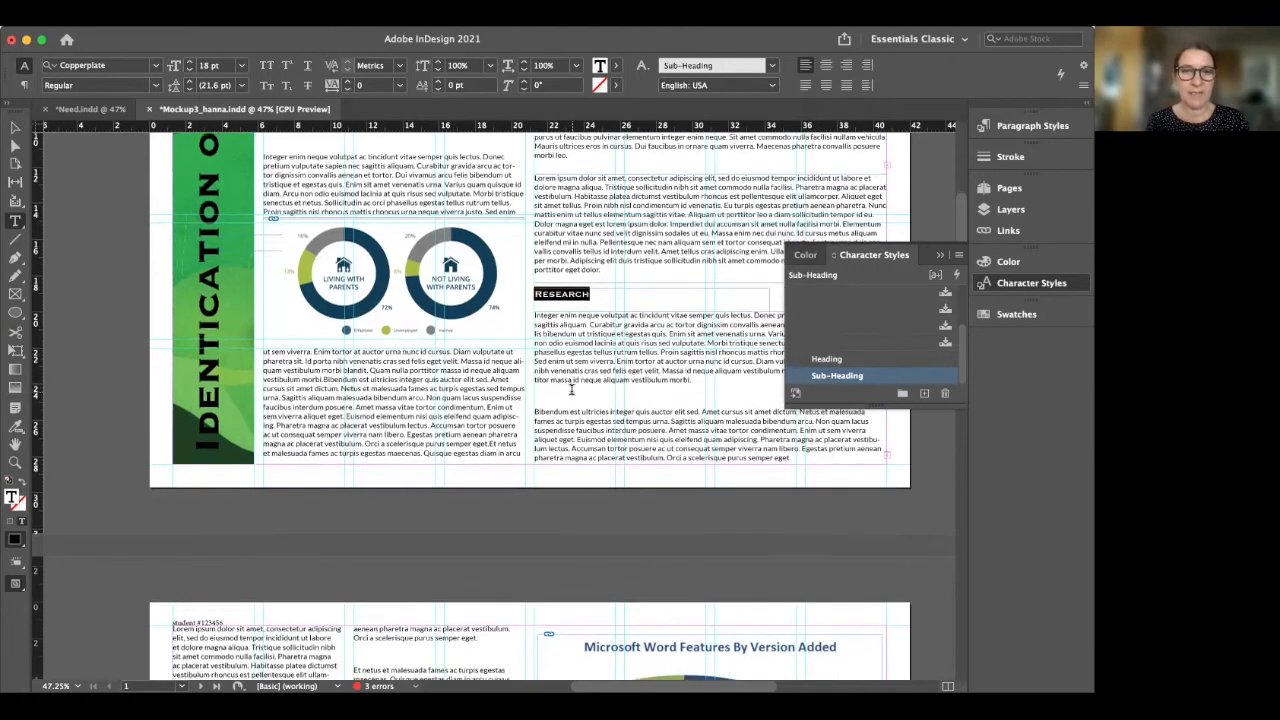
- On page 2, lower the top edge of the second column's text frame to about Y 2.55 cm, leaving room for a heading
scroll(560, 385, "down", 1)
scroll(547, 370, "down", 5)
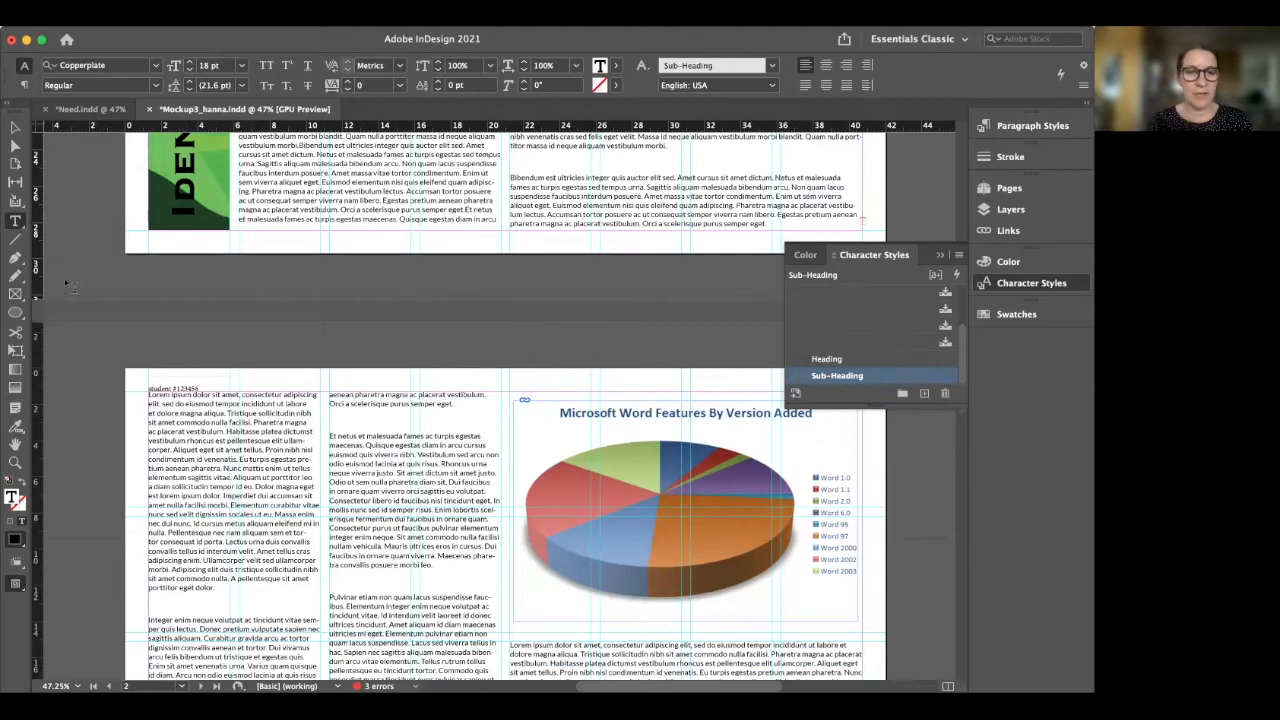
left_click(15, 127)
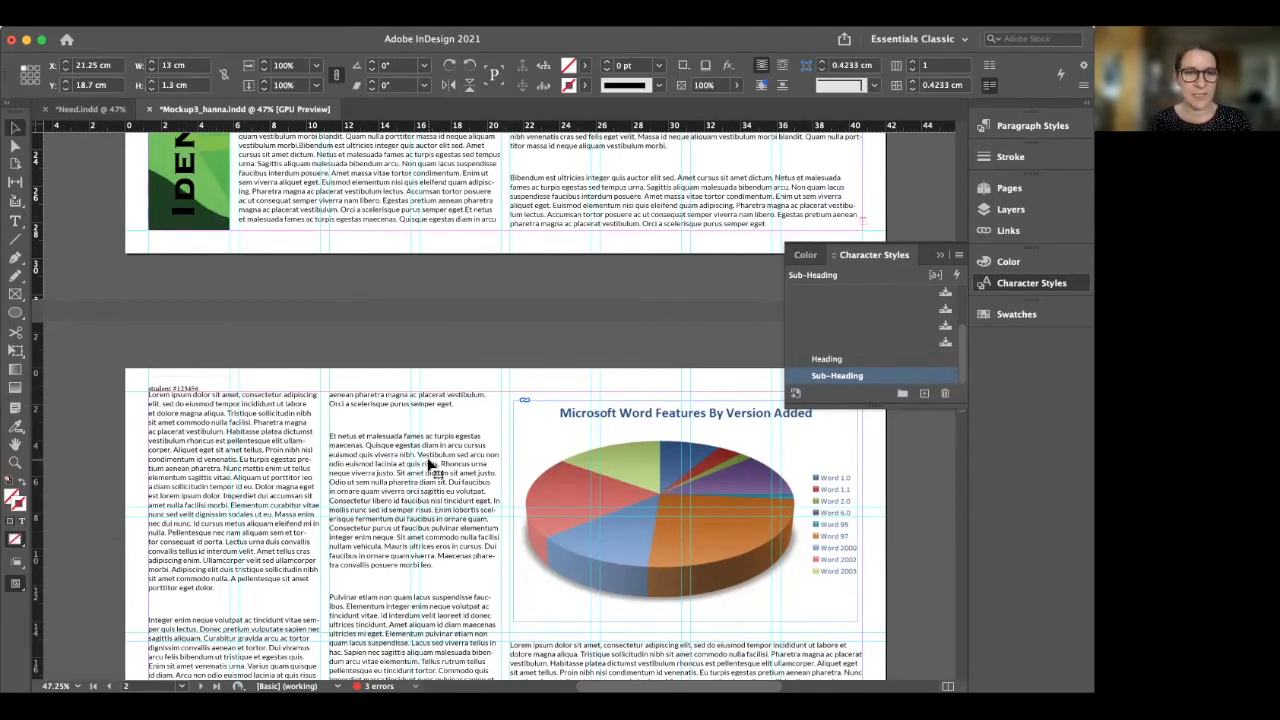
left_click(435, 468)
left_click(415, 397)
left_click_drag(415, 397, 416, 420)
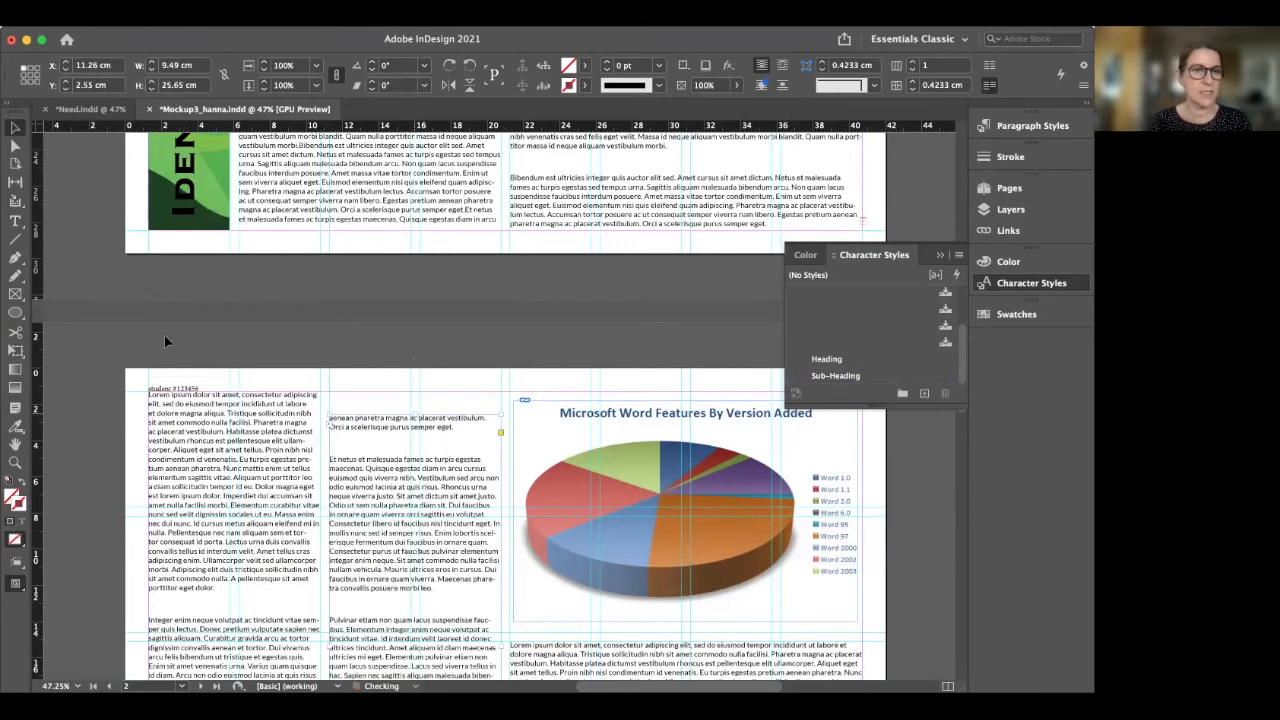
- Draw a text frame about 9.74 by 1.28 cm above the second column, enter "Statistics" and apply the Sub-Heading character style
left_click(15, 220)
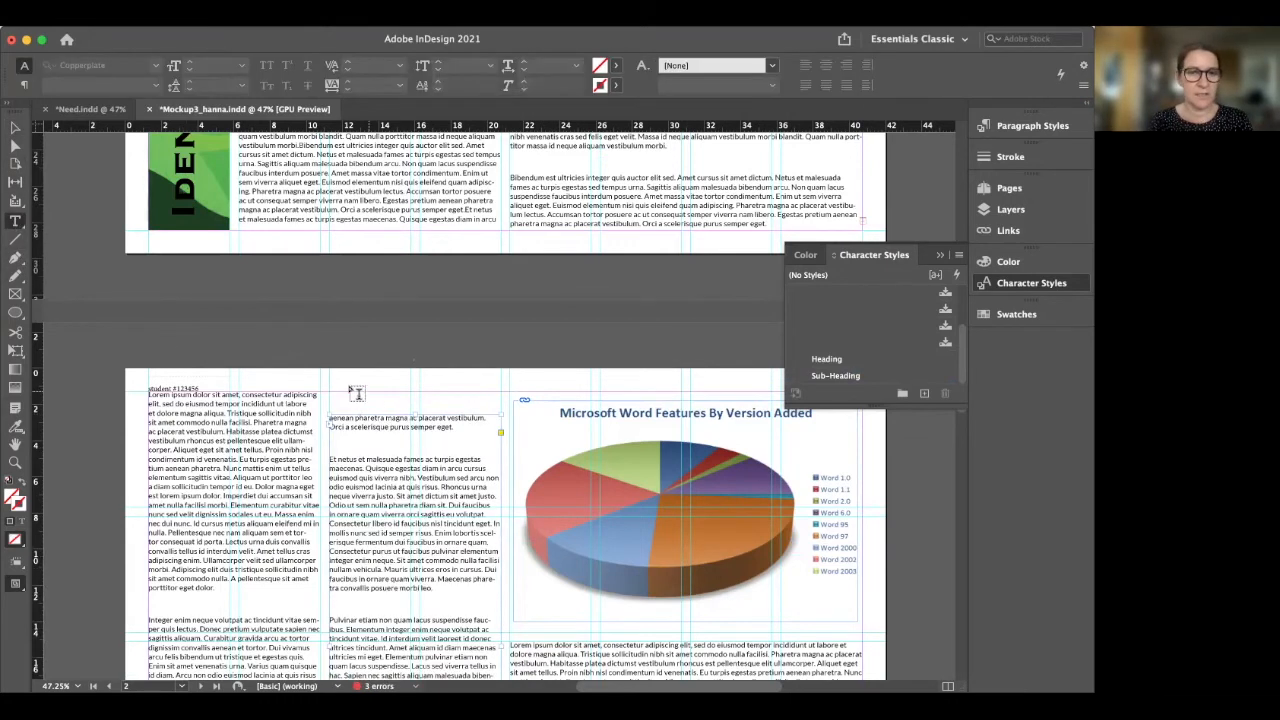
left_click_drag(332, 395, 503, 414)
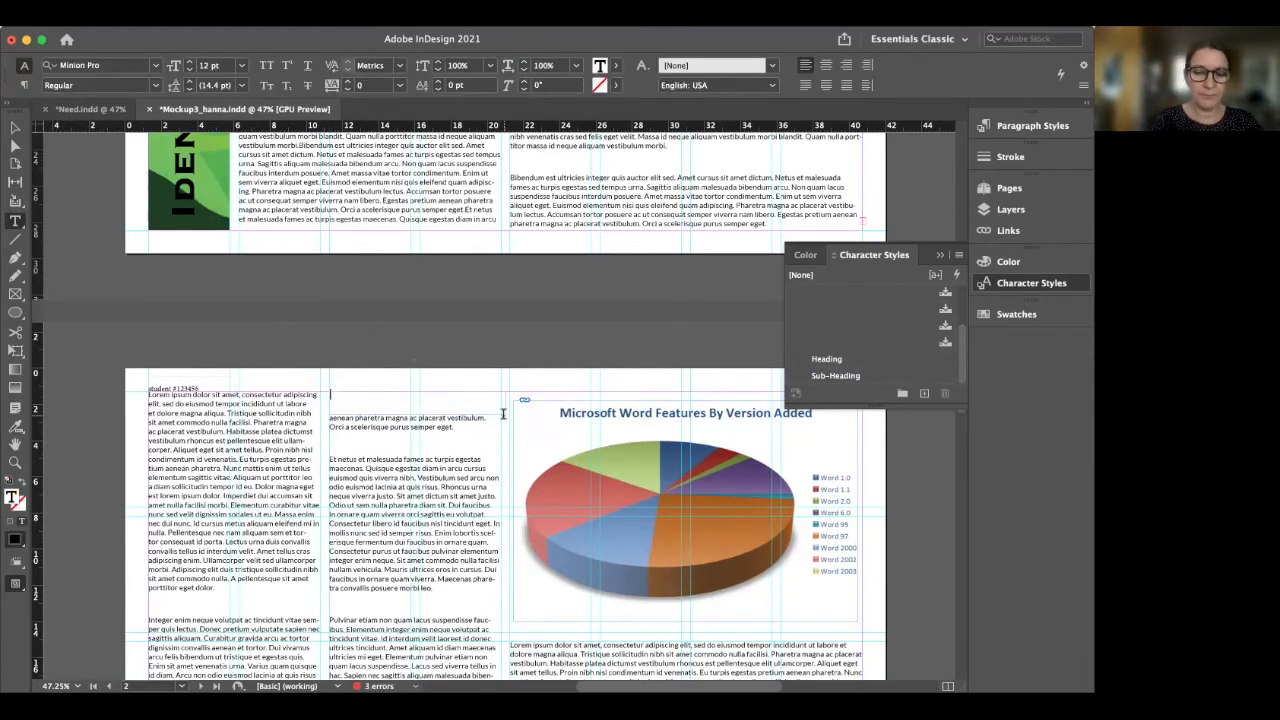
type("Stu")
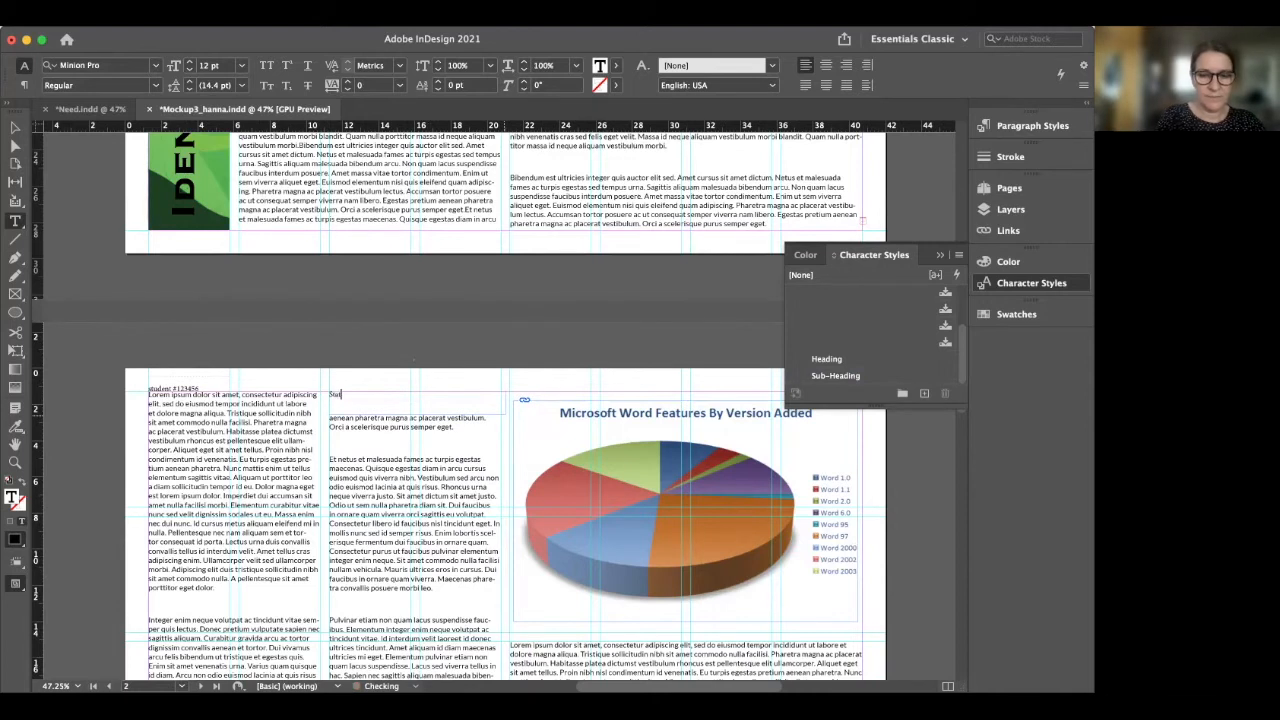
type("tistics")
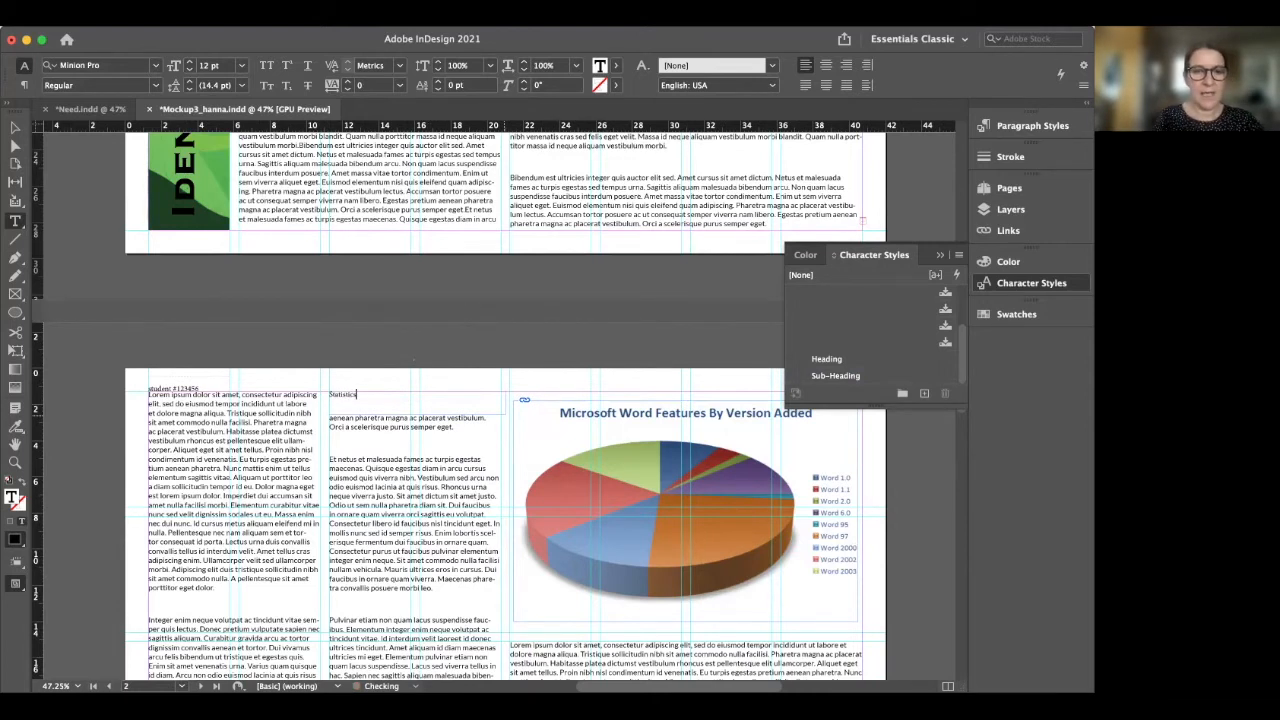
left_click_drag(369, 395, 322, 396)
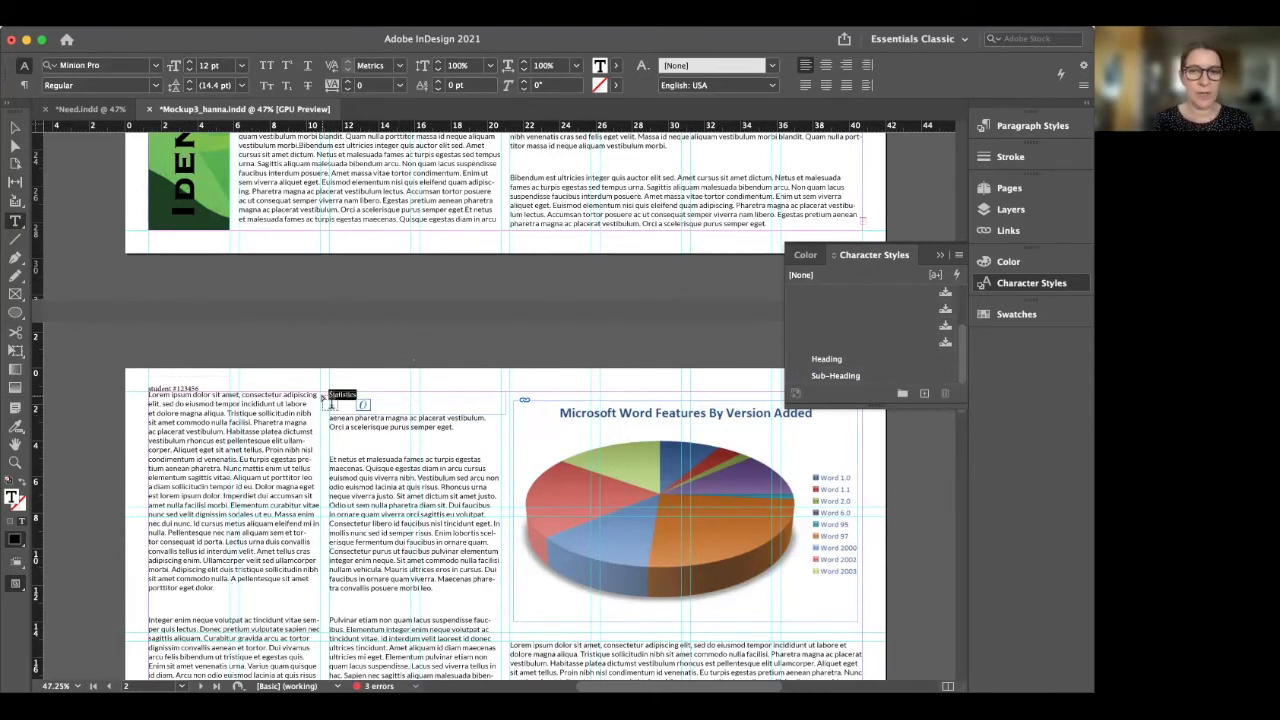
left_click(845, 376)
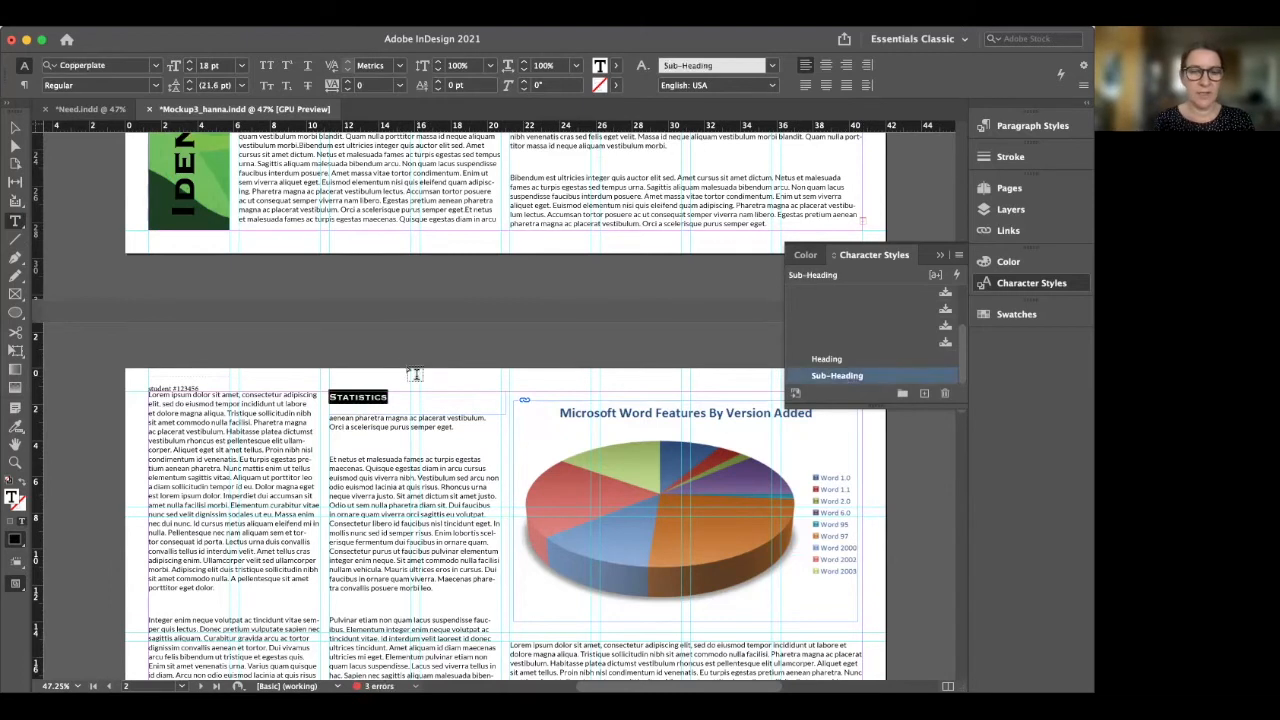
- Raise the top edge of the second column's text frame to about Y 2.2 cm, then return to page 1 and collapse the character styles
left_click(15, 128)
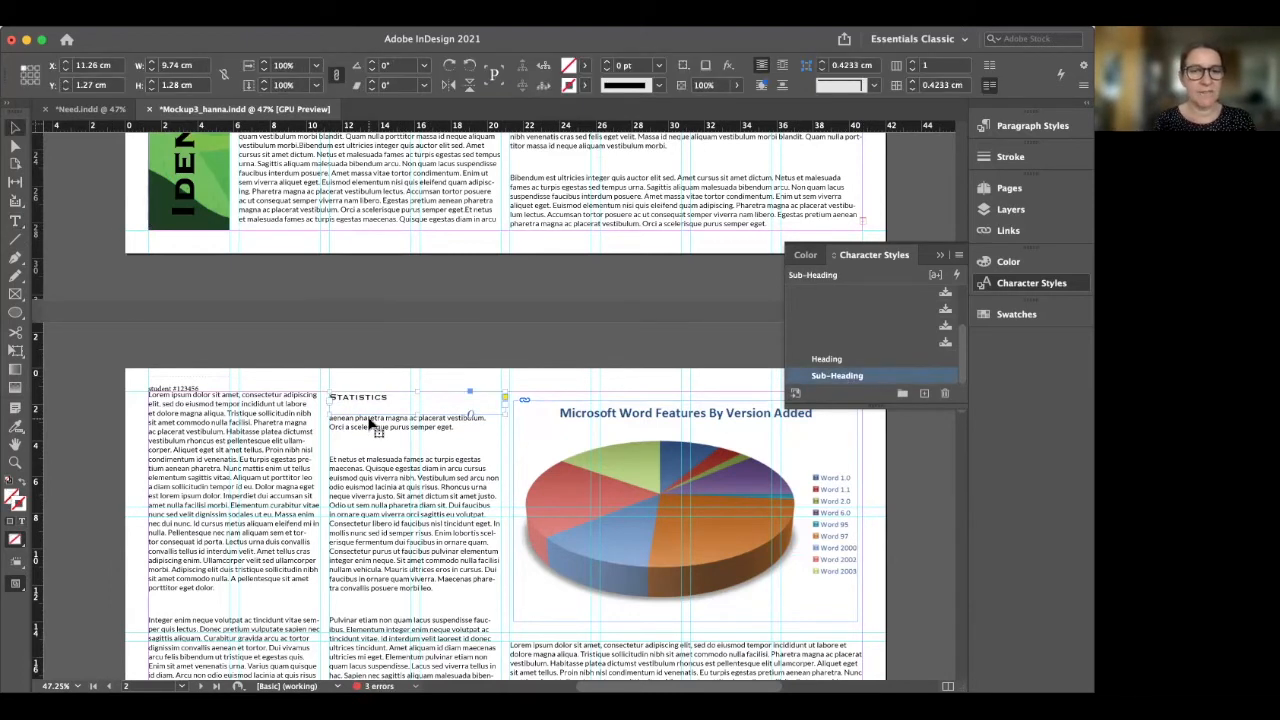
left_click(414, 417)
left_click_drag(414, 417, 412, 408)
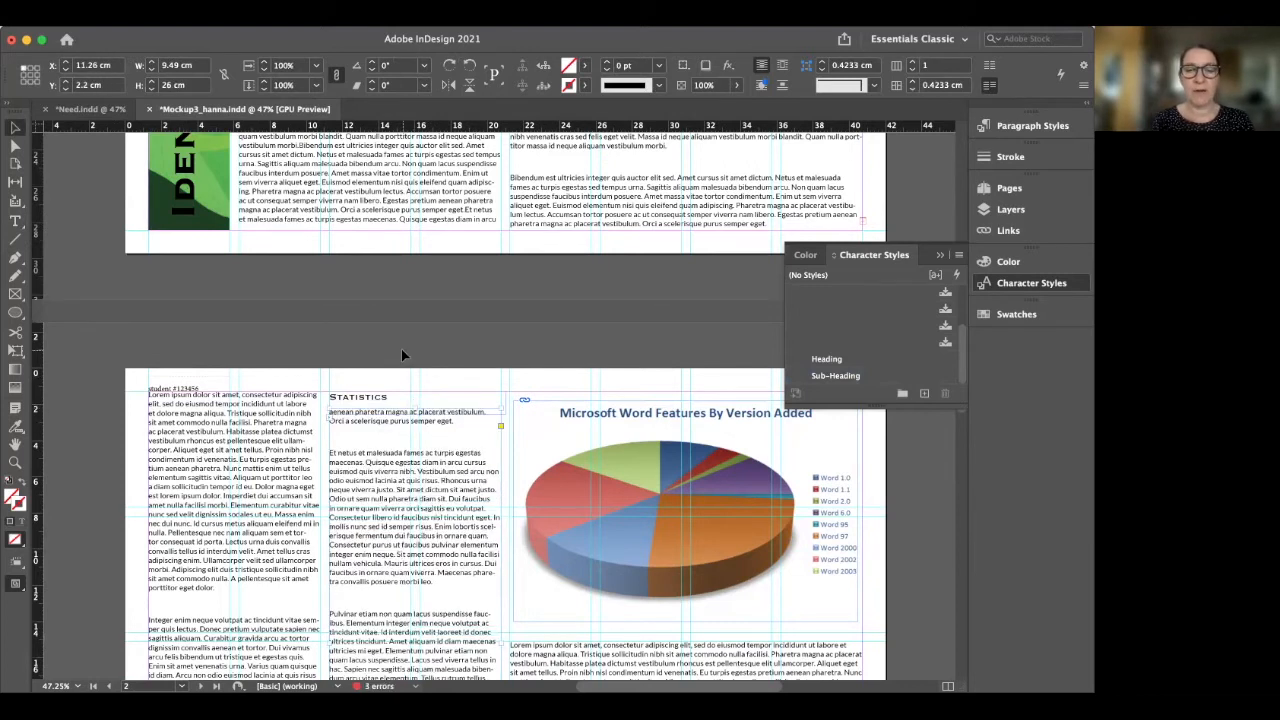
scroll(401, 355, "down", 3)
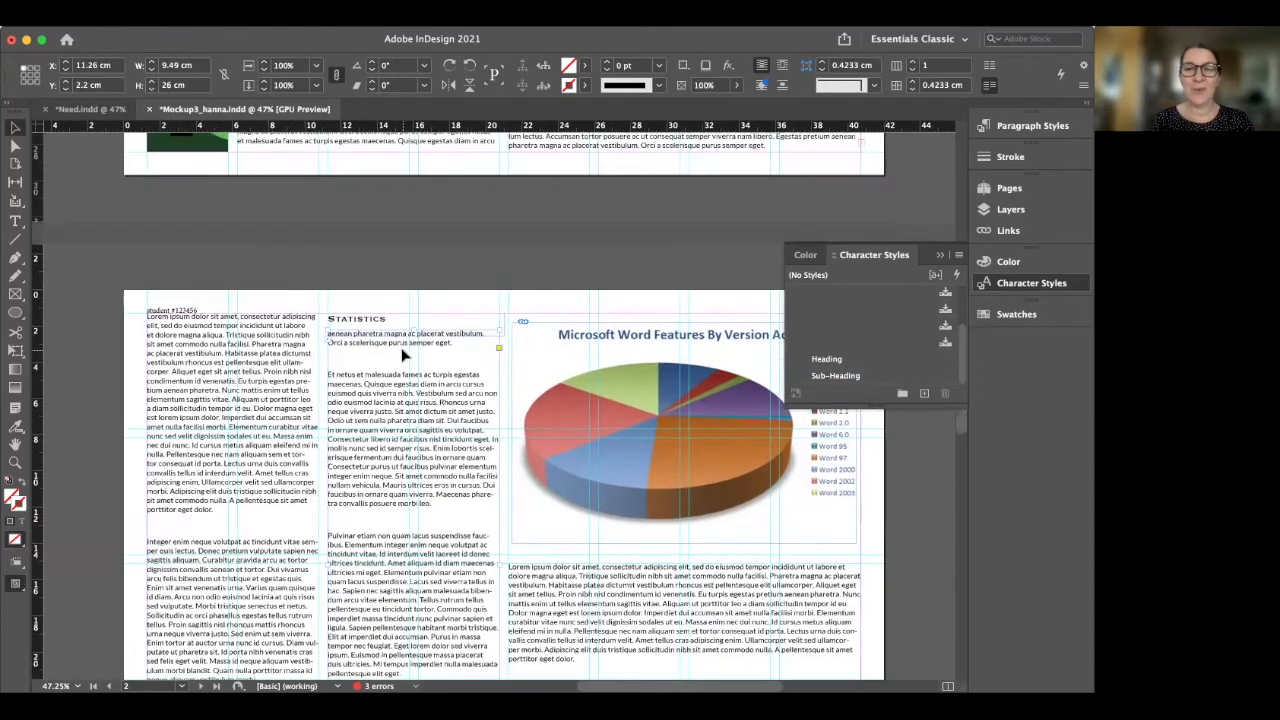
scroll(401, 355, "up", 10)
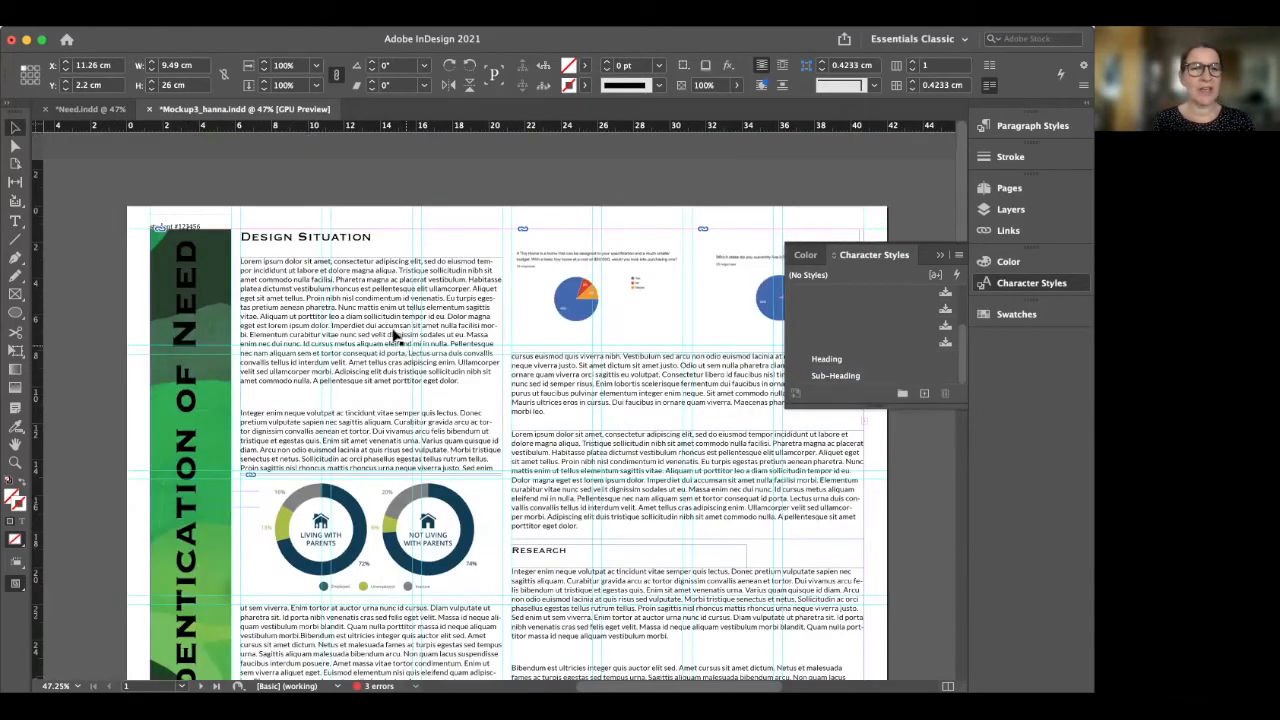
left_click(941, 255)
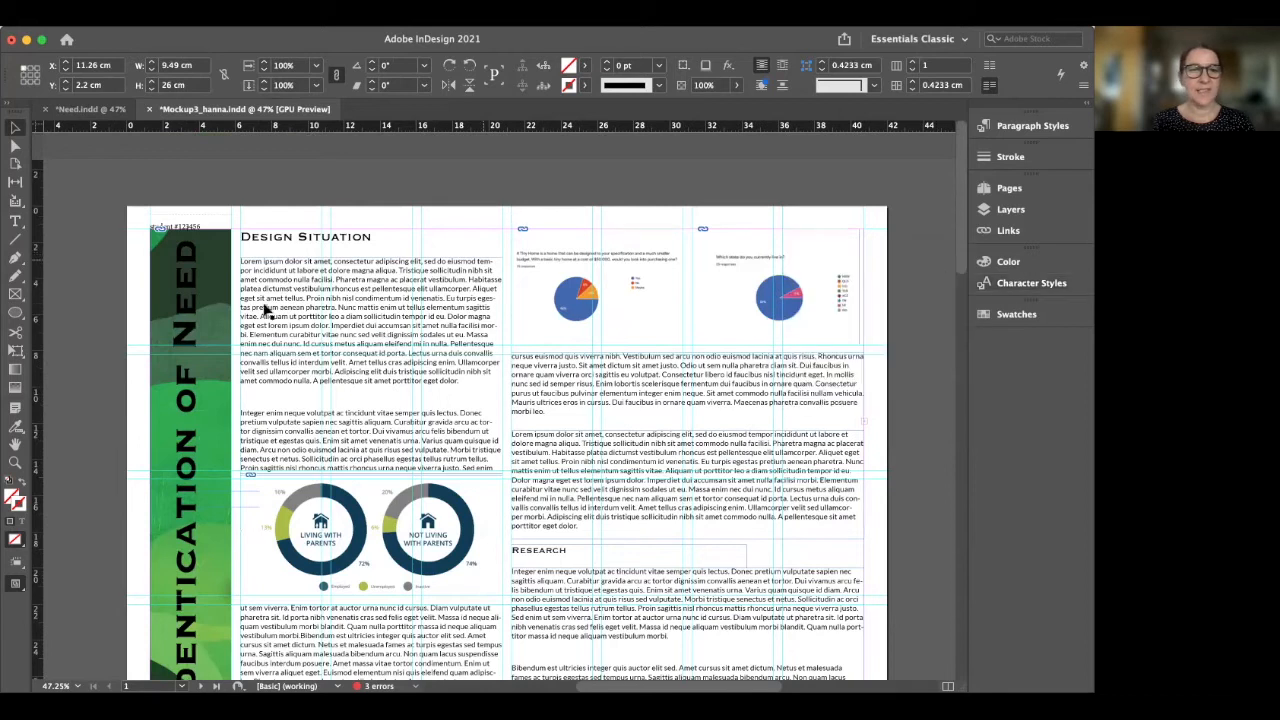
- Examine the drop cap opening the body text in the finished Need example, then return to the mockup document
left_click(64, 110)
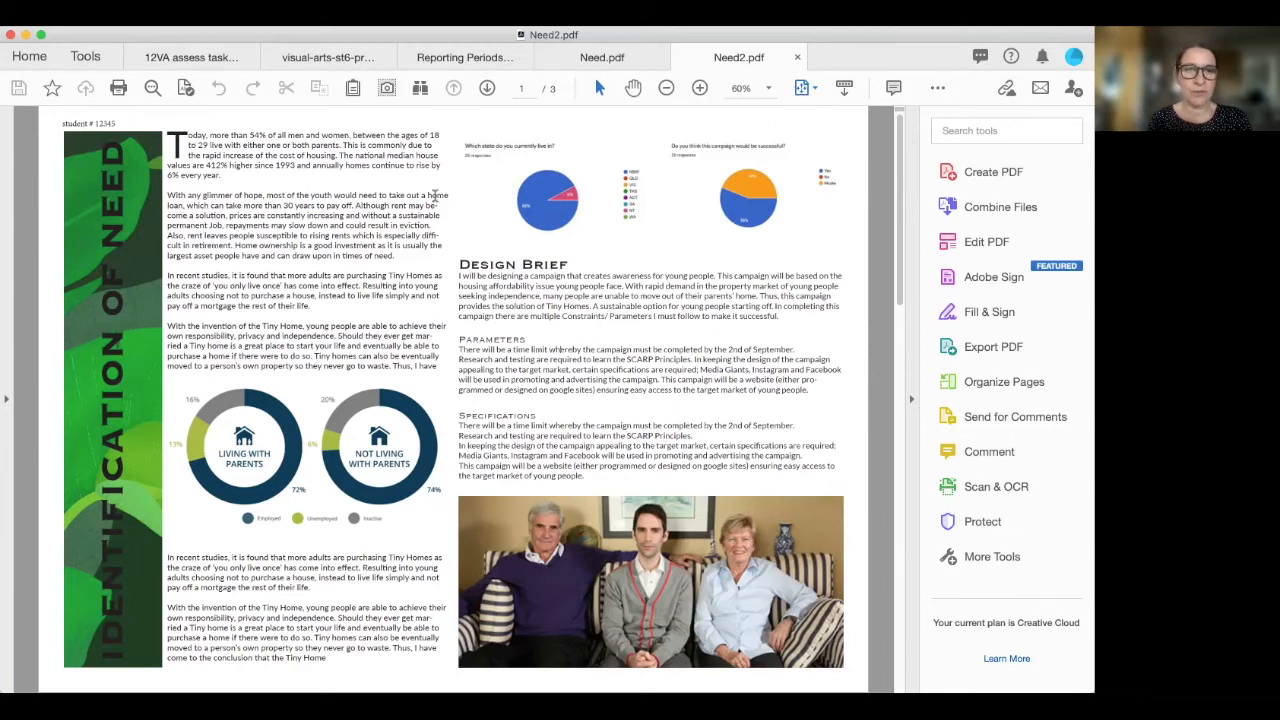
left_click(879, 581)
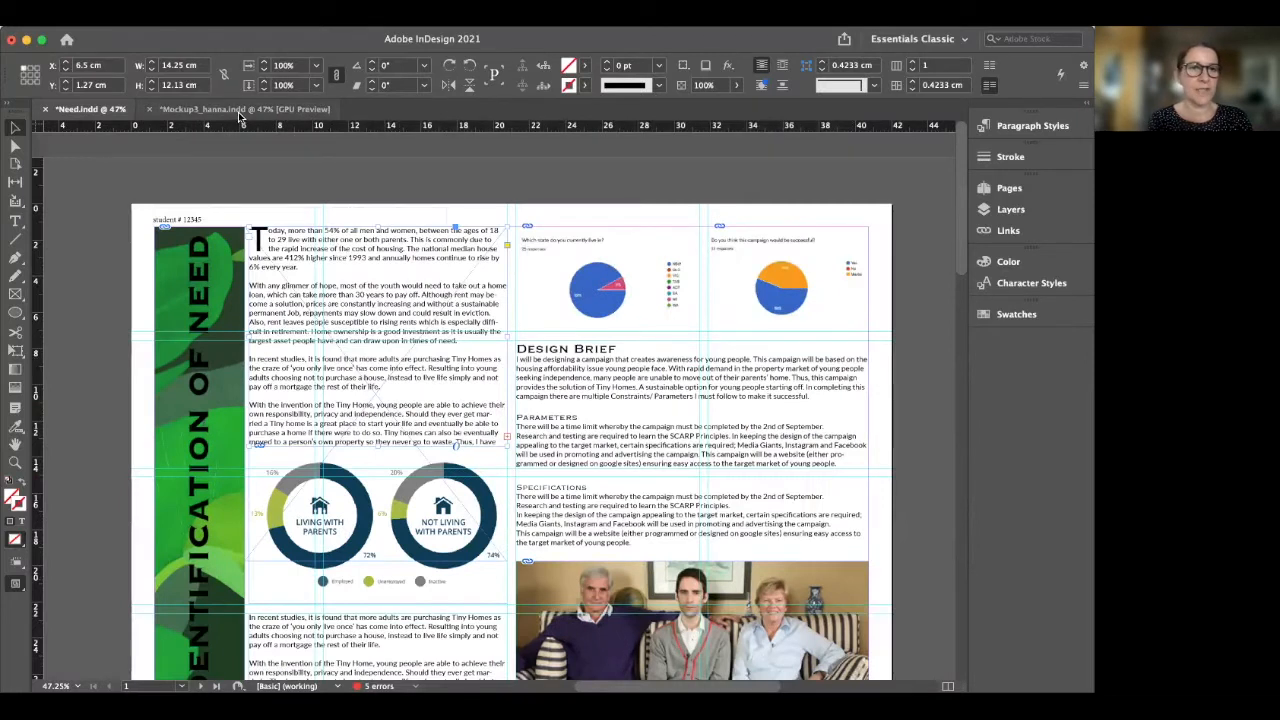
left_click(240, 110)
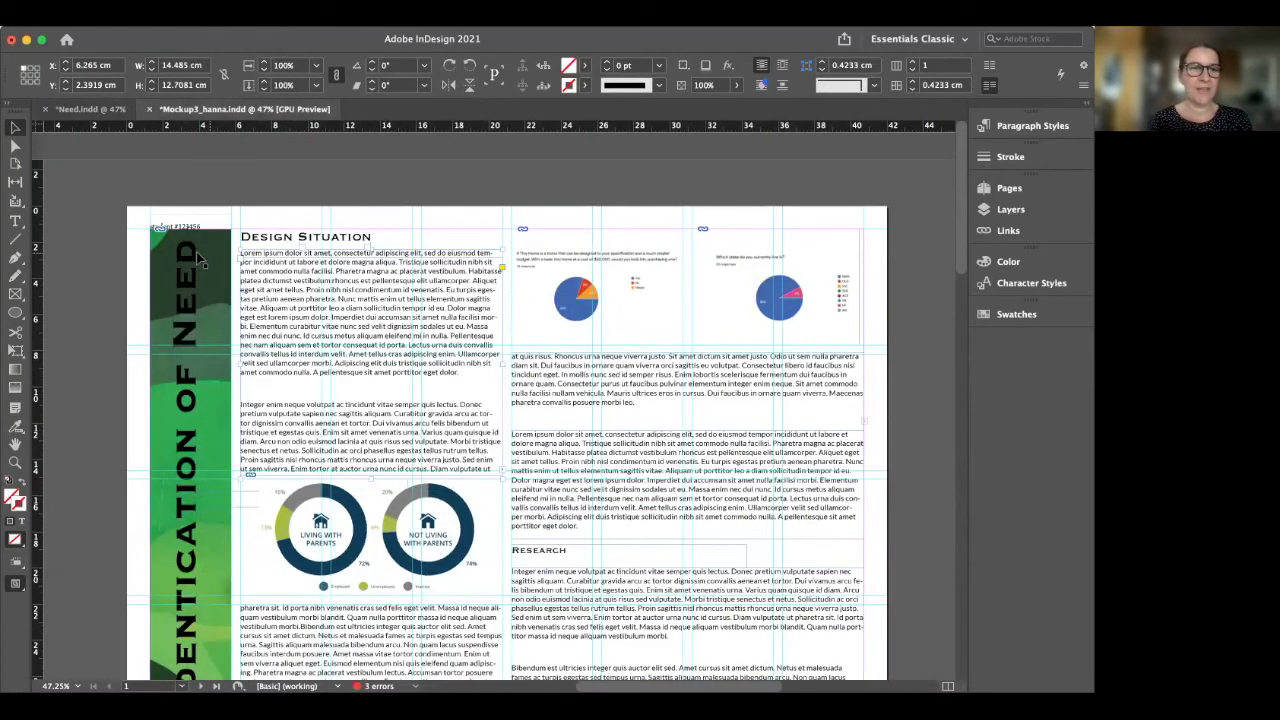
- Give the first paragraph under "Design Situation" a drop cap four lines high
left_click(15, 222)
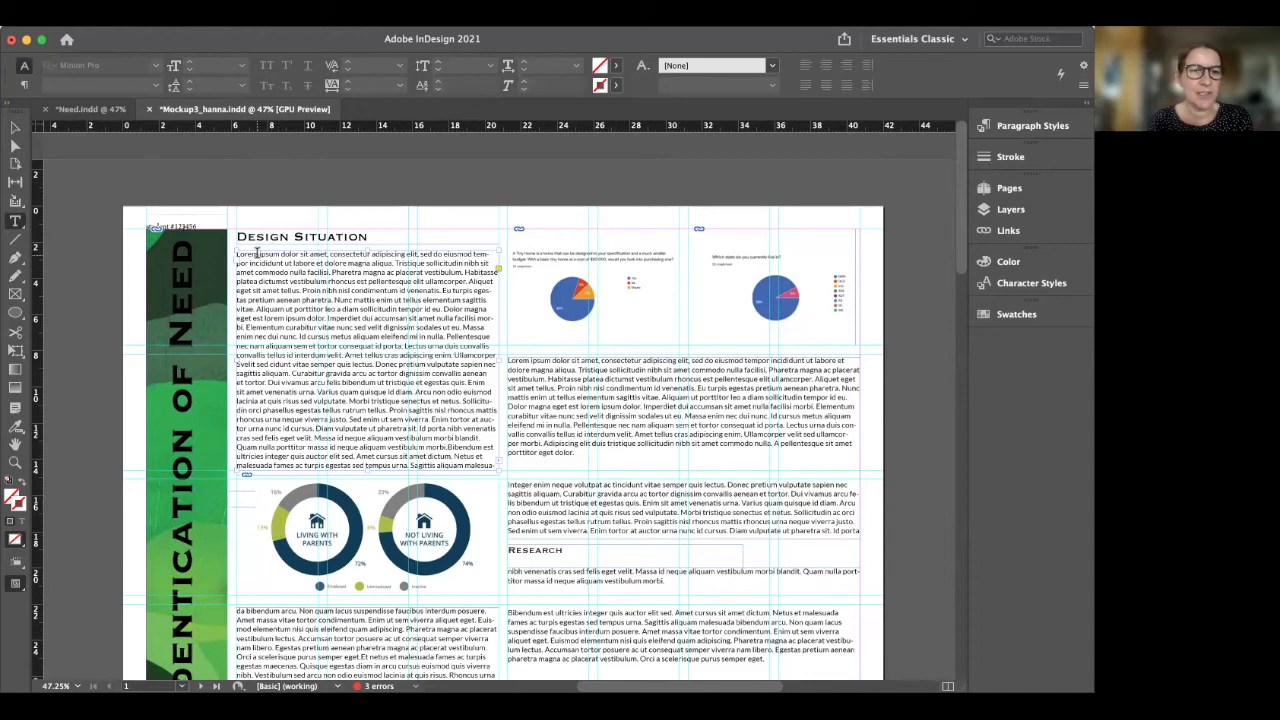
left_click(258, 254)
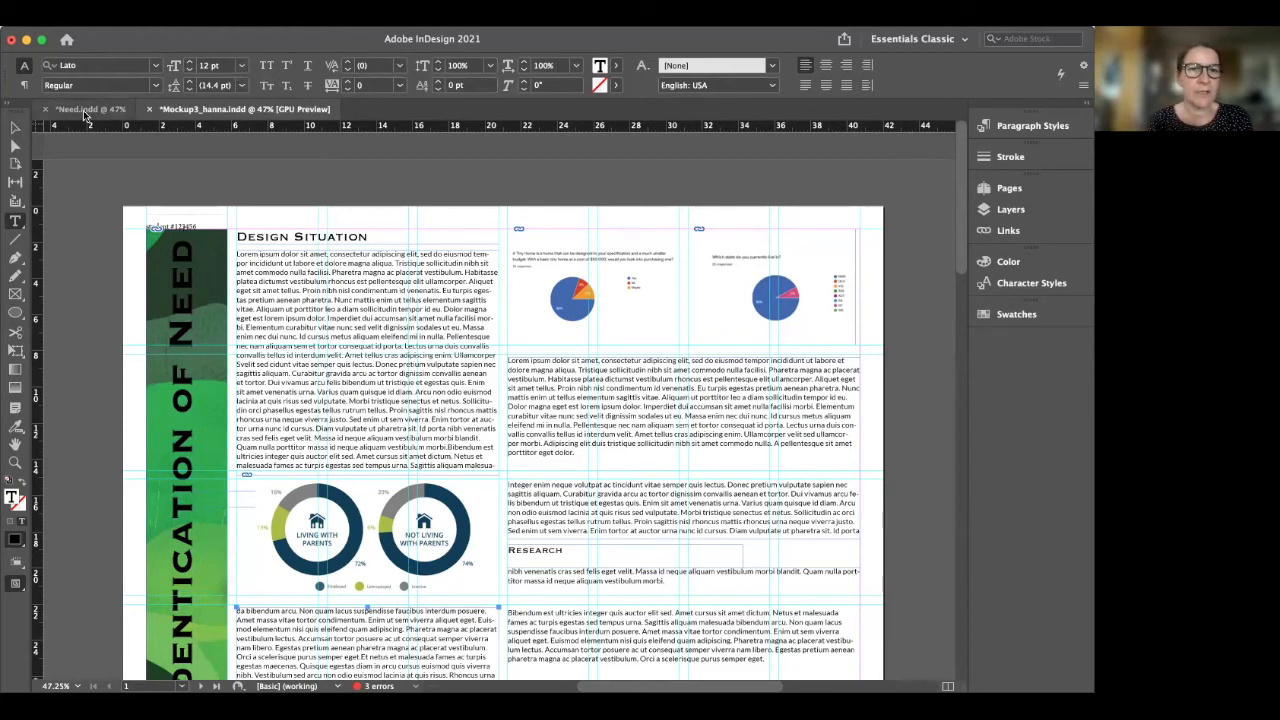
left_click(25, 87)
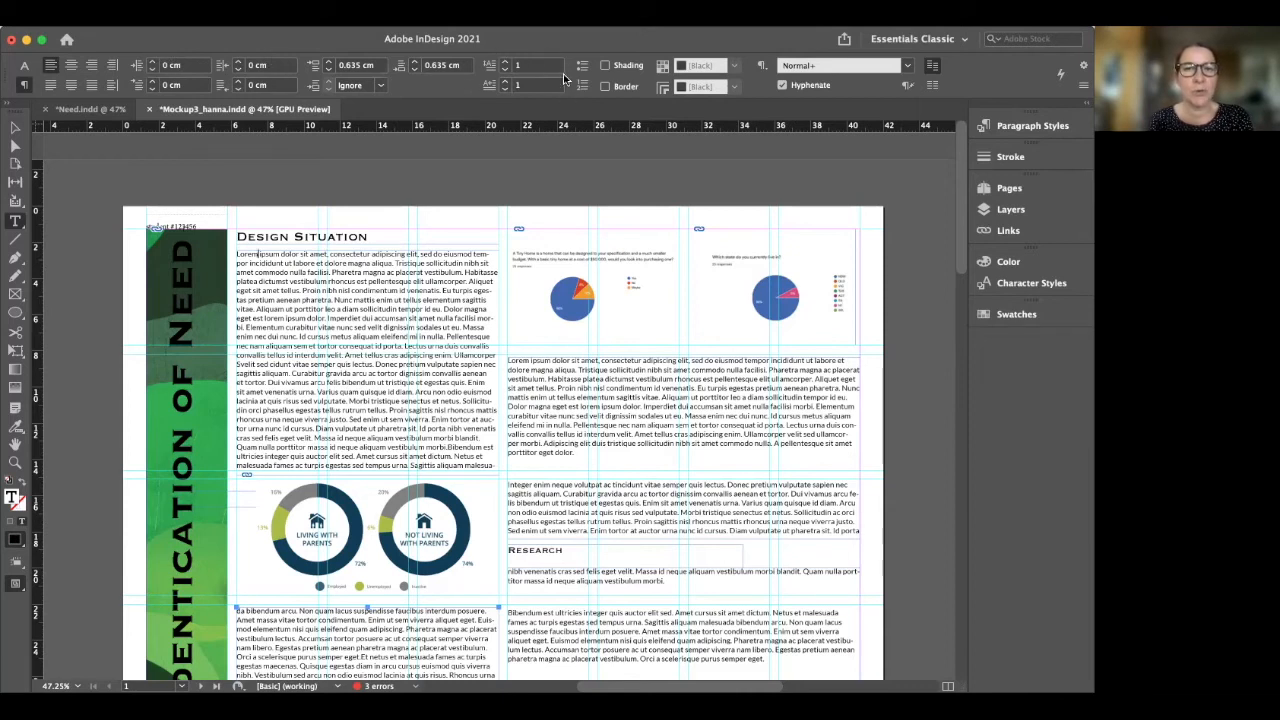
left_click(505, 63)
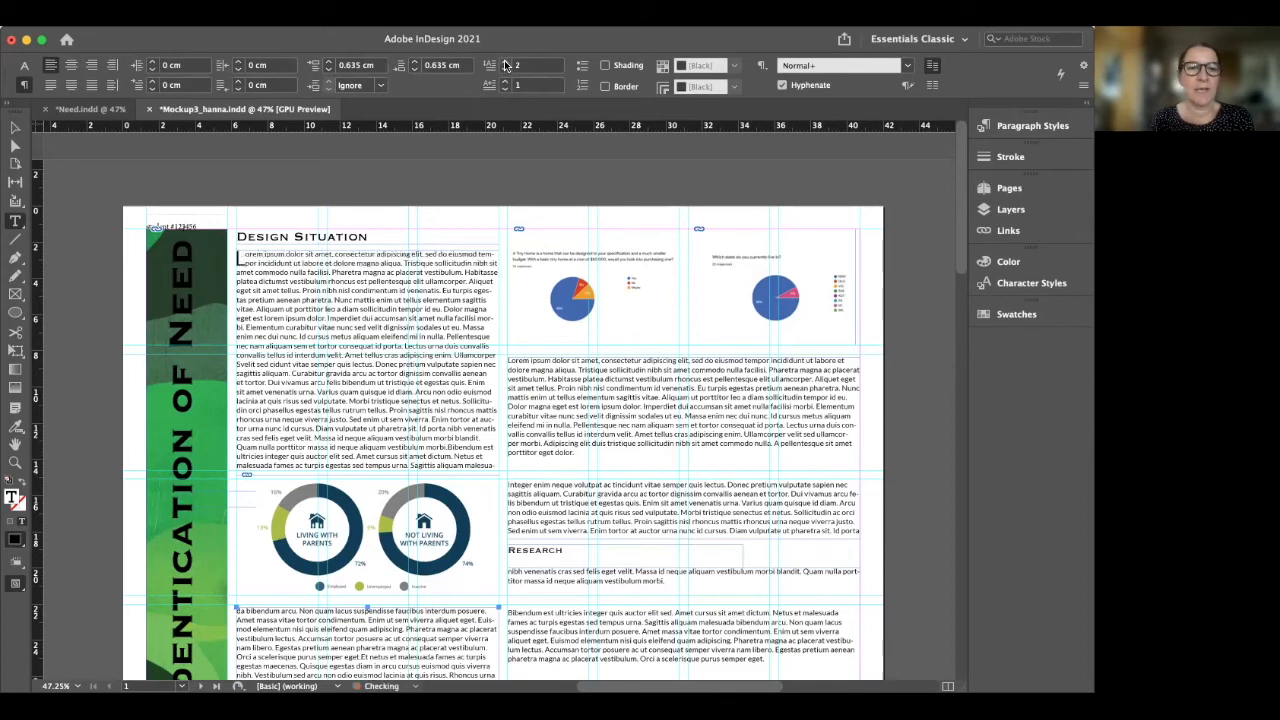
left_click(505, 63)
left_click(505, 63)
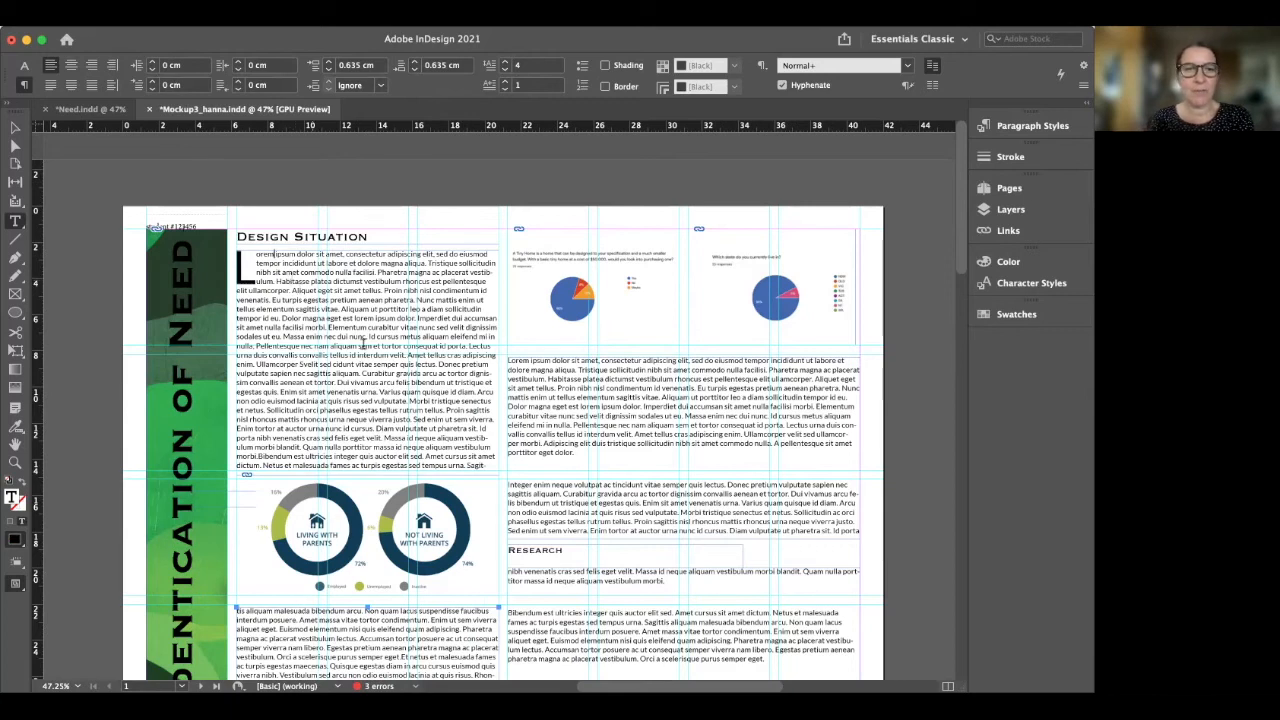
scroll(366, 346, "down", 2)
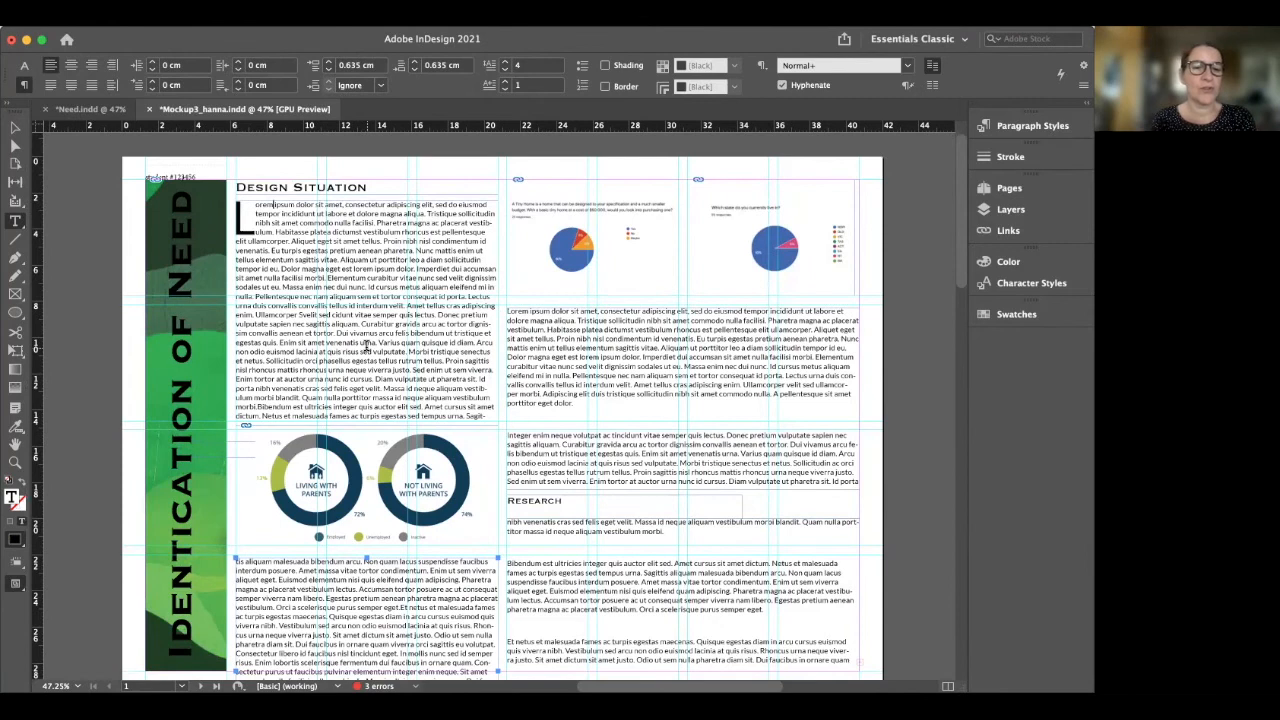
- Save the changes to the mockup document under its existing file name
left_click(108, 20)
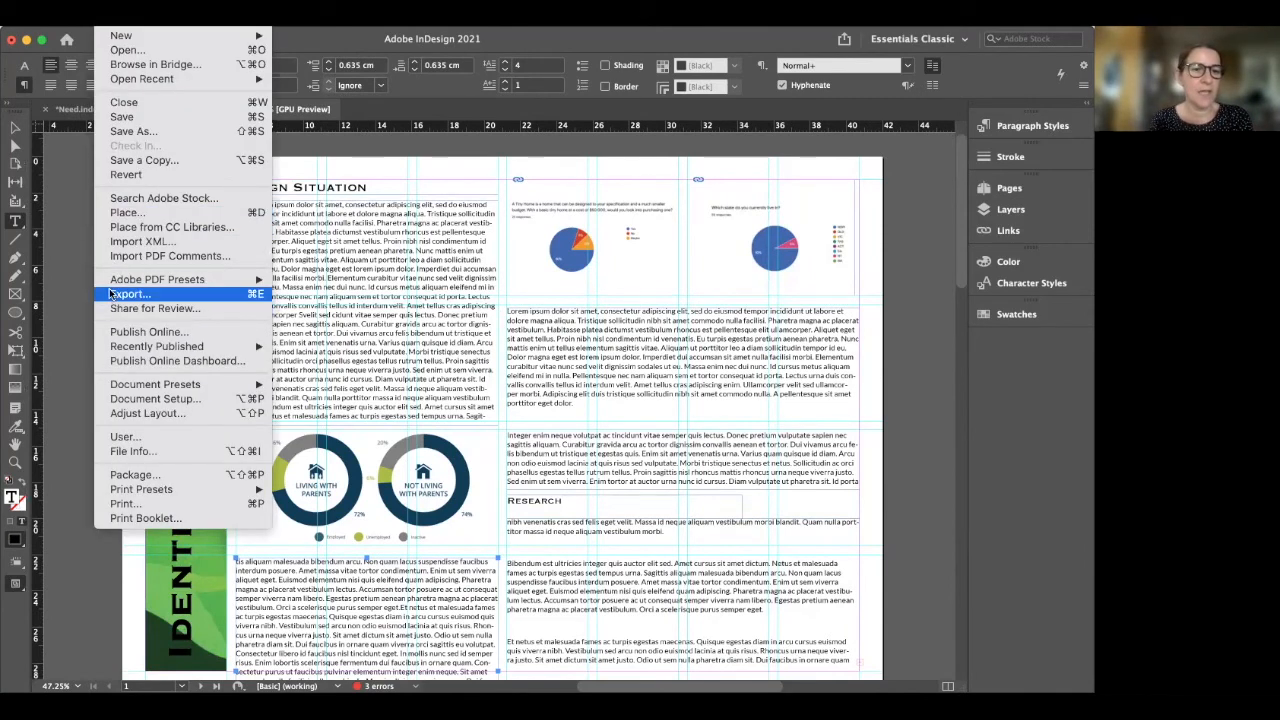
left_click(489, 261)
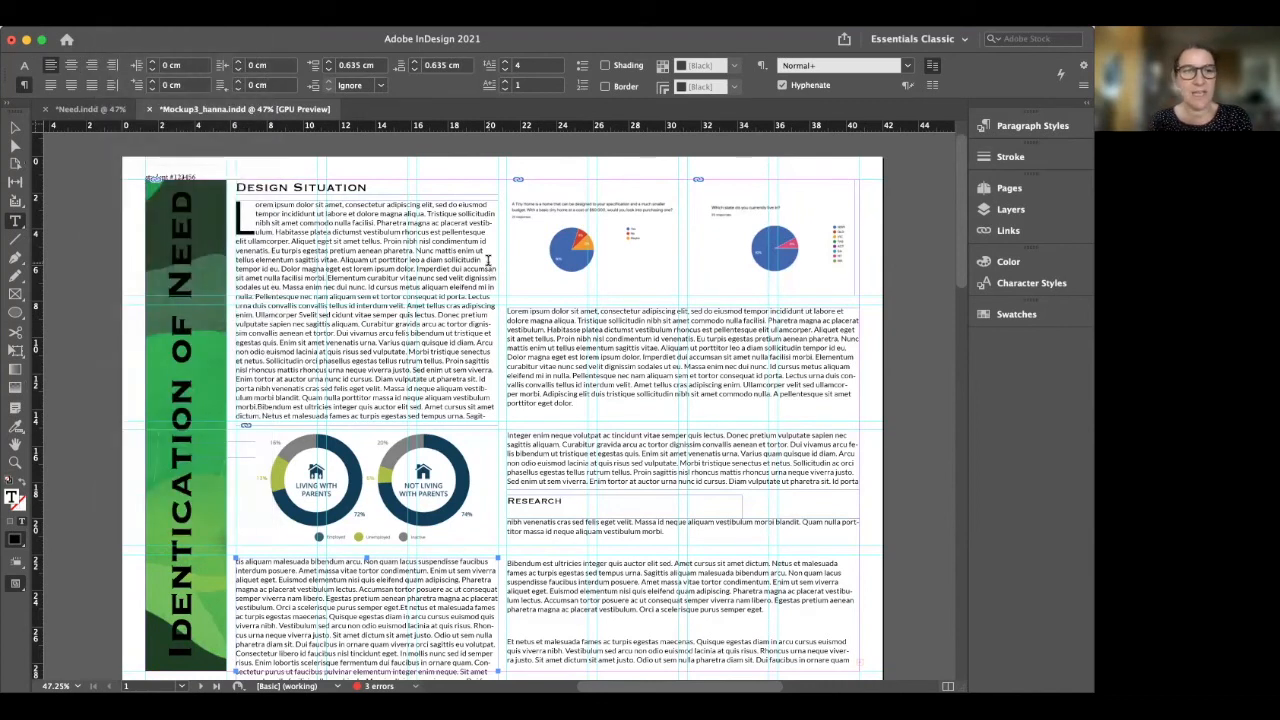
left_click(108, 20)
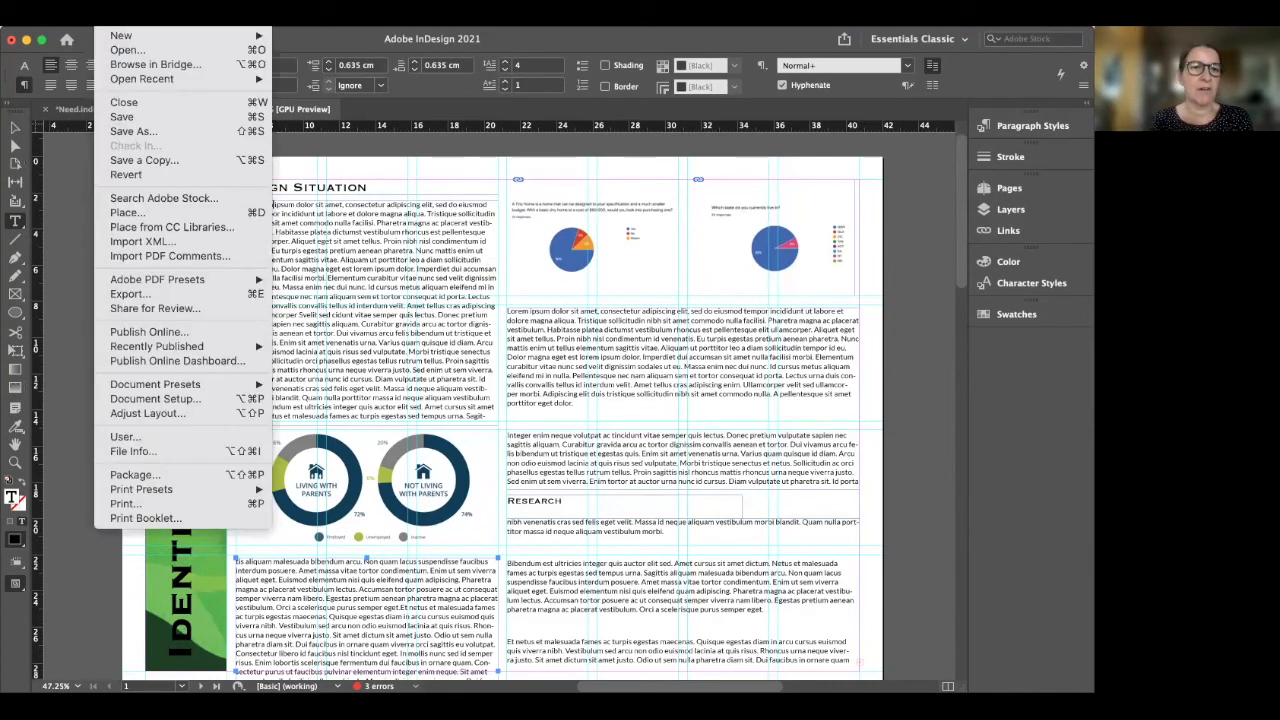
left_click(121, 117)
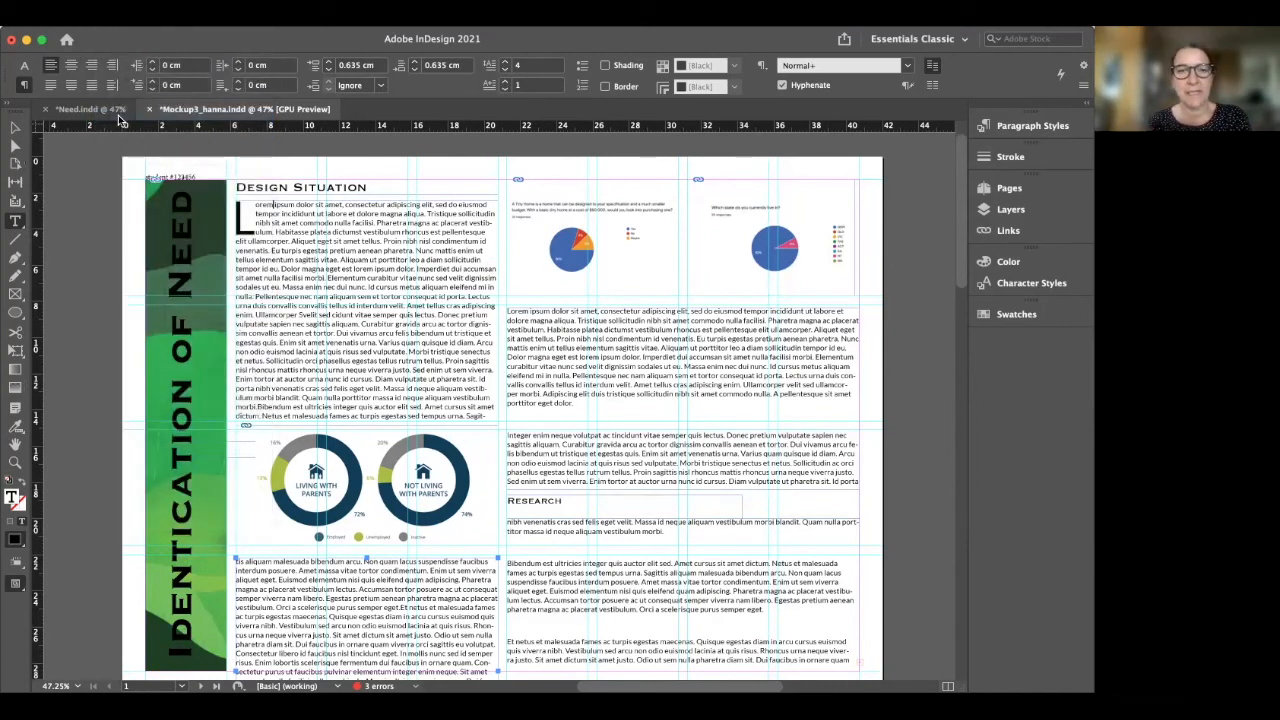
- Export all pages as Adobe PDF (Print) with the High Quality Print preset, changing the file name's number to 4 and replacing the existing file
left_click(108, 20)
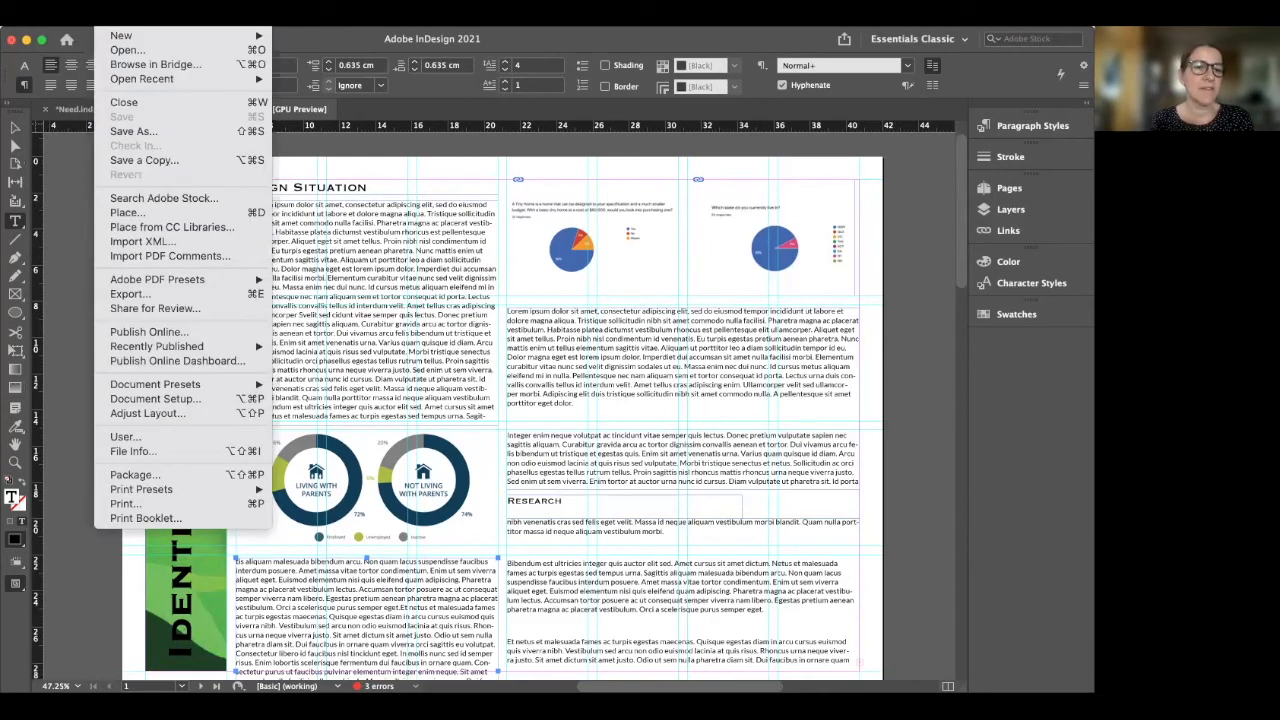
left_click(128, 294)
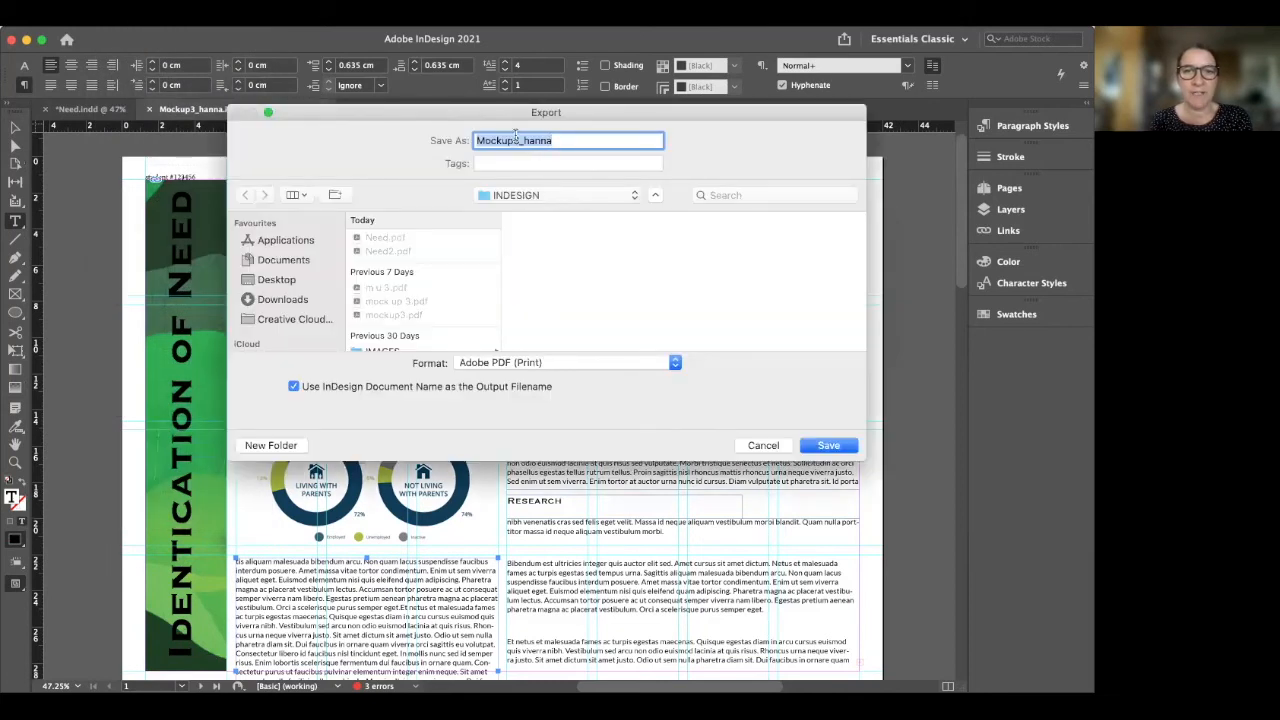
left_click(516, 141)
key("BackSpace")
type("4")
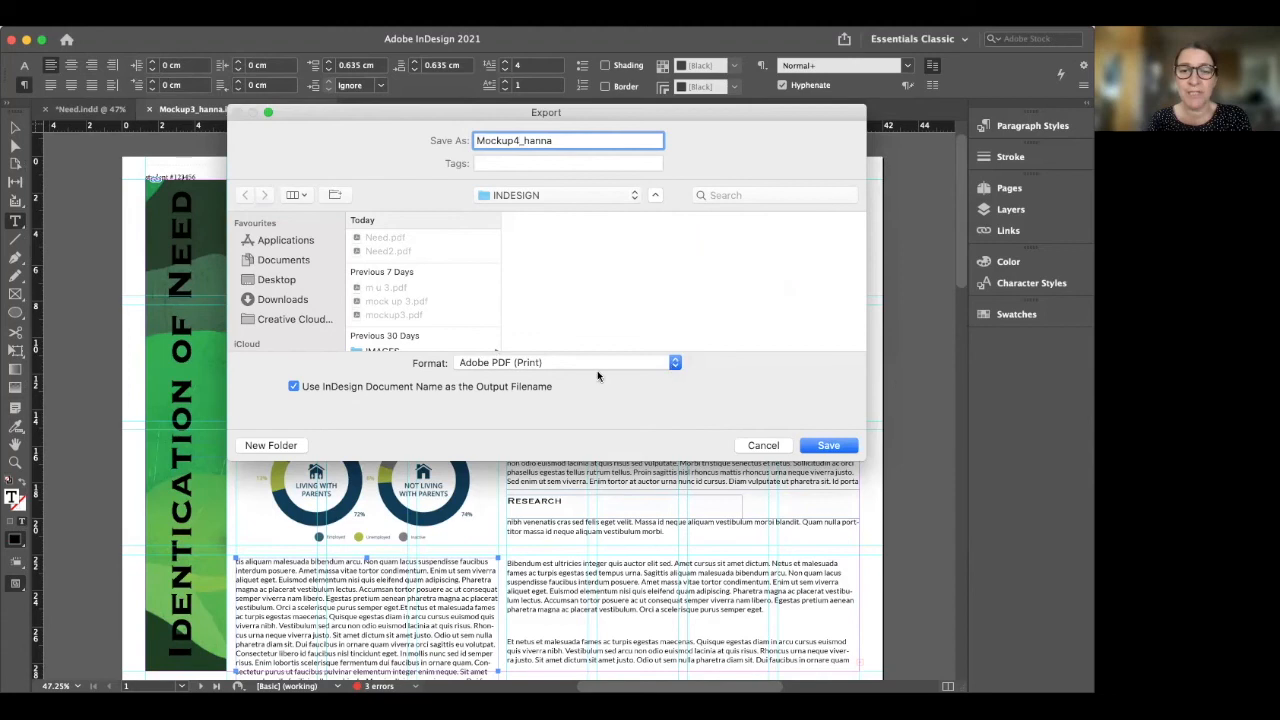
left_click(838, 450)
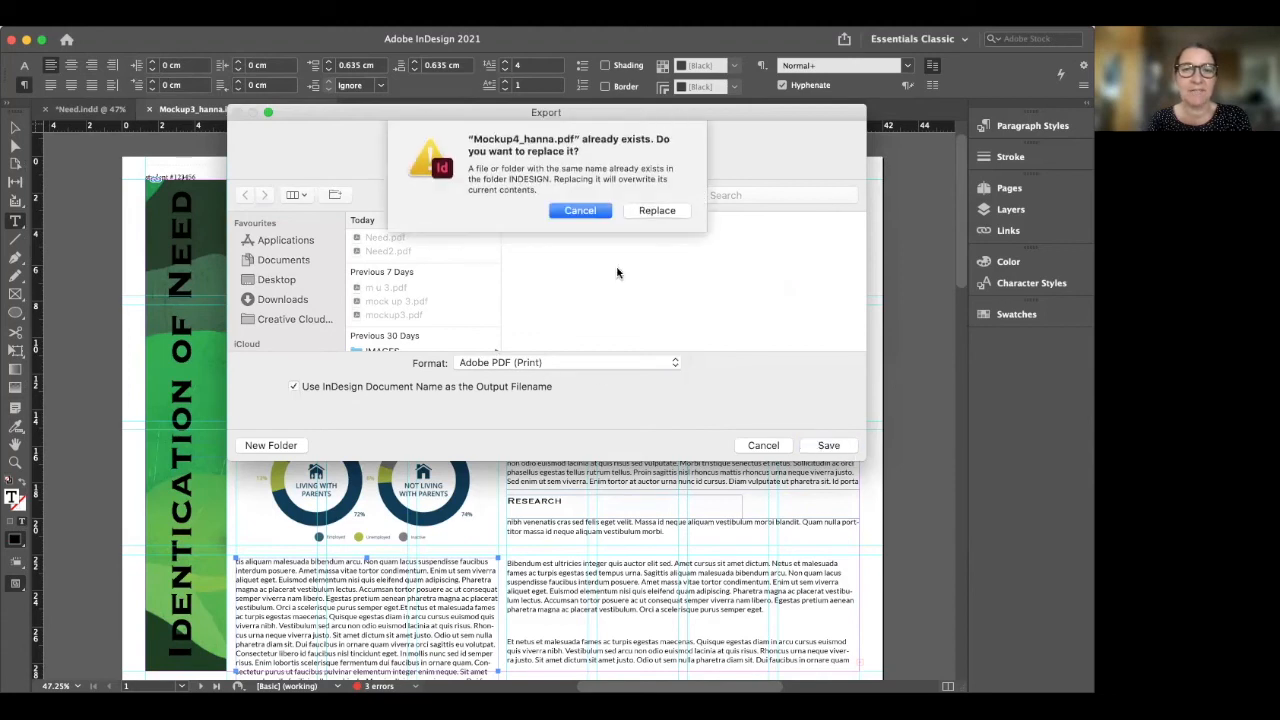
left_click(655, 211)
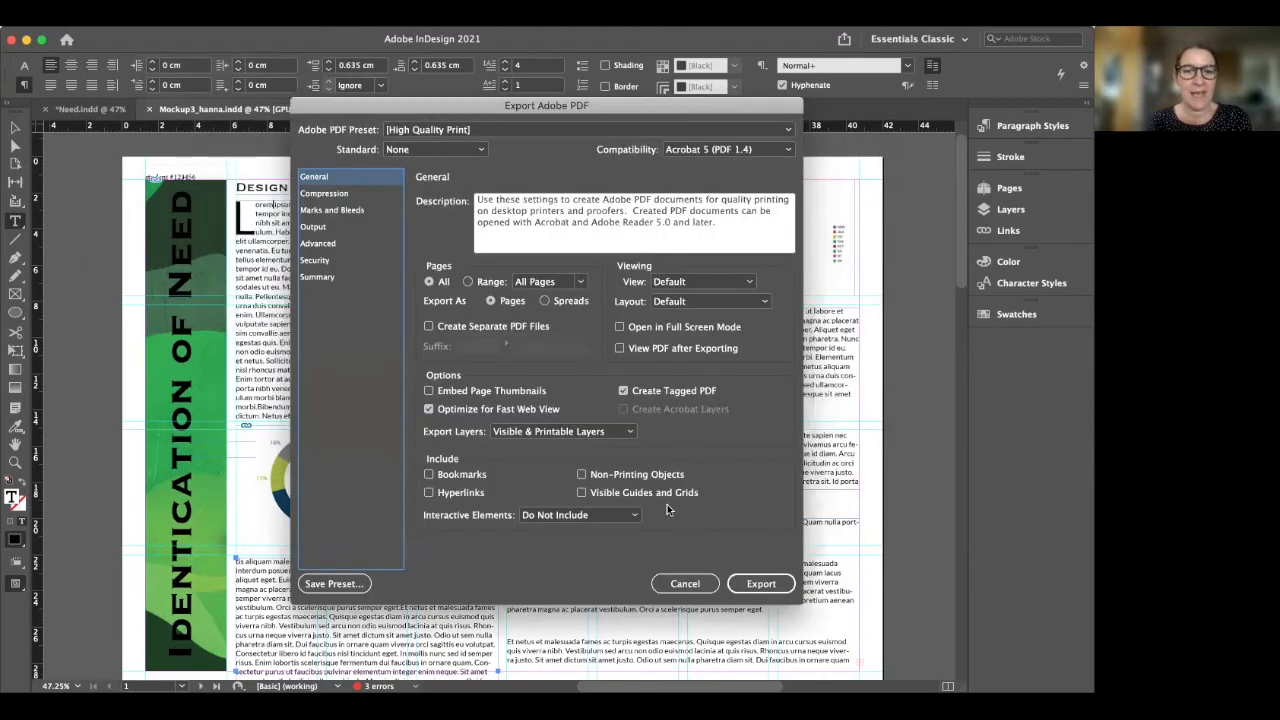
left_click(760, 584)
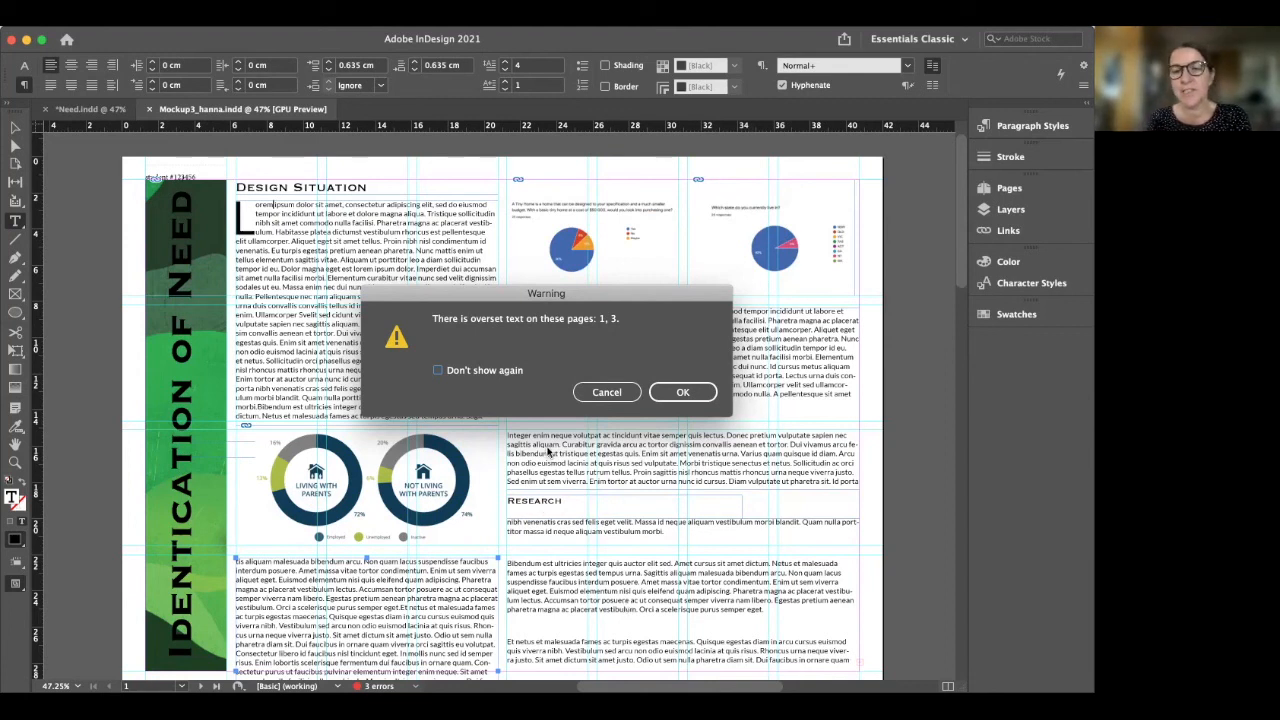
left_click(670, 392)
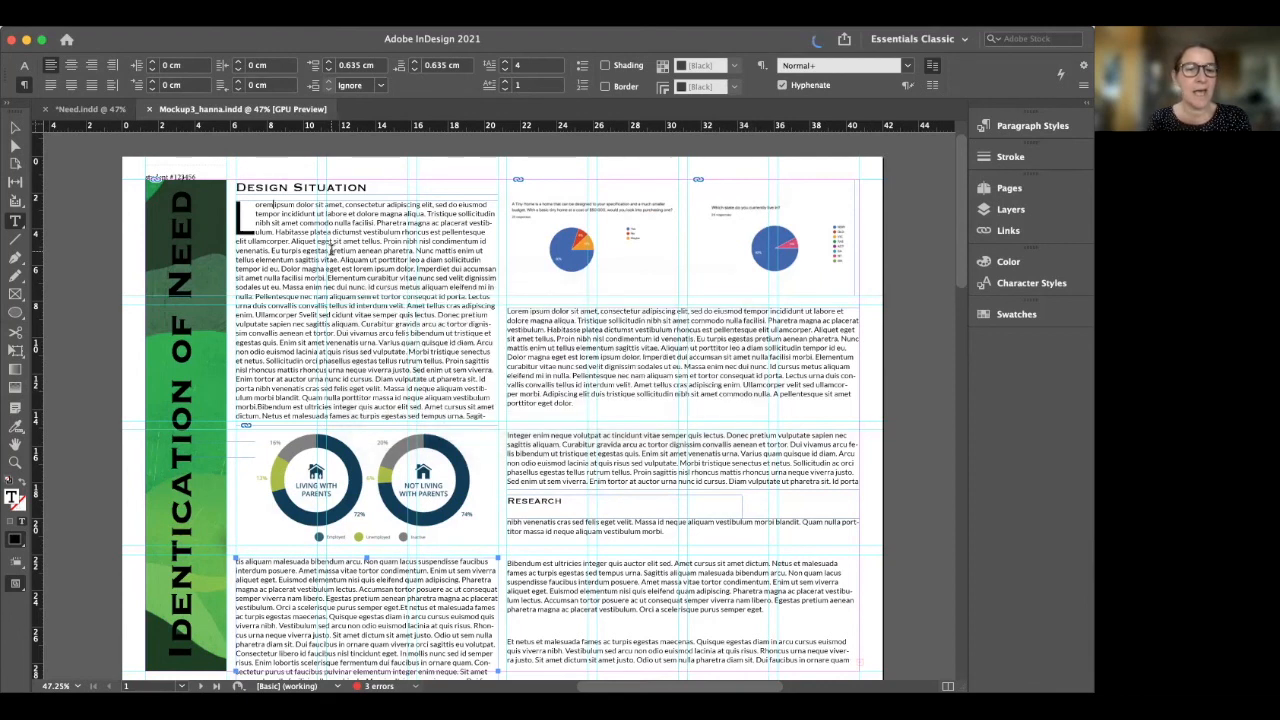